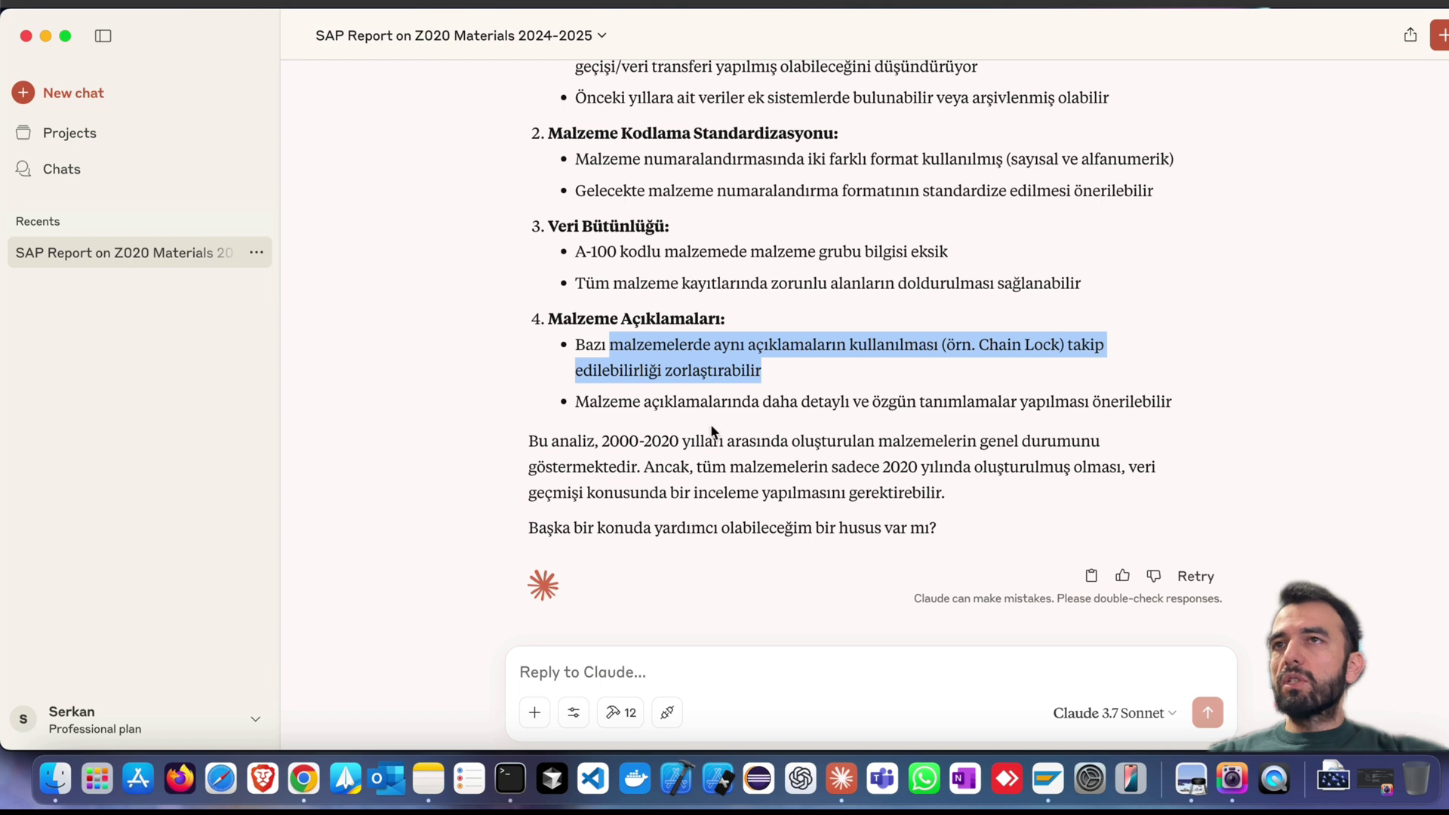
Send the prompt 'SAP sisteminde PL hesaplarda Budget kategorisinde EUR para birimi için bütçe raporu oluştur ve analiz et' in the current chat.
{"action": "left_click", "coordinate": [444, 776]}
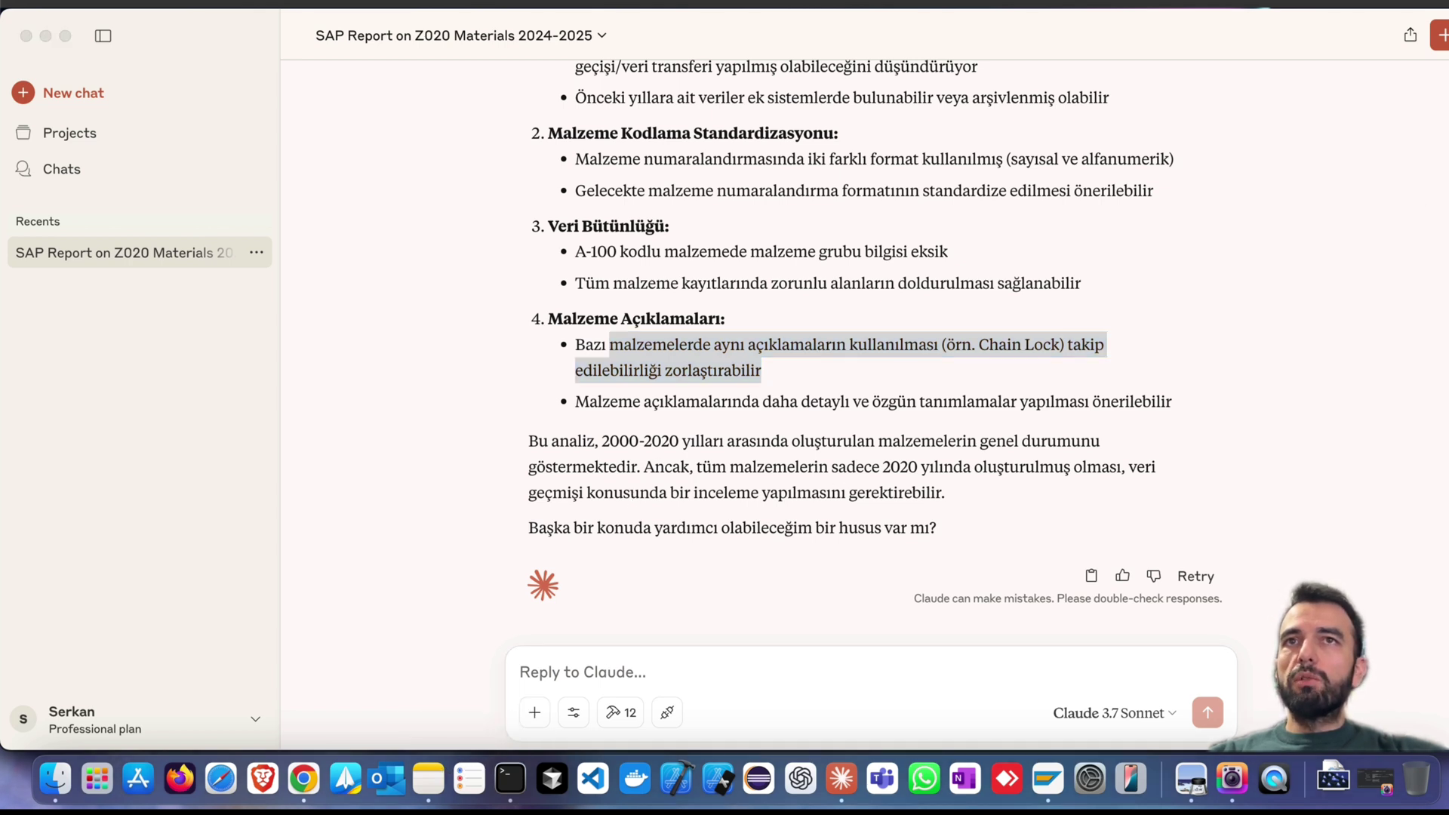
{"action": "left_click", "coordinate": [709, 668]}
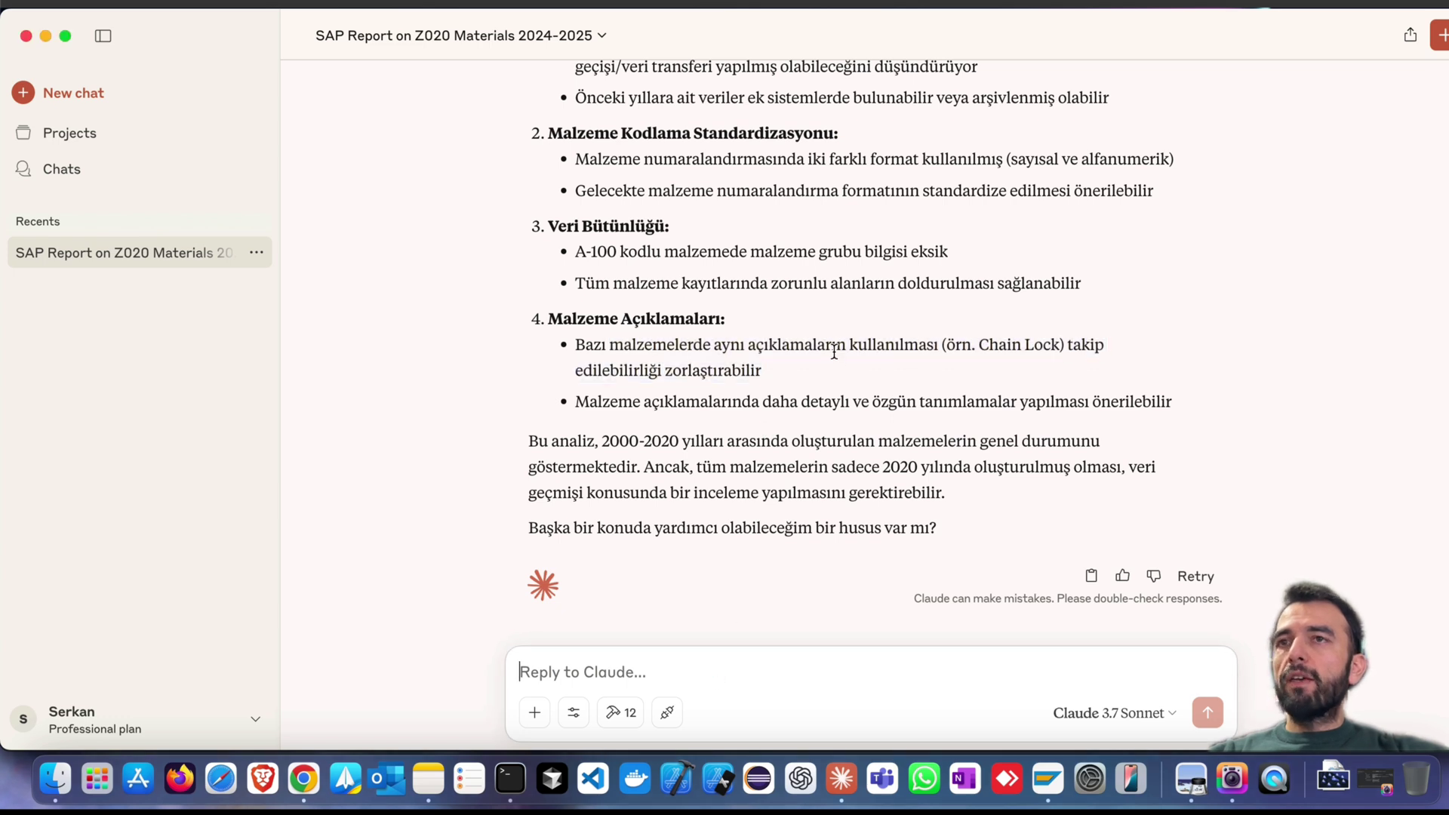
{"action": "type", "text": "SAP sisteminde PL hesaplarda Budget kategorisinde EUR para birimi için bütçe raporu oluştur ve analiz et"}
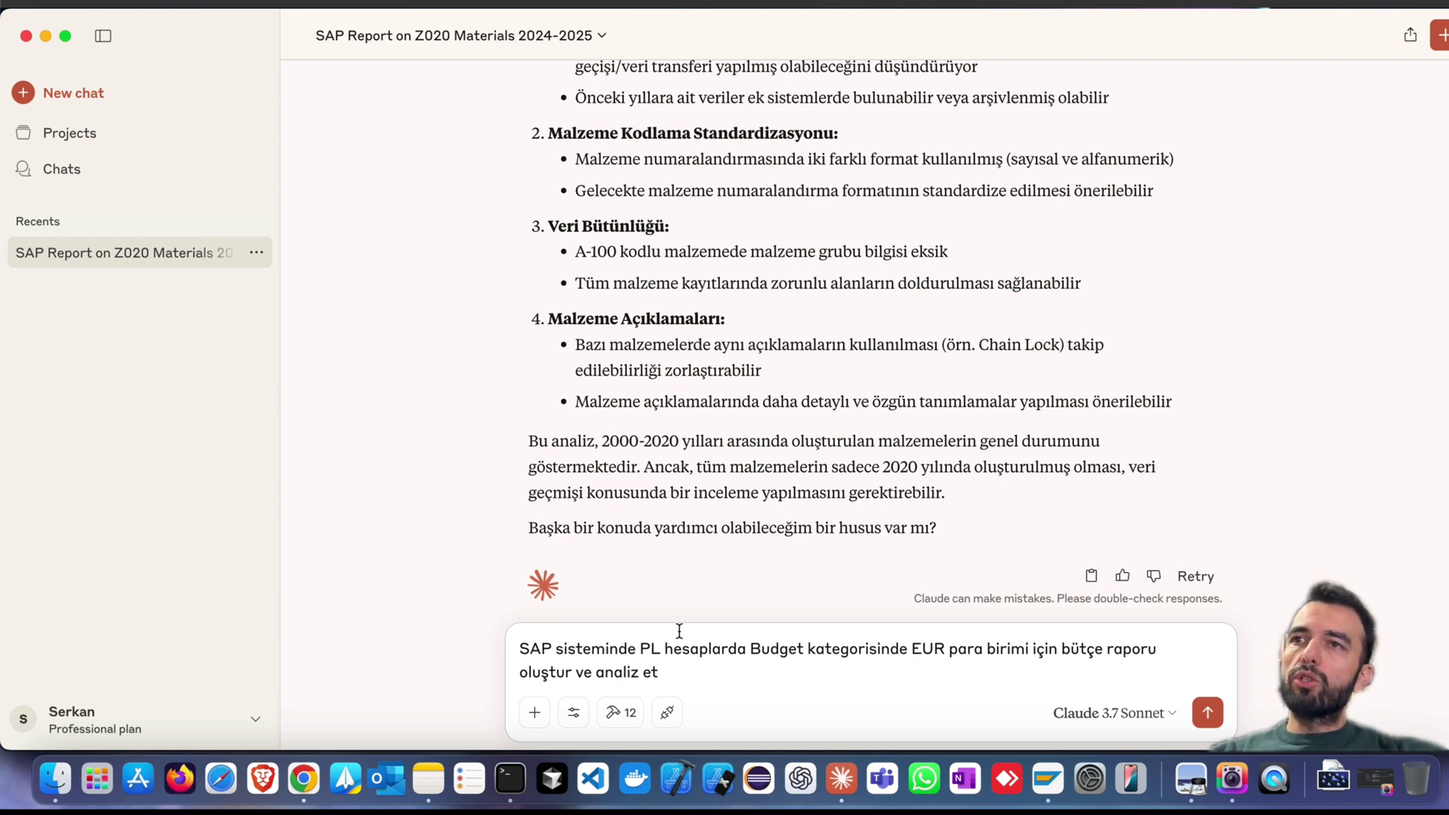
{"action": "left_click", "coordinate": [1208, 713]}
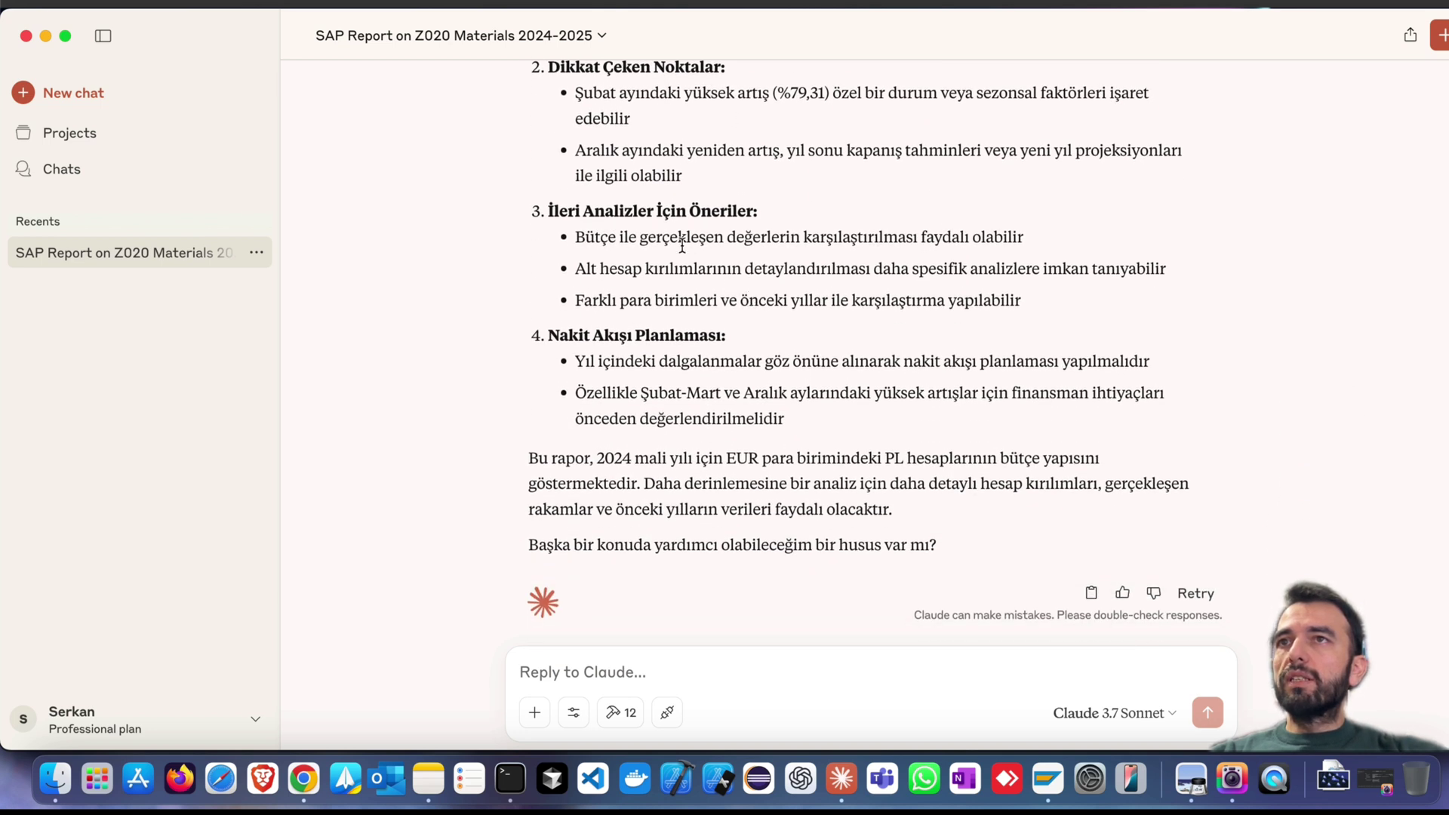
Send the follow-up prompt 'SAP sisteminde 62 hesabındaki aylık değişimleri tüm kategoriler için gösteren bütçe raporunu oluştur ve analiz et'.
{"action": "scroll", "coordinate": [753, 341], "scroll_direction": "down", "scroll_amount": 1}
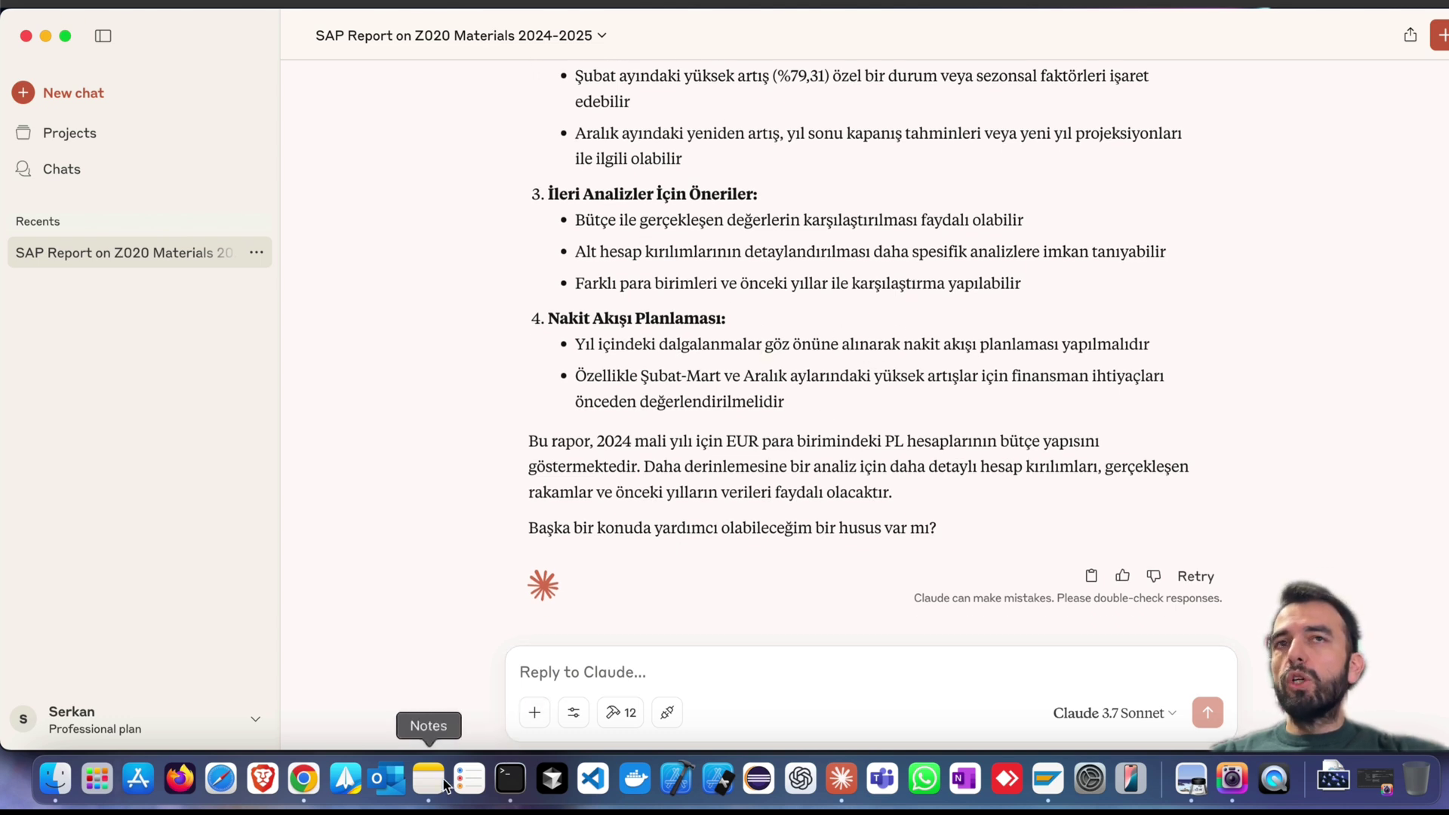
{"action": "left_click", "coordinate": [470, 780]}
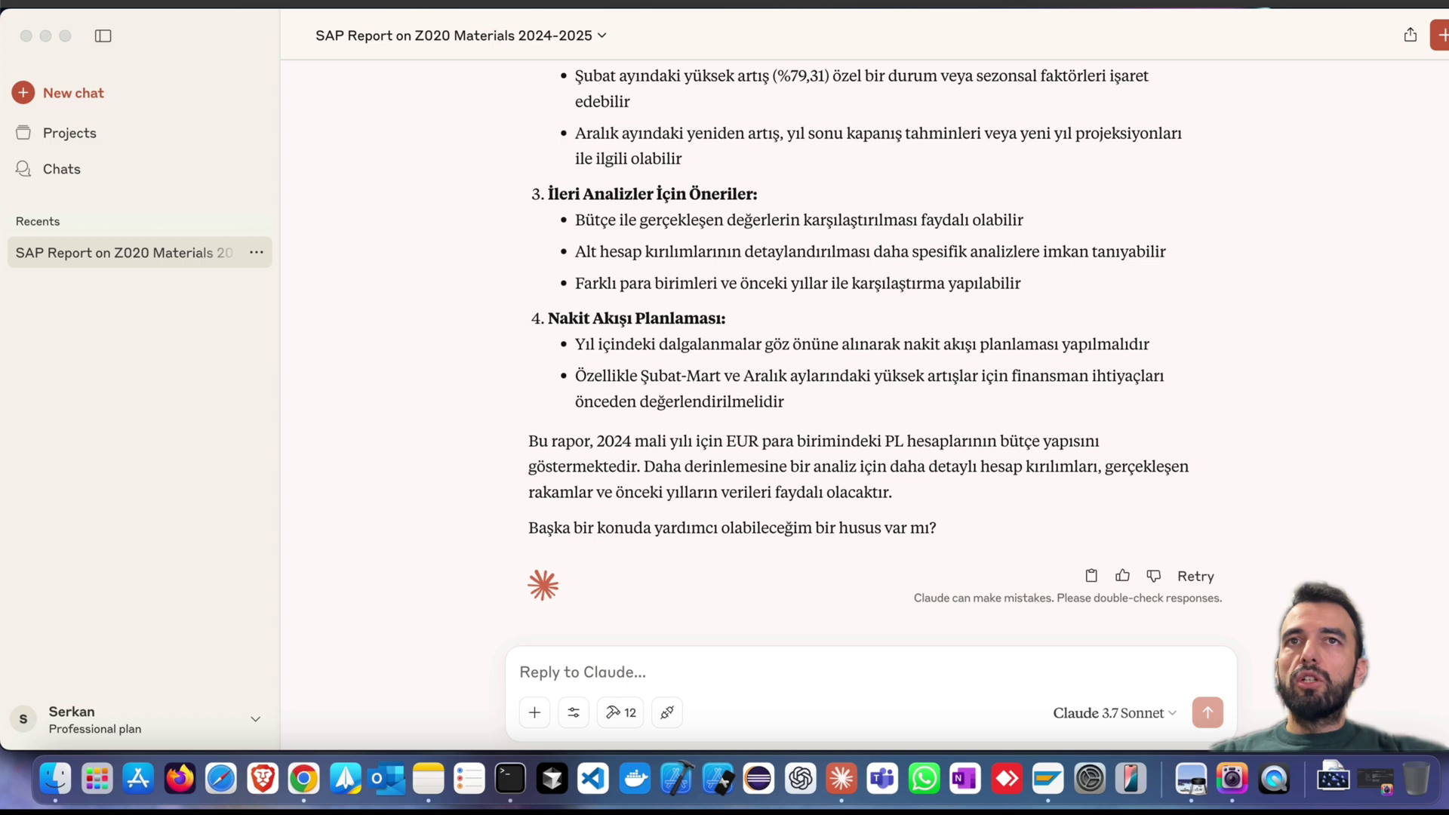
{"action": "left_click", "coordinate": [614, 678]}
{"action": "type", "text": "SAP sisteminde 62 hesabındaki aylık değişimleri tüm kategoriler için gösteren bütçe raporunu oluştur ve analiz et"}
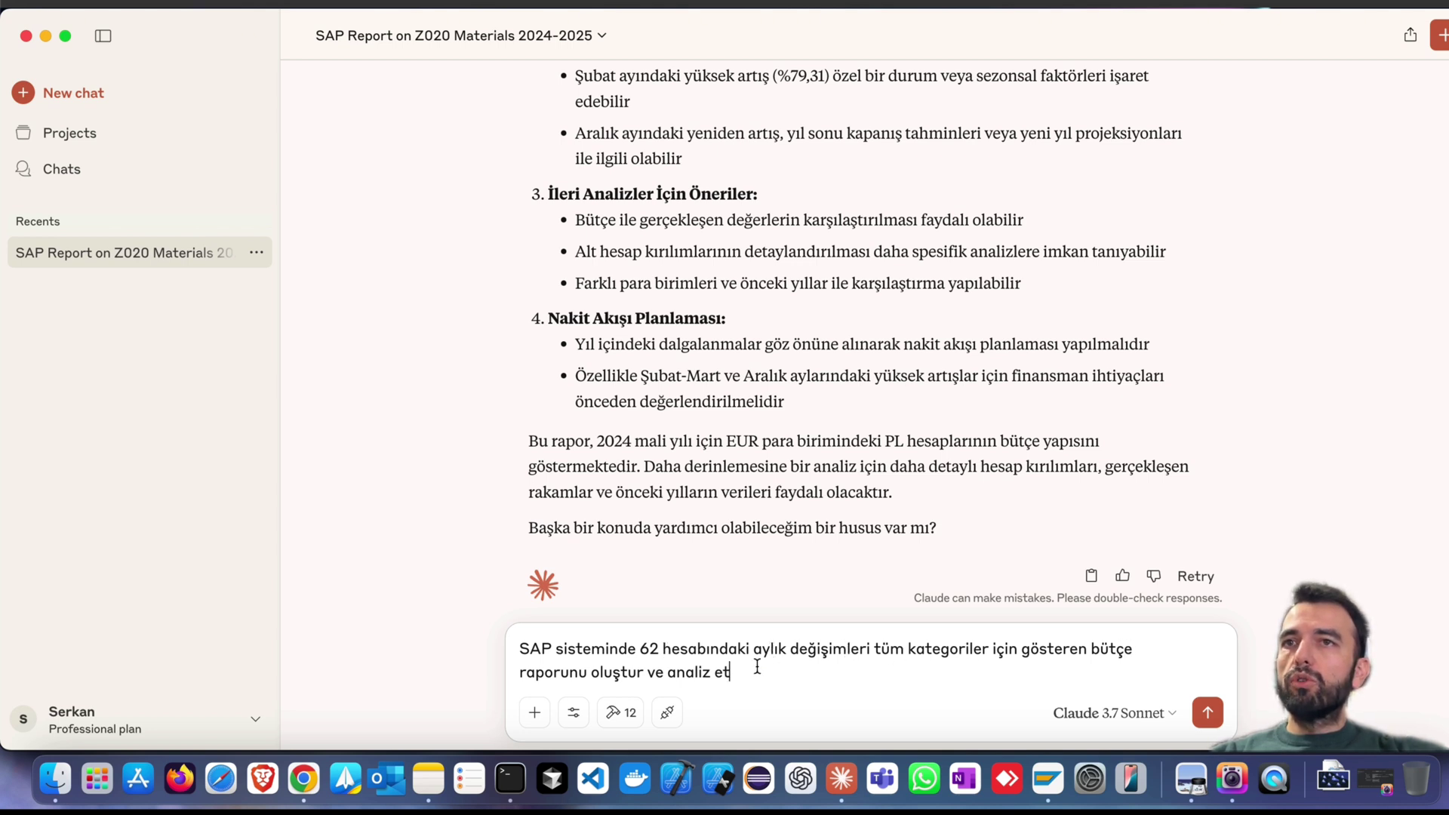
{"action": "left_click_drag", "start_coordinate": [754, 648], "coordinate": [876, 649]}
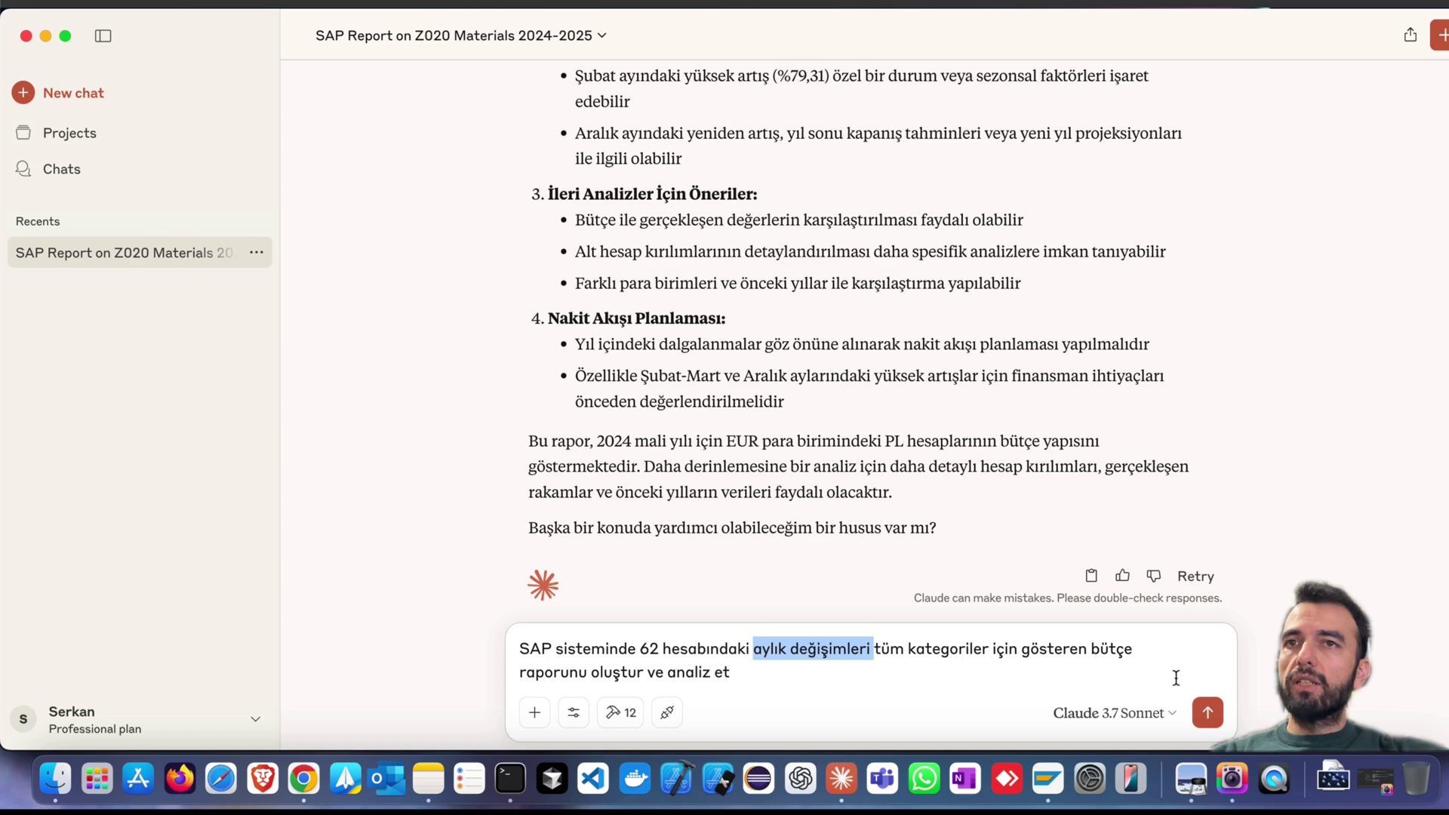
{"action": "left_click", "coordinate": [935, 664]}
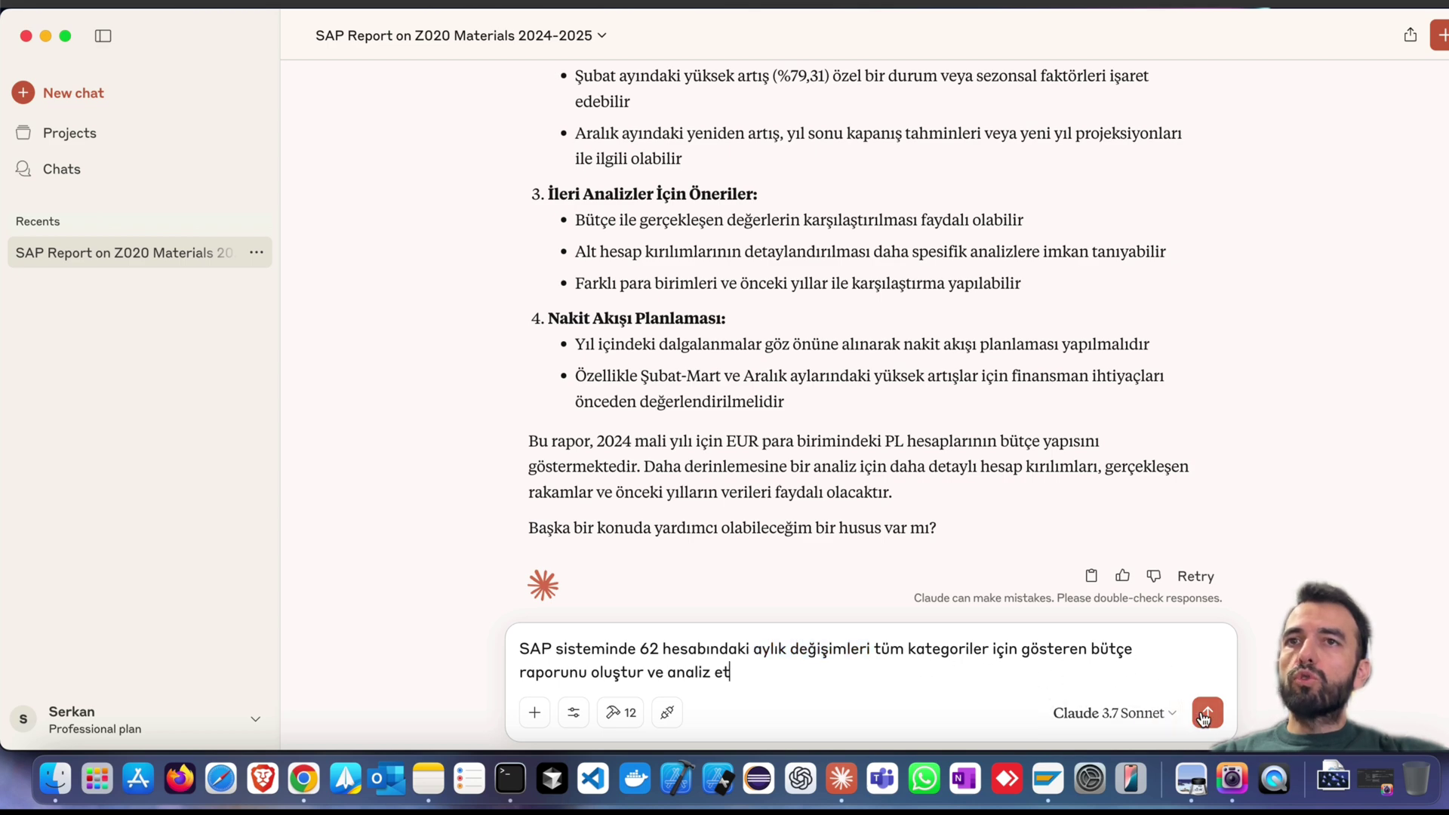
{"action": "left_click", "coordinate": [1204, 713]}
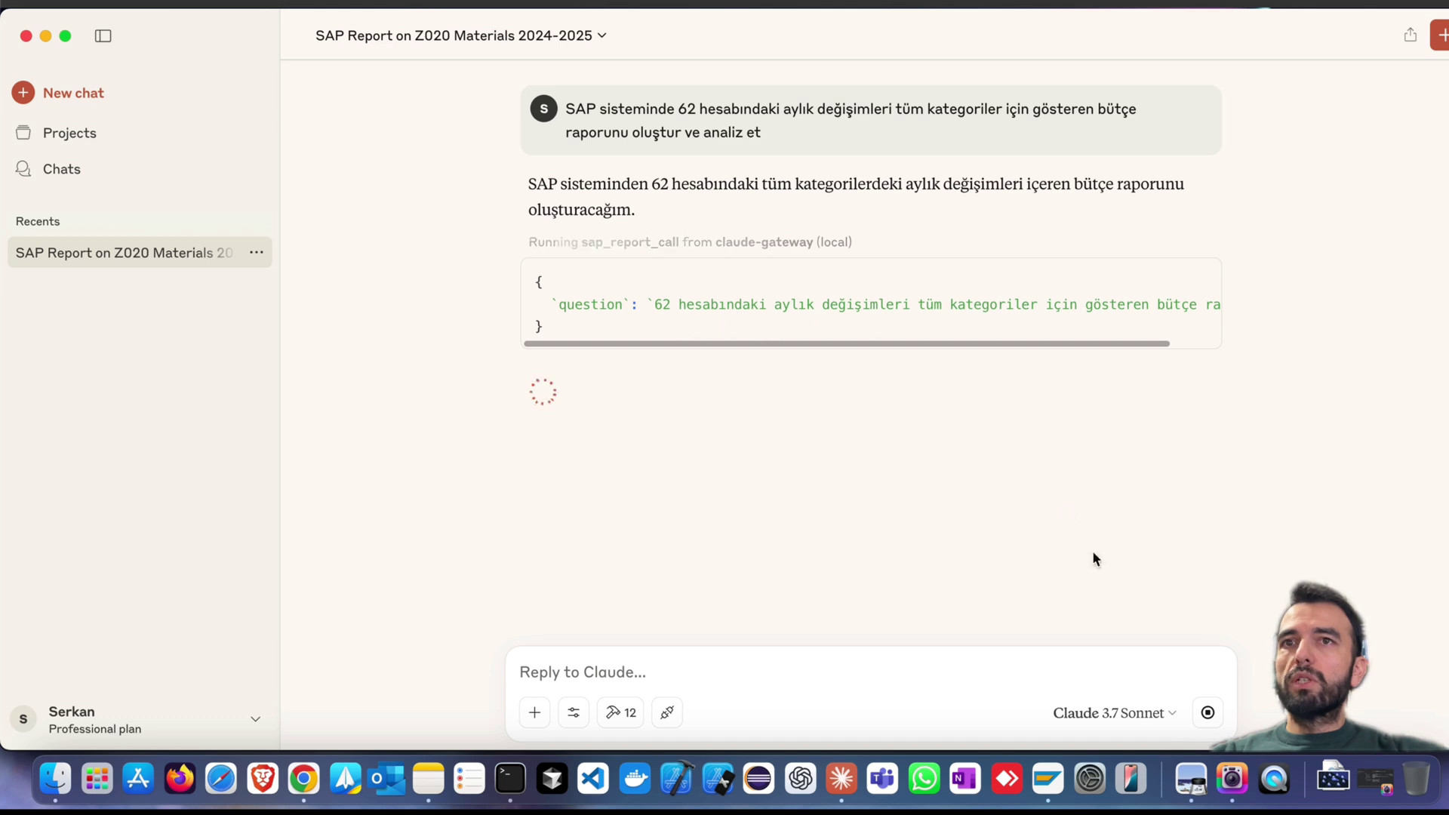
Switch to the MCP architecture diagram and examine how the MCP clients connect through servers to the local filesystem and SAP.
{"action": "left_click", "coordinate": [1196, 784]}
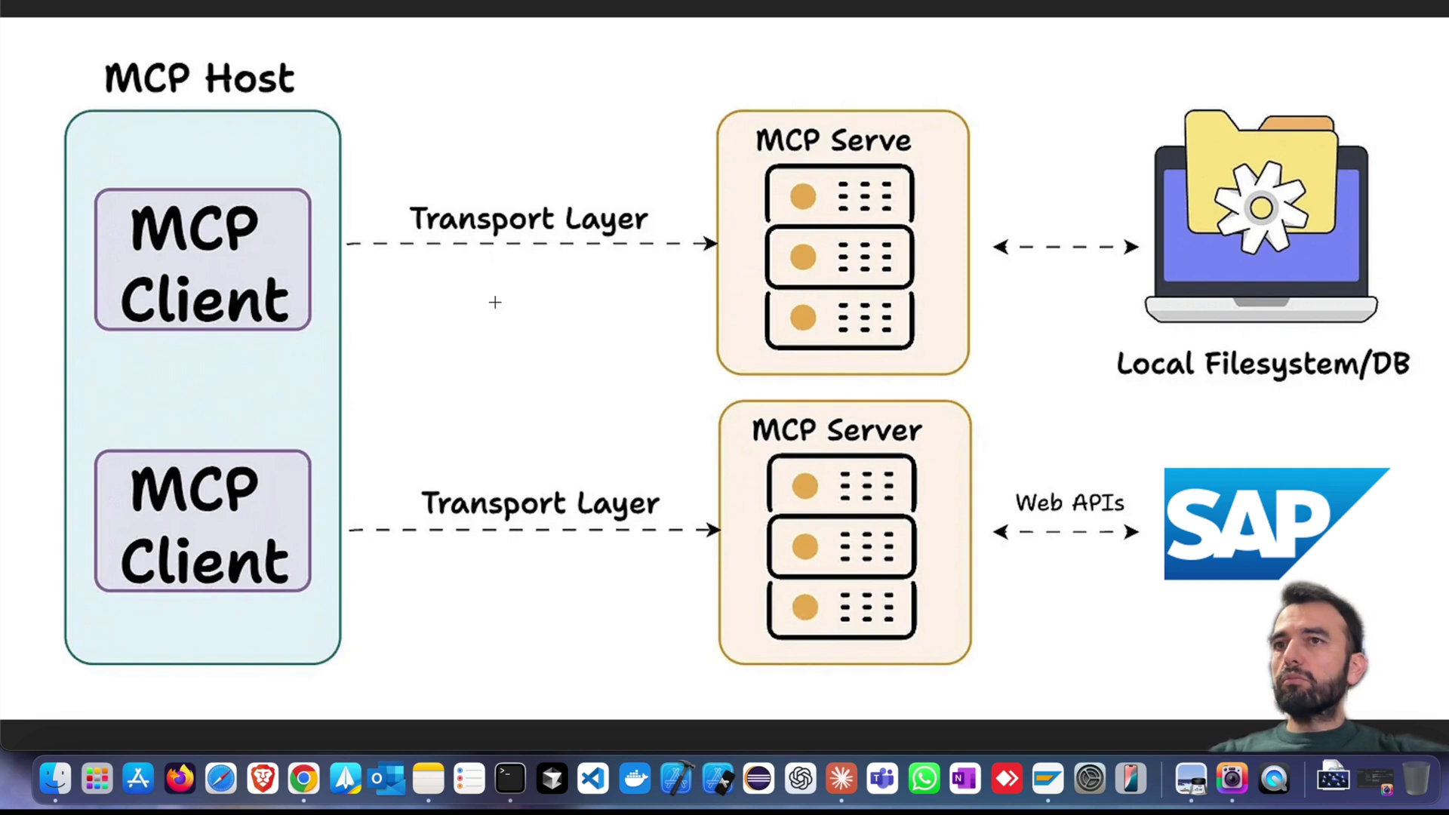
{"action": "left_click", "coordinate": [841, 777]}
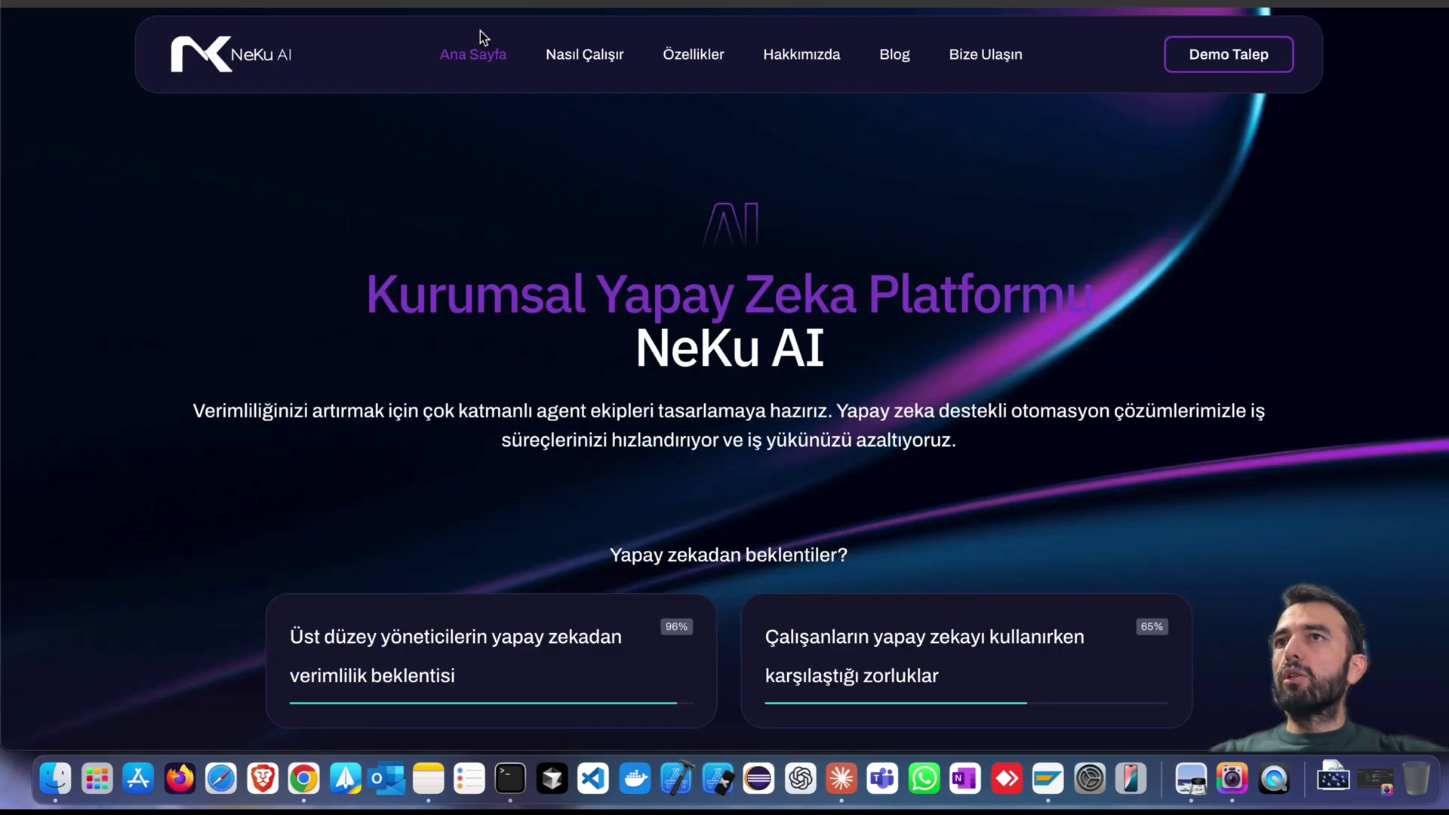
Read through the NeKu AI home page, from the platform introduction to the 'SAP Yapay Zeka Çözümleri' description.
{"action": "scroll", "coordinate": [695, 259], "scroll_direction": "down", "scroll_amount": 3}
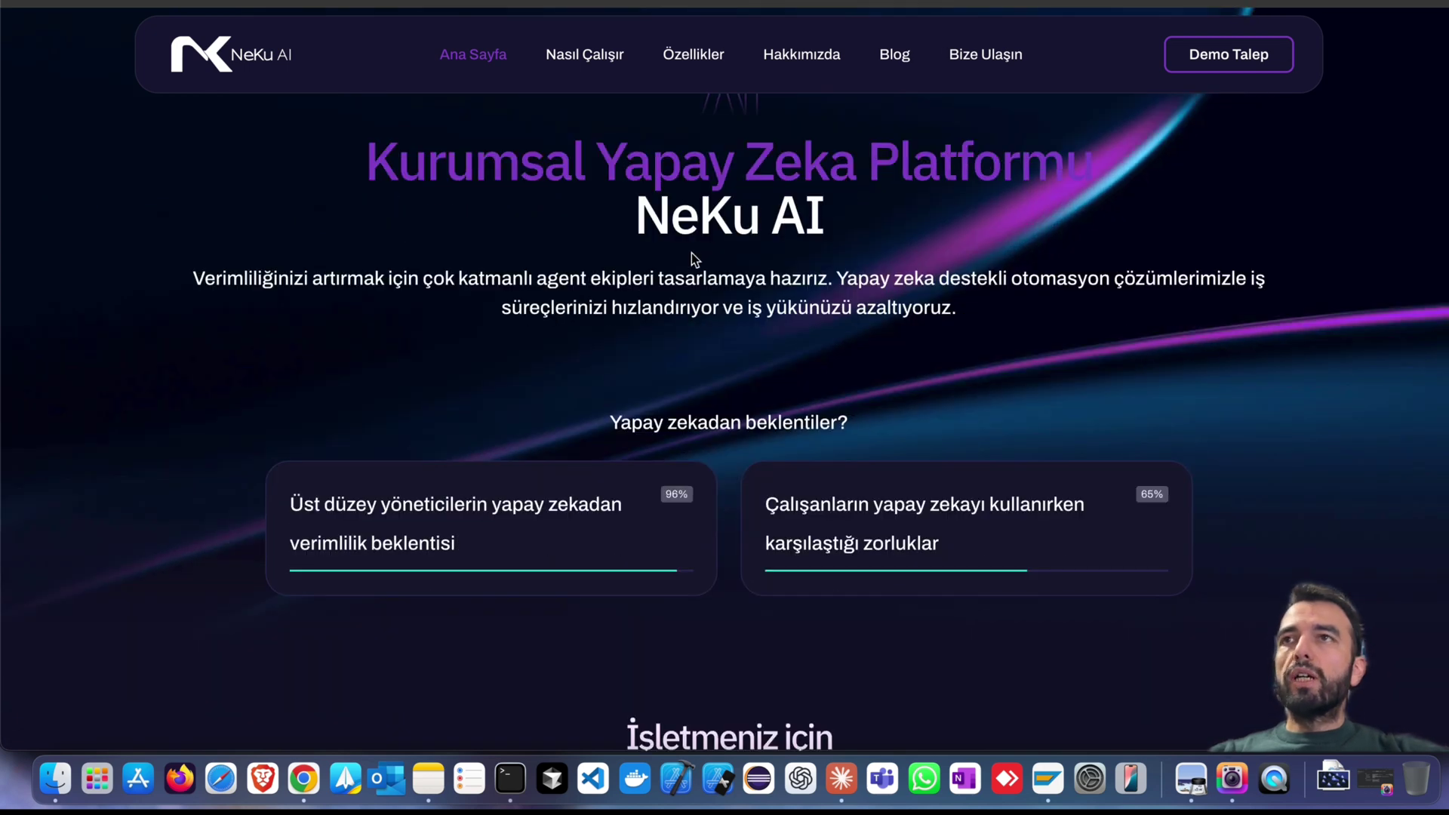
{"action": "scroll", "coordinate": [693, 258], "scroll_direction": "down", "scroll_amount": 1}
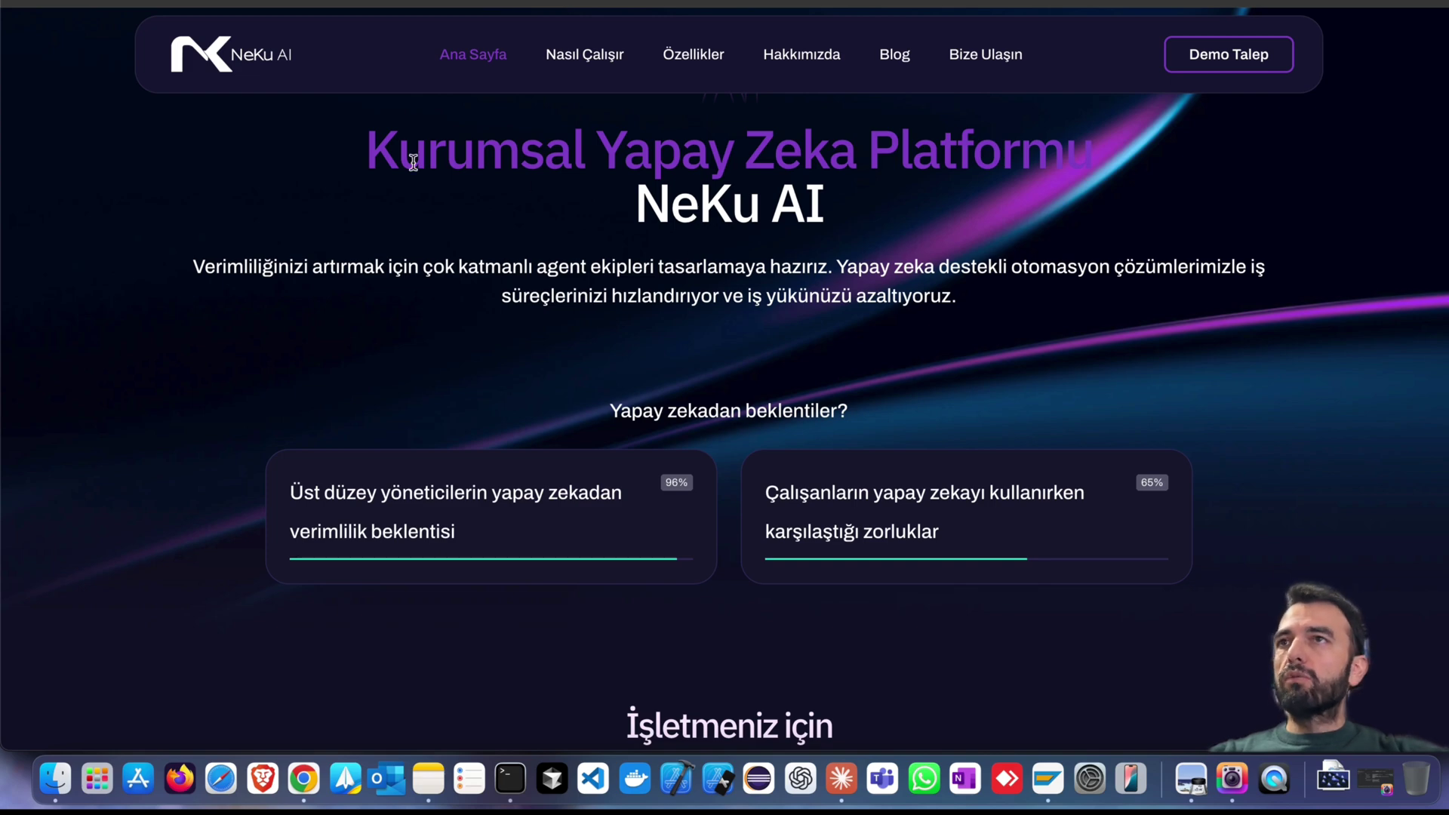
{"action": "scroll", "coordinate": [746, 278], "scroll_direction": "down", "scroll_amount": 5}
{"action": "scroll", "coordinate": [745, 275], "scroll_direction": "down", "scroll_amount": 10}
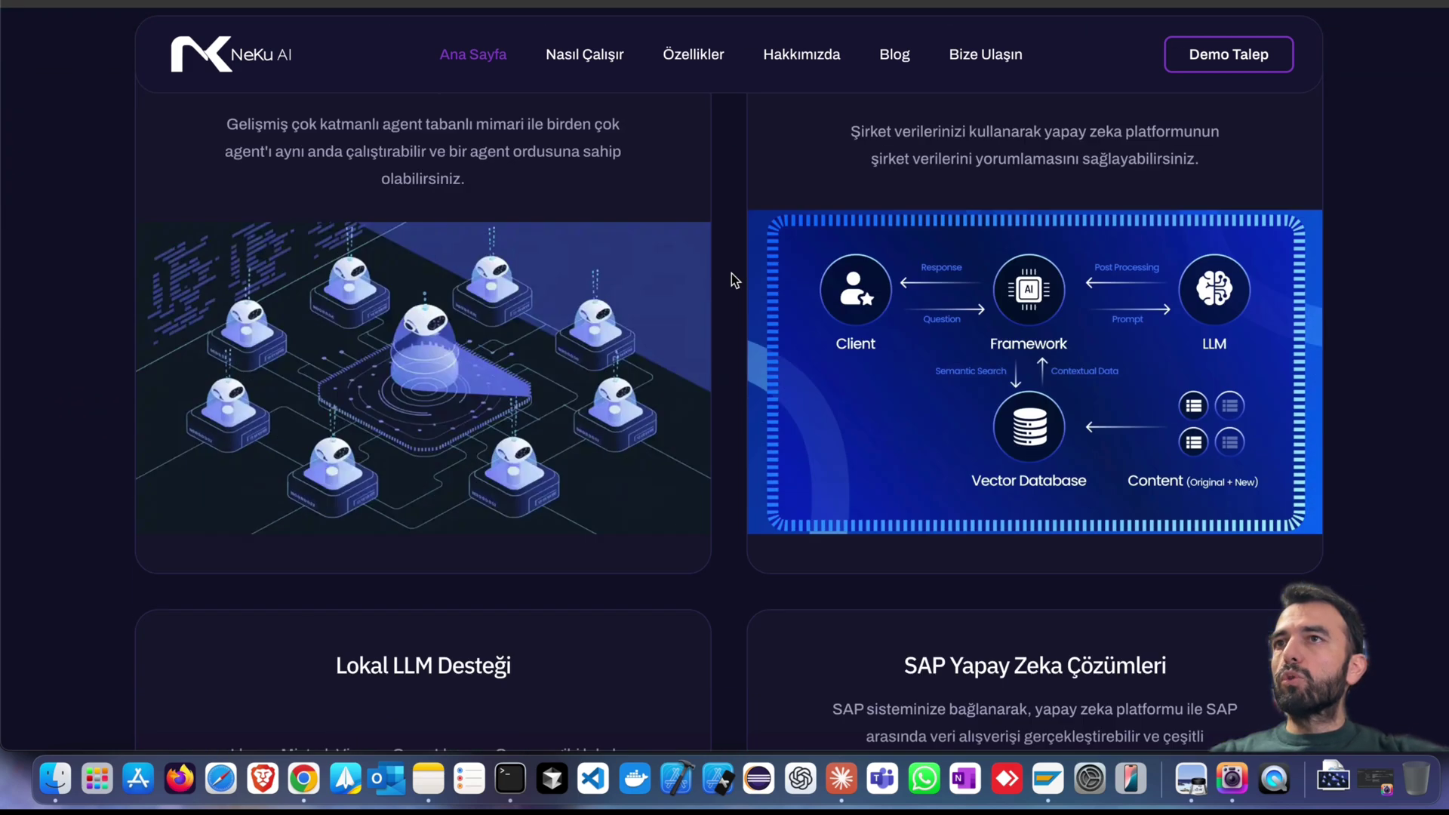
{"action": "scroll", "coordinate": [731, 274], "scroll_direction": "up", "scroll_amount": 1}
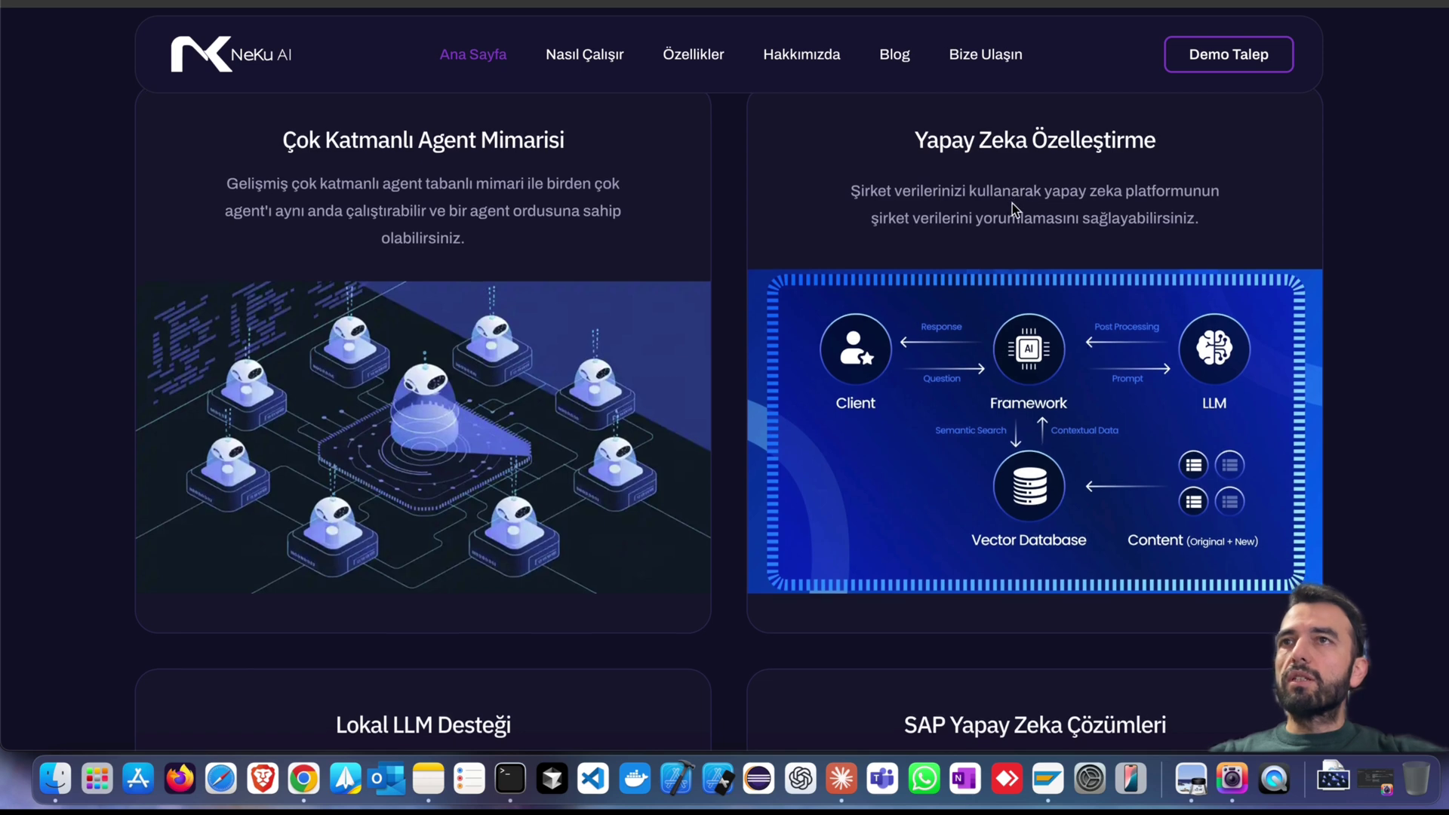
{"action": "scroll", "coordinate": [1007, 202], "scroll_direction": "down", "scroll_amount": 5}
{"action": "scroll", "coordinate": [1003, 208], "scroll_direction": "down", "scroll_amount": 3}
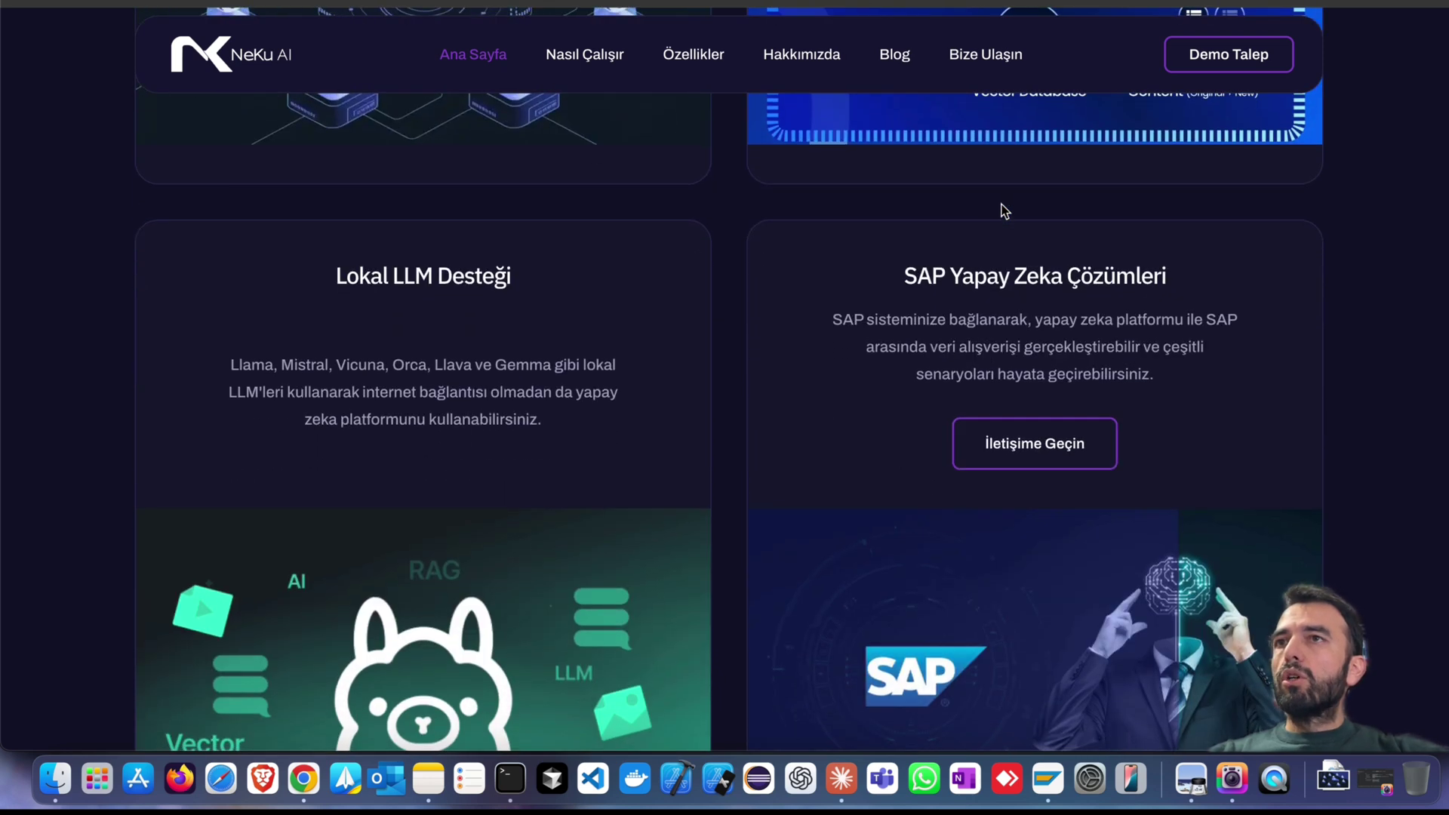
{"action": "scroll", "coordinate": [523, 267], "scroll_direction": "down", "scroll_amount": 3}
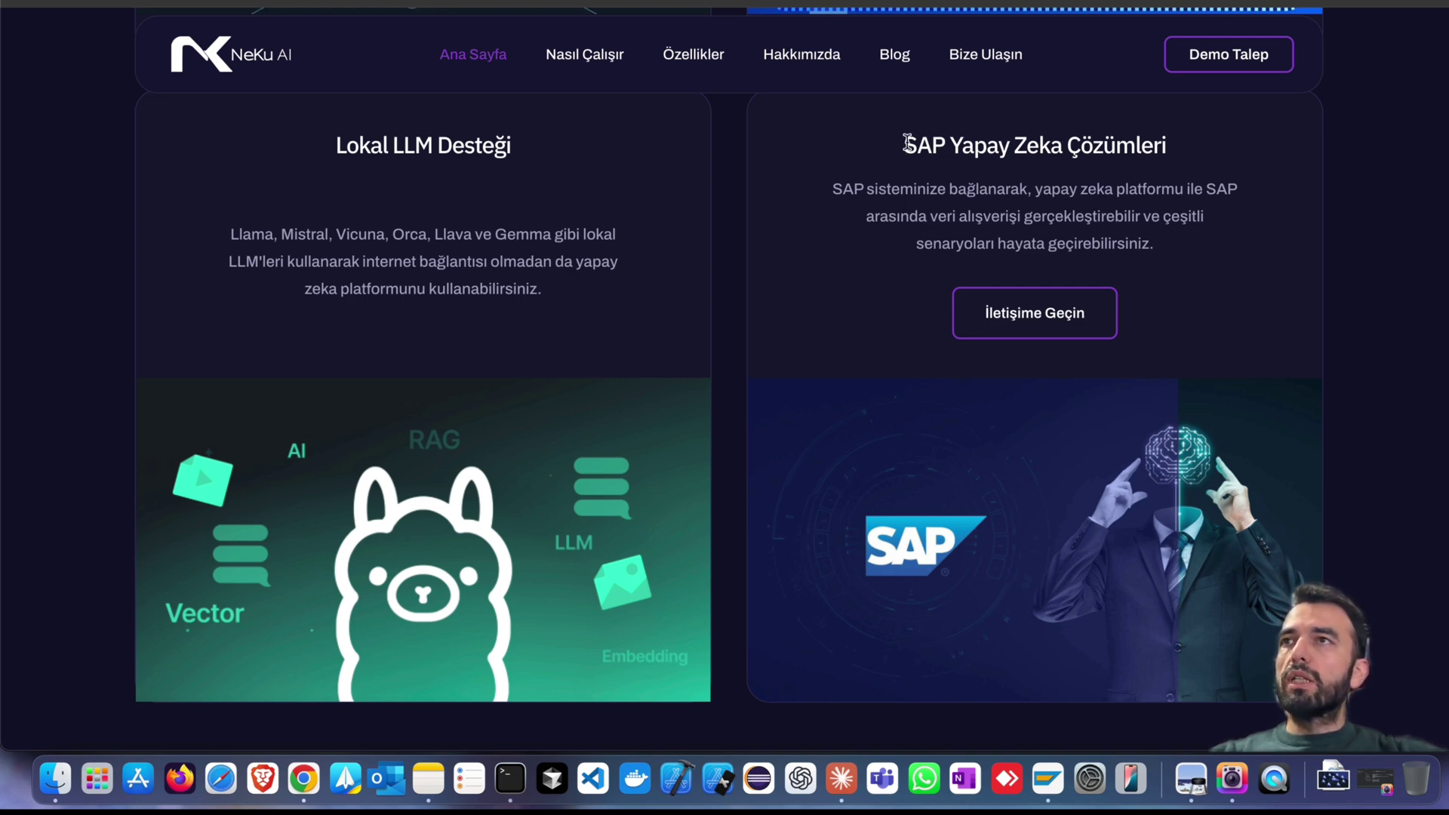
{"action": "left_click_drag", "start_coordinate": [906, 143], "coordinate": [1164, 249]}
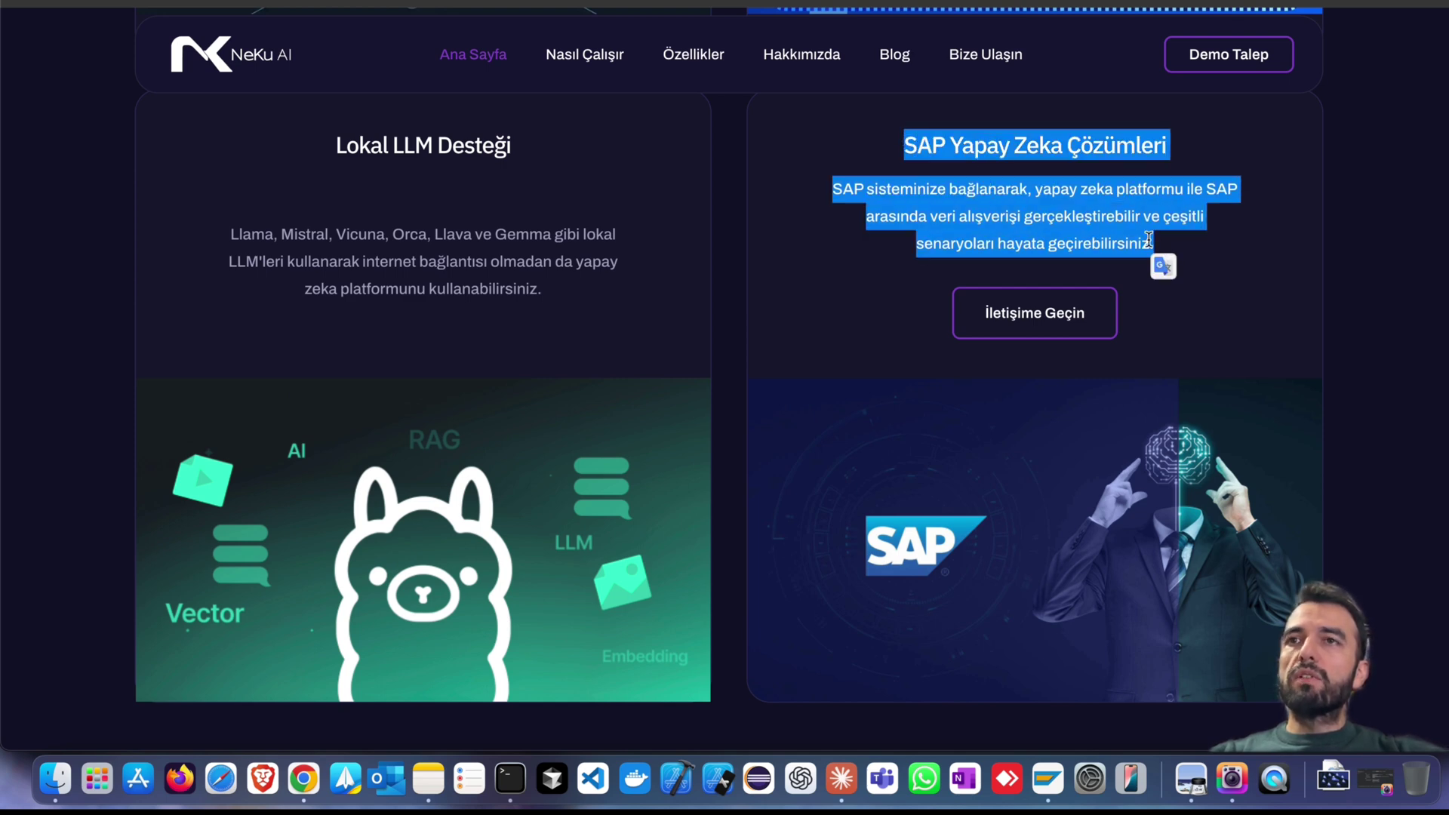
{"action": "left_click", "coordinate": [1060, 233]}
Return to Claude and examine the account 62 report's general information: account, period, categories and currencies.
{"action": "left_click", "coordinate": [853, 776]}
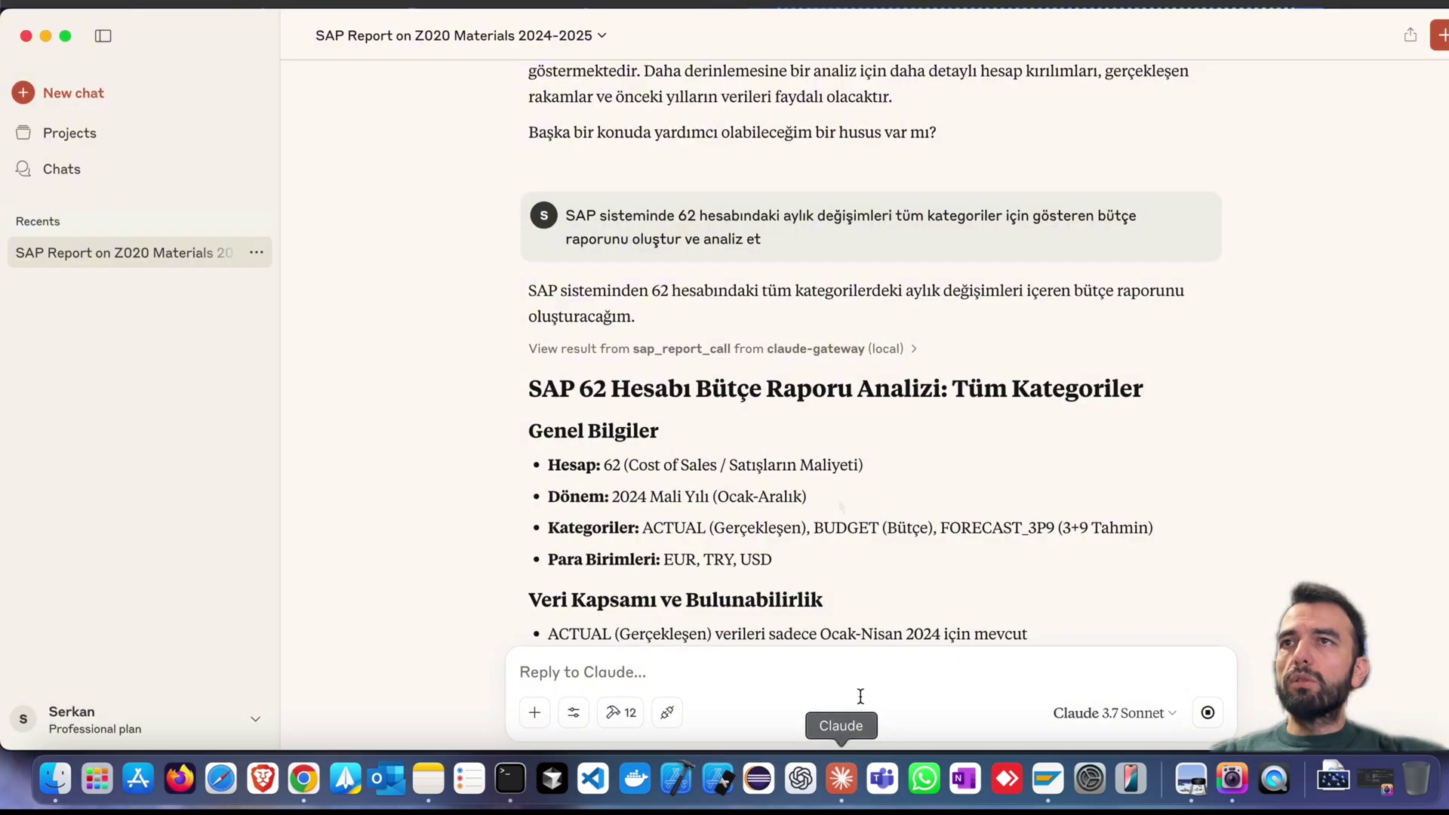
{"action": "scroll", "coordinate": [776, 248], "scroll_direction": "down", "scroll_amount": 3}
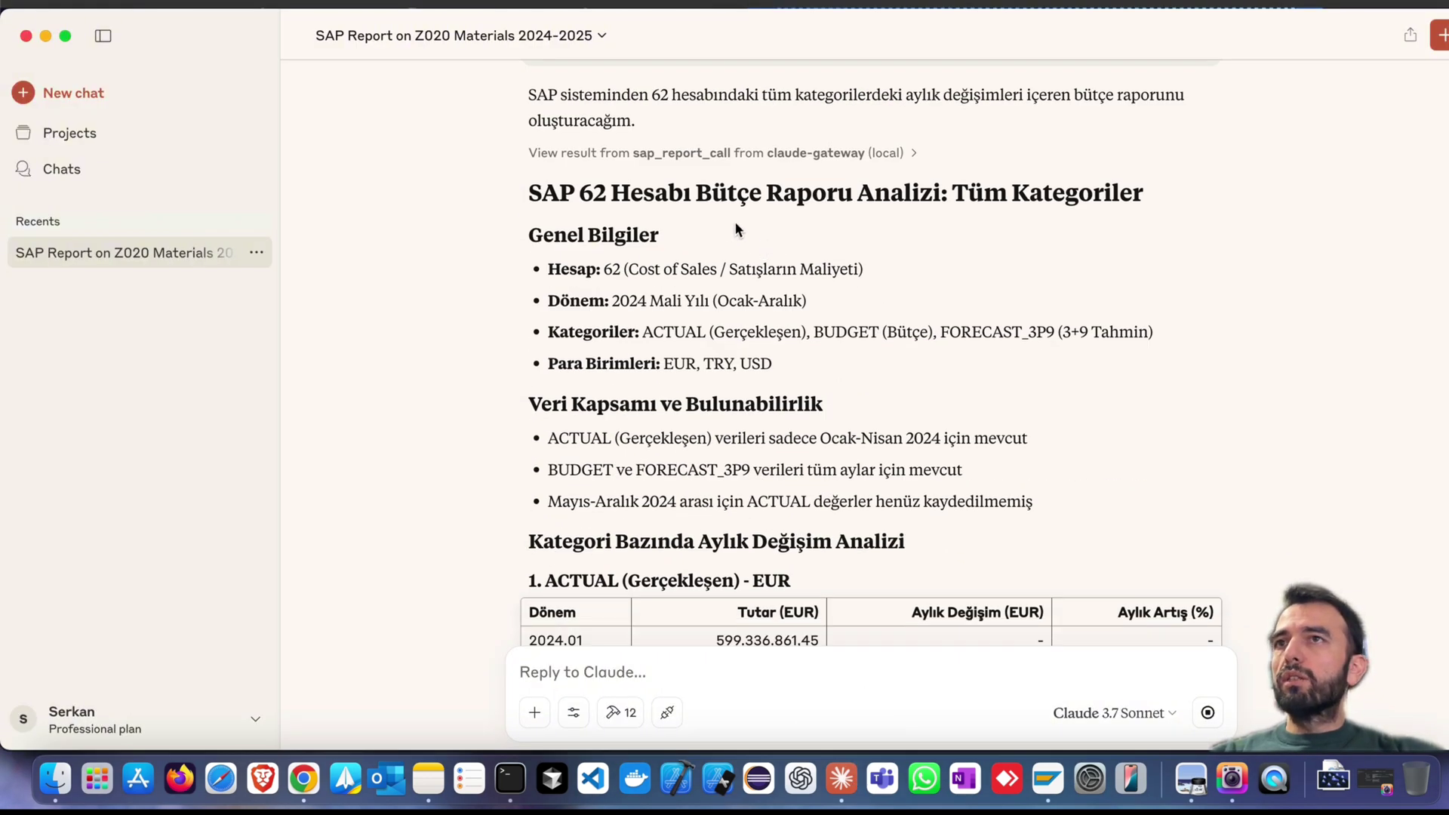
{"action": "scroll", "coordinate": [785, 227], "scroll_direction": "down", "scroll_amount": 1}
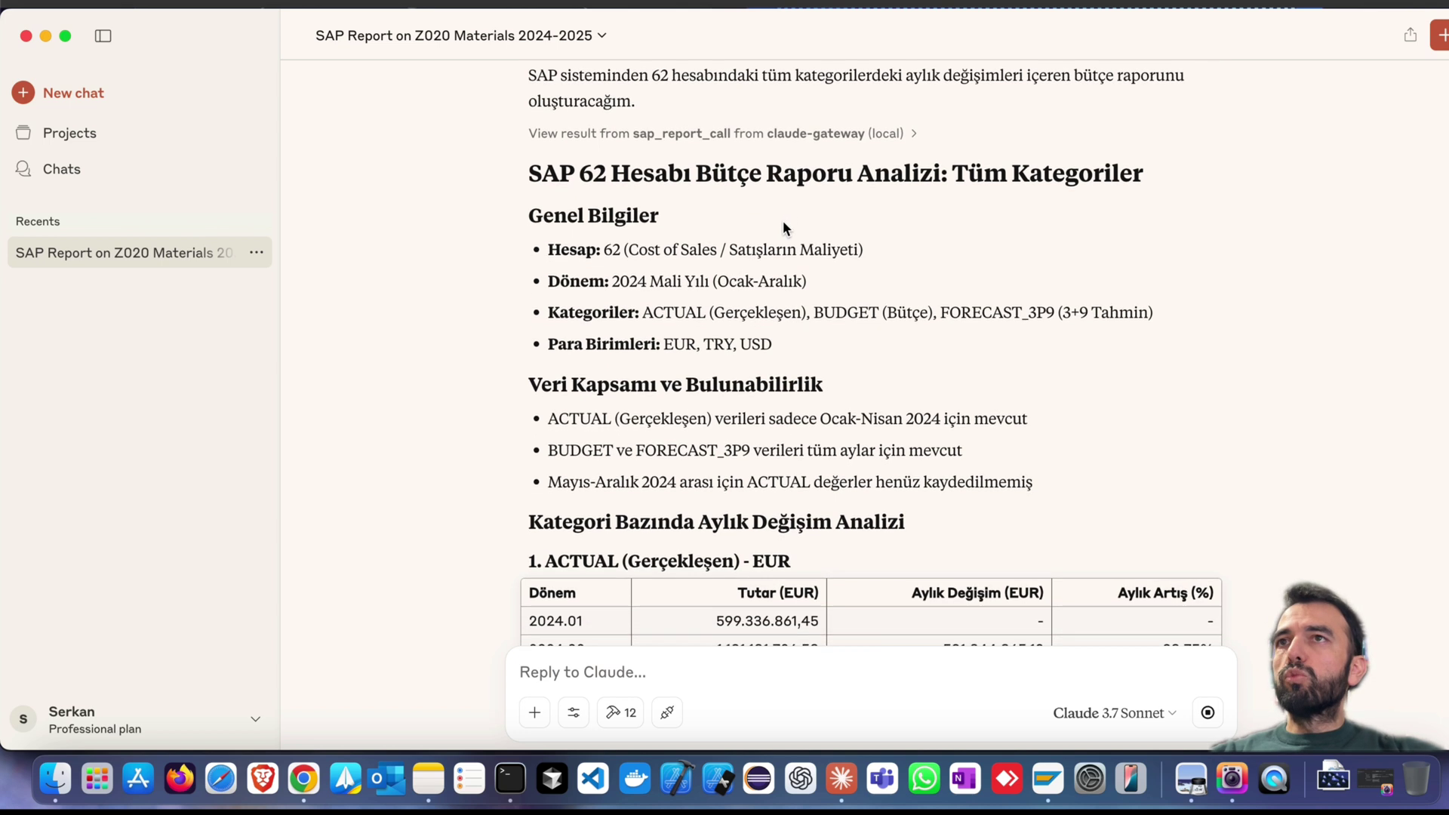
{"action": "scroll", "coordinate": [782, 221], "scroll_direction": "down", "scroll_amount": 1}
{"action": "scroll", "coordinate": [785, 226], "scroll_direction": "down", "scroll_amount": 1}
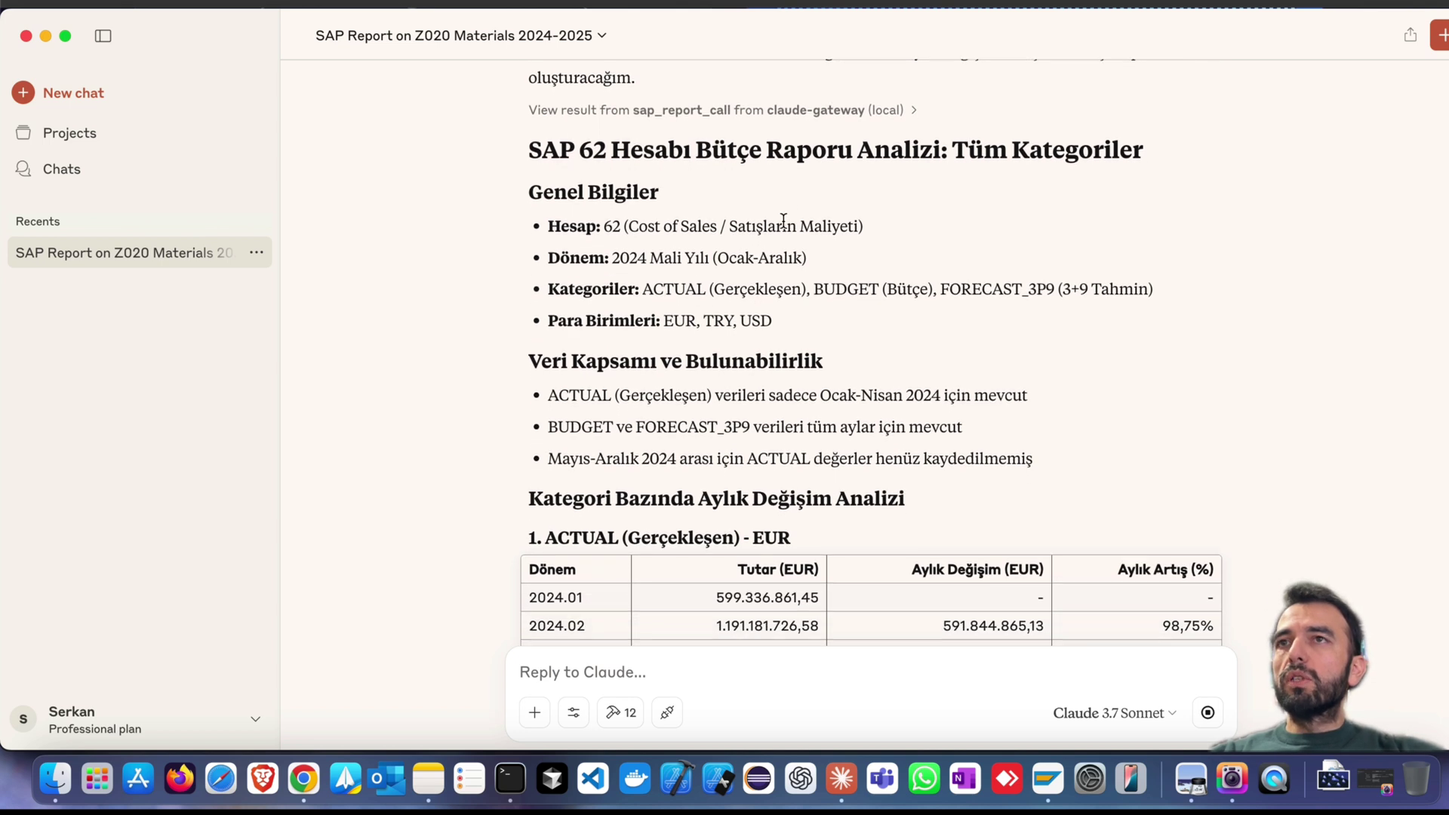
{"action": "scroll", "coordinate": [783, 219], "scroll_direction": "down", "scroll_amount": 1}
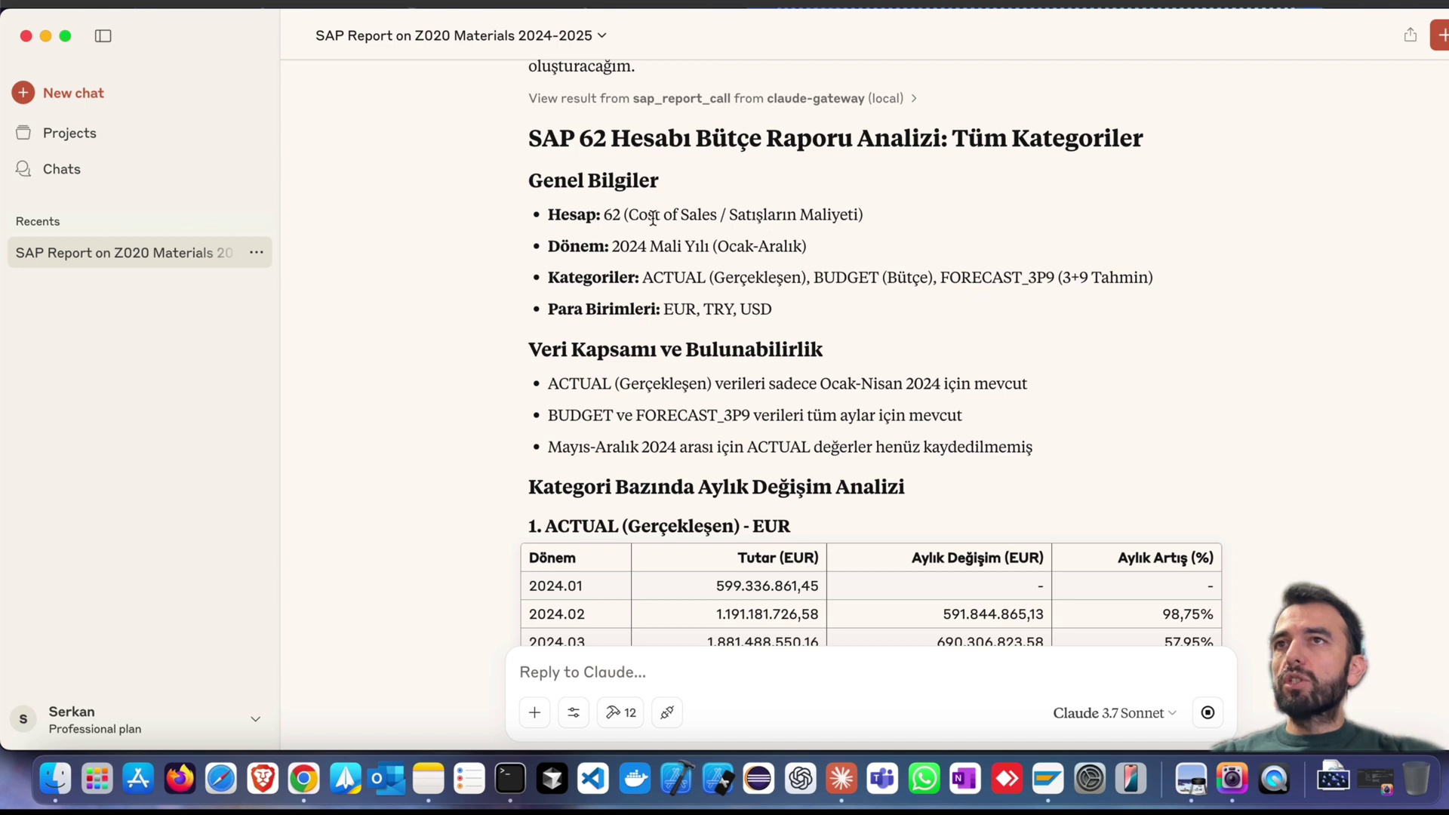
{"action": "left_click_drag", "start_coordinate": [653, 218], "coordinate": [812, 218]}
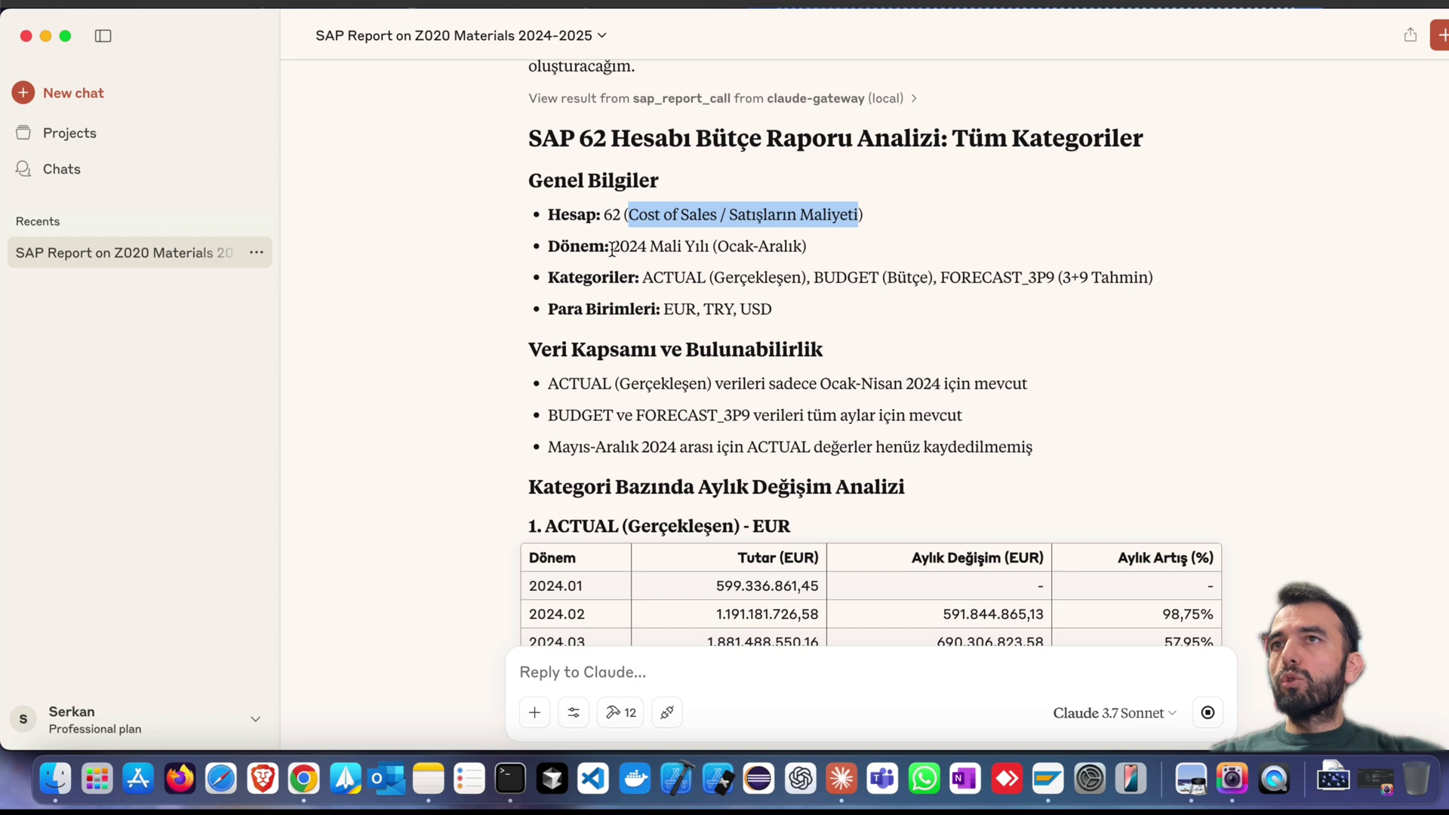
{"action": "left_click_drag", "start_coordinate": [612, 248], "coordinate": [806, 245]}
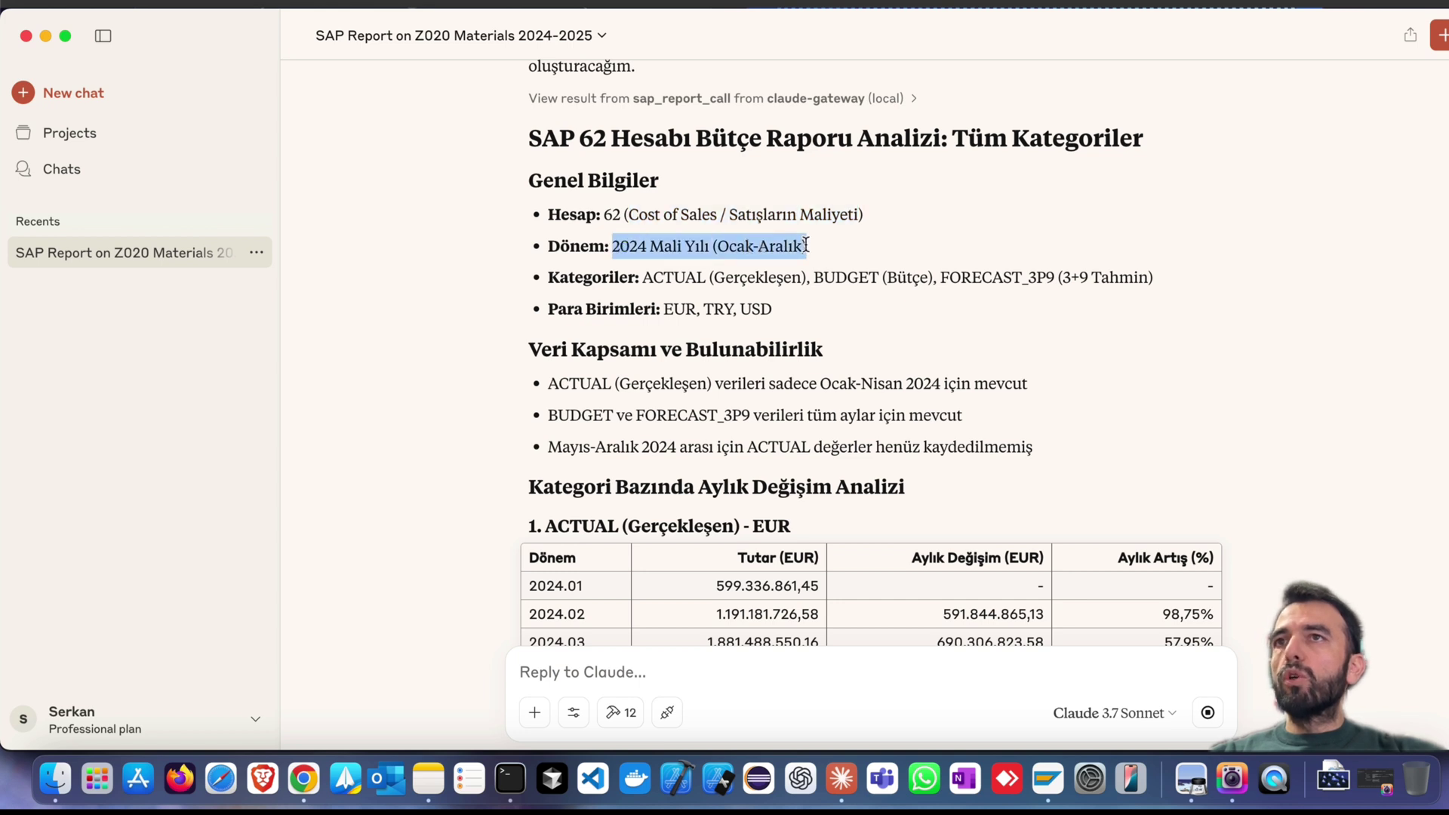
{"action": "scroll", "coordinate": [820, 249], "scroll_direction": "down", "scroll_amount": 1}
{"action": "left_click", "coordinate": [757, 270]}
{"action": "double_click", "coordinate": [757, 269]}
{"action": "double_click", "coordinate": [901, 270]}
{"action": "double_click", "coordinate": [1114, 270]}
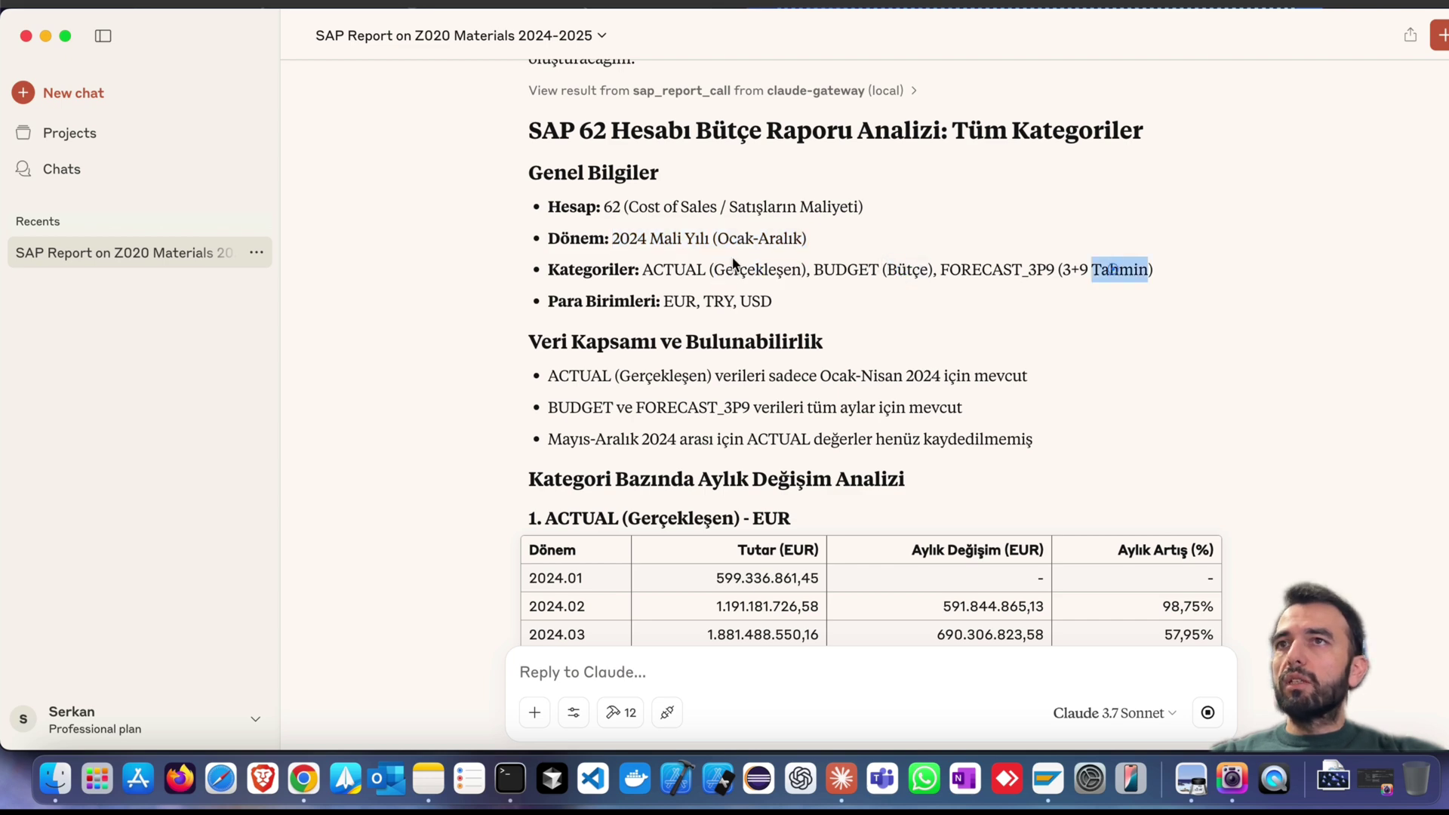
{"action": "scroll", "coordinate": [732, 263], "scroll_direction": "down", "scroll_amount": 1}
{"action": "left_click_drag", "start_coordinate": [674, 284], "coordinate": [803, 286]}
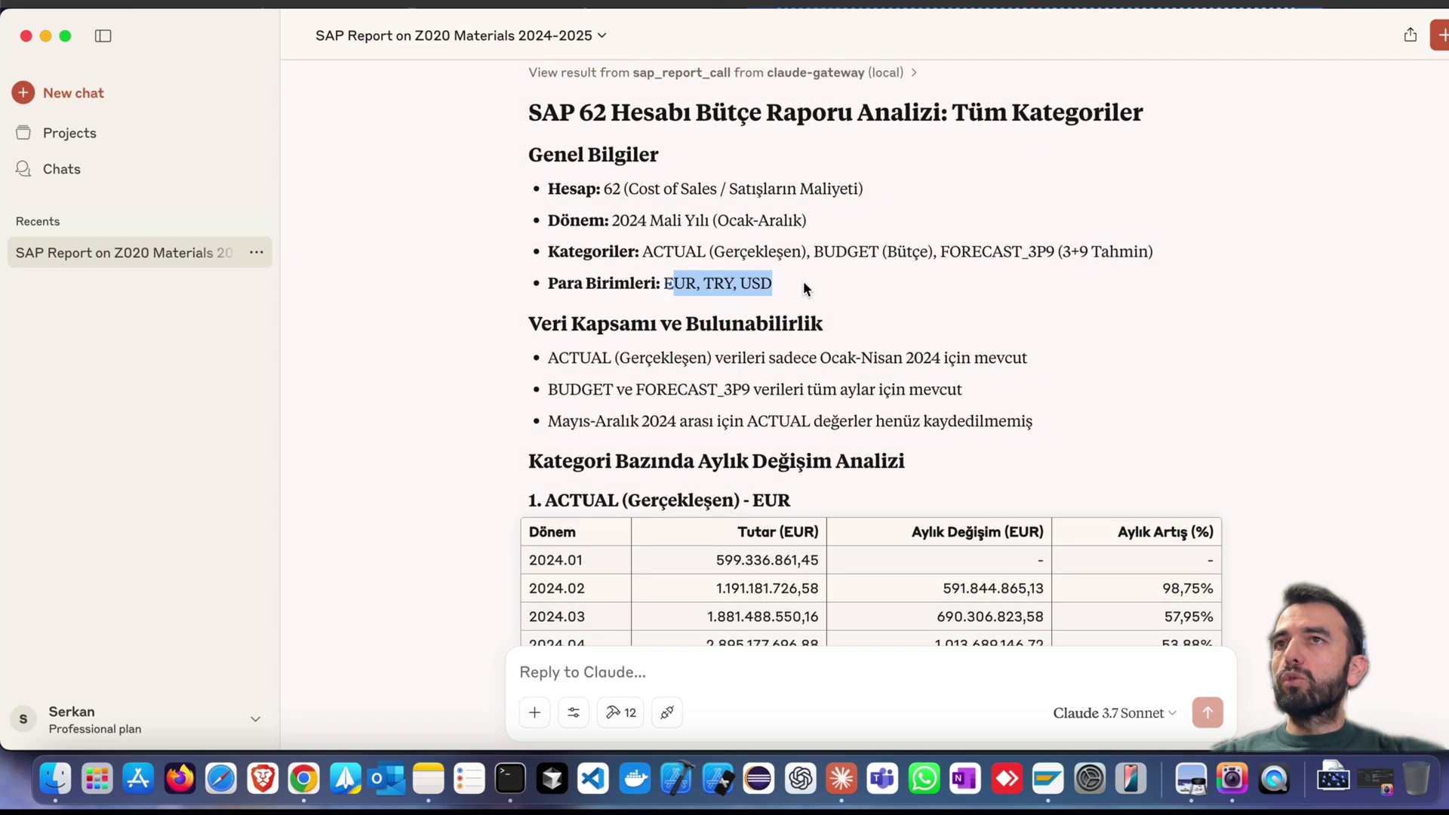
{"action": "left_click", "coordinate": [772, 270]}
Examine the report's monthly change tables for ACTUAL and BUDGET in EUR and the ACTUAL vs BUDGET comparison in EUR and TRY.
{"action": "scroll", "coordinate": [796, 257], "scroll_direction": "down", "scroll_amount": 5}
{"action": "scroll", "coordinate": [797, 261], "scroll_direction": "down", "scroll_amount": 2}
{"action": "scroll", "coordinate": [798, 260], "scroll_direction": "down", "scroll_amount": 2}
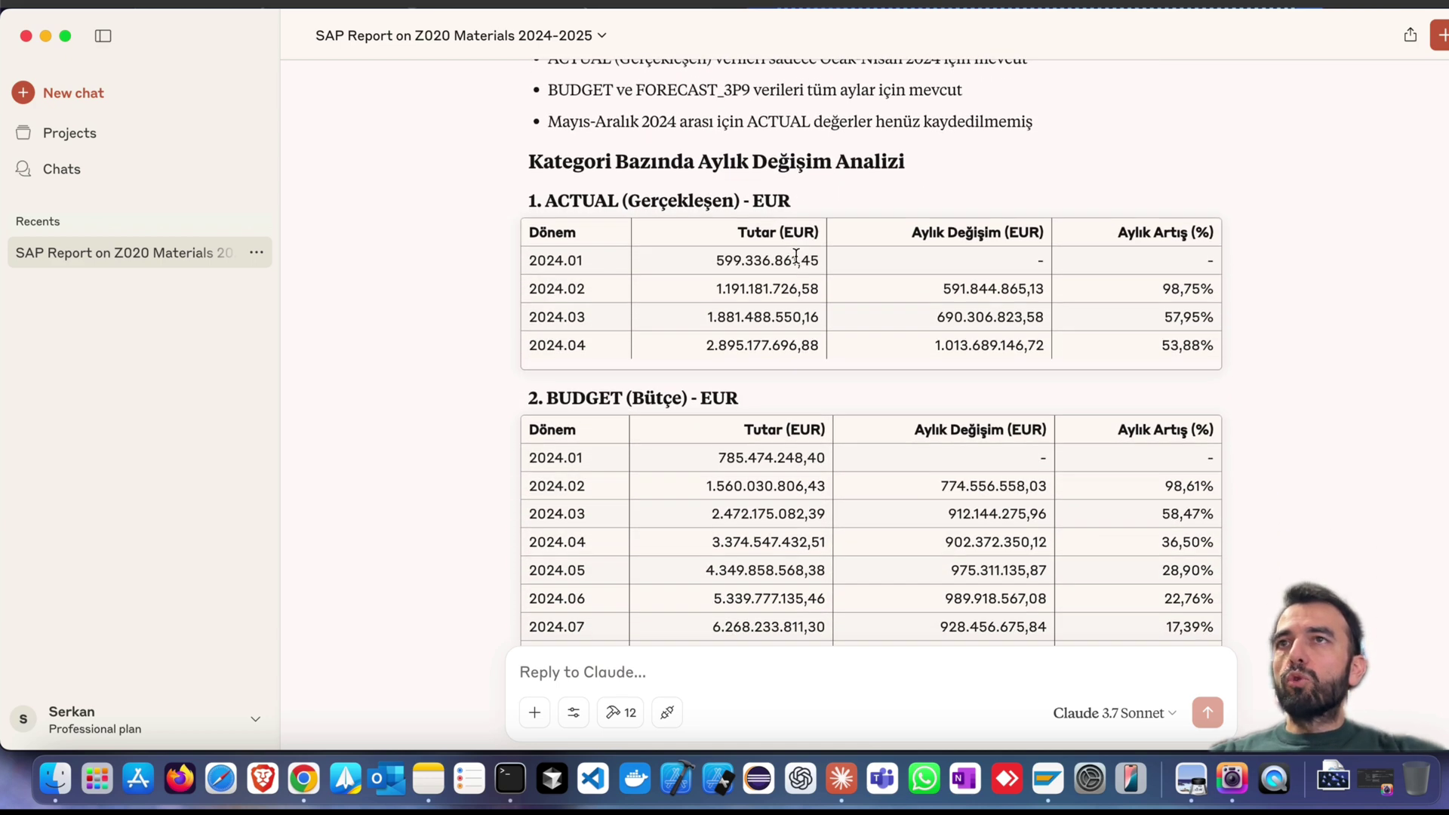
{"action": "scroll", "coordinate": [796, 257], "scroll_direction": "down", "scroll_amount": 1}
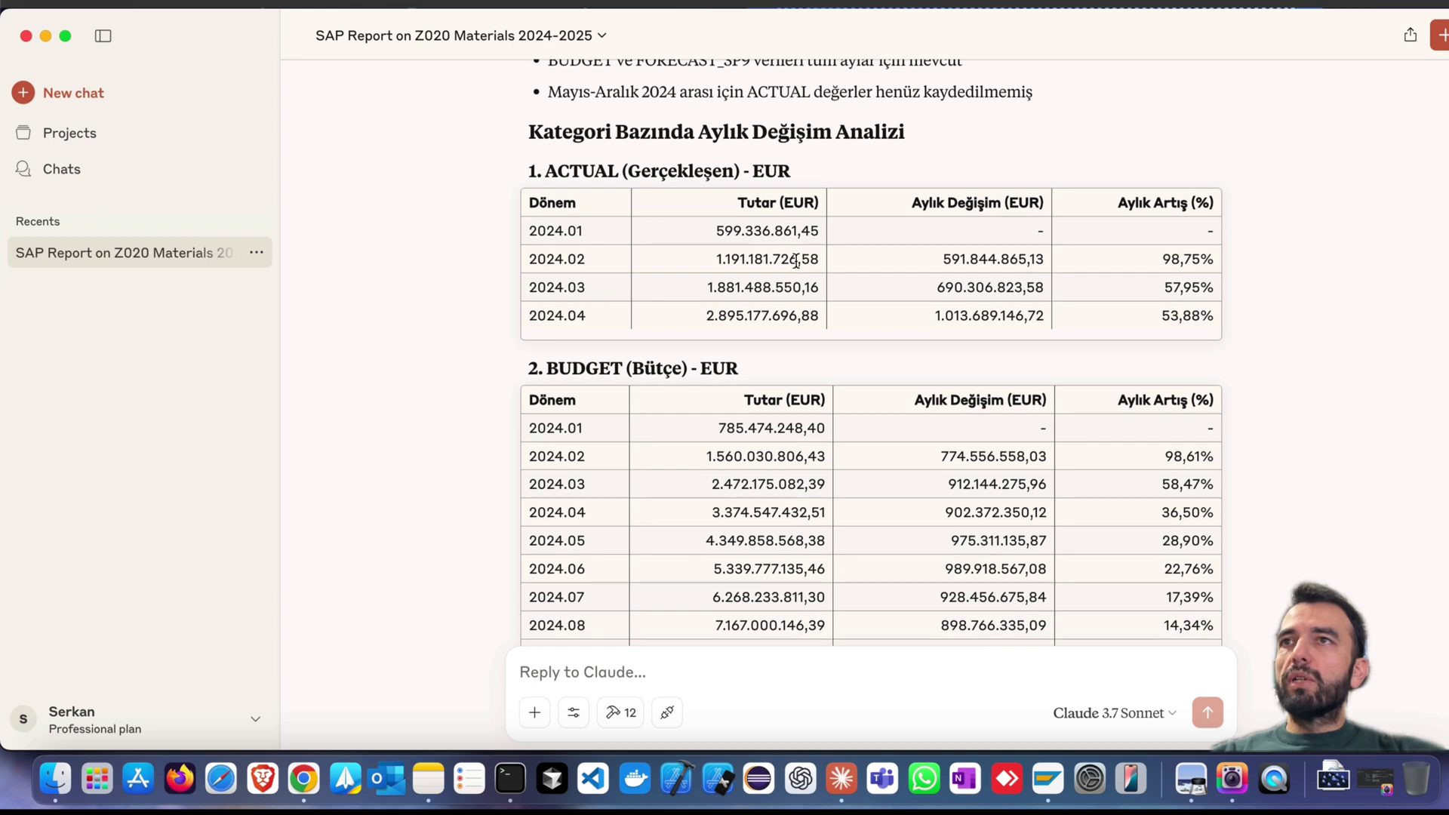
{"action": "scroll", "coordinate": [863, 238], "scroll_direction": "down", "scroll_amount": 4}
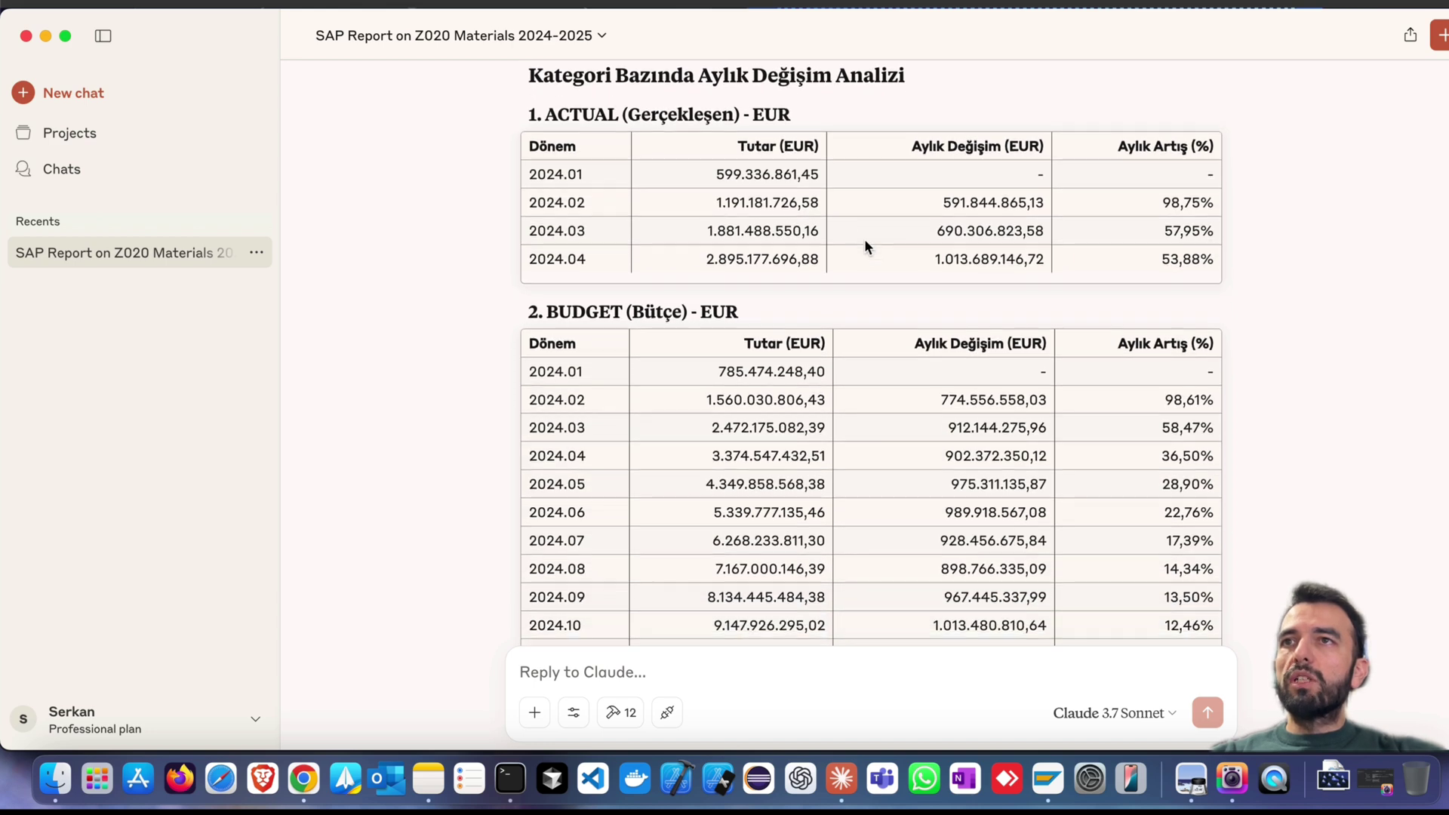
{"action": "scroll", "coordinate": [863, 239], "scroll_direction": "down", "scroll_amount": 3}
{"action": "scroll", "coordinate": [844, 241], "scroll_direction": "up", "scroll_amount": 6}
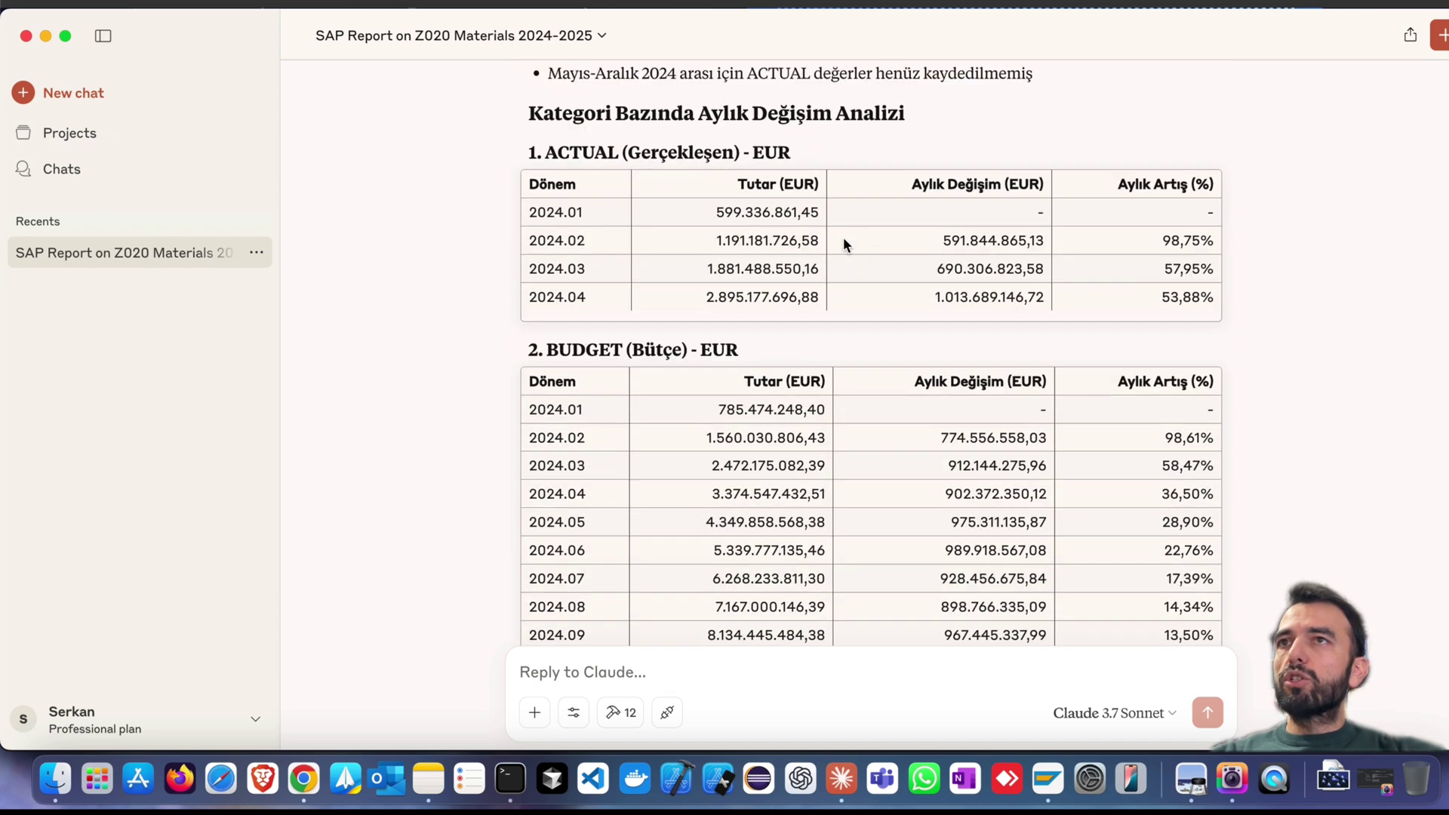
{"action": "scroll", "coordinate": [747, 241], "scroll_direction": "down", "scroll_amount": 6}
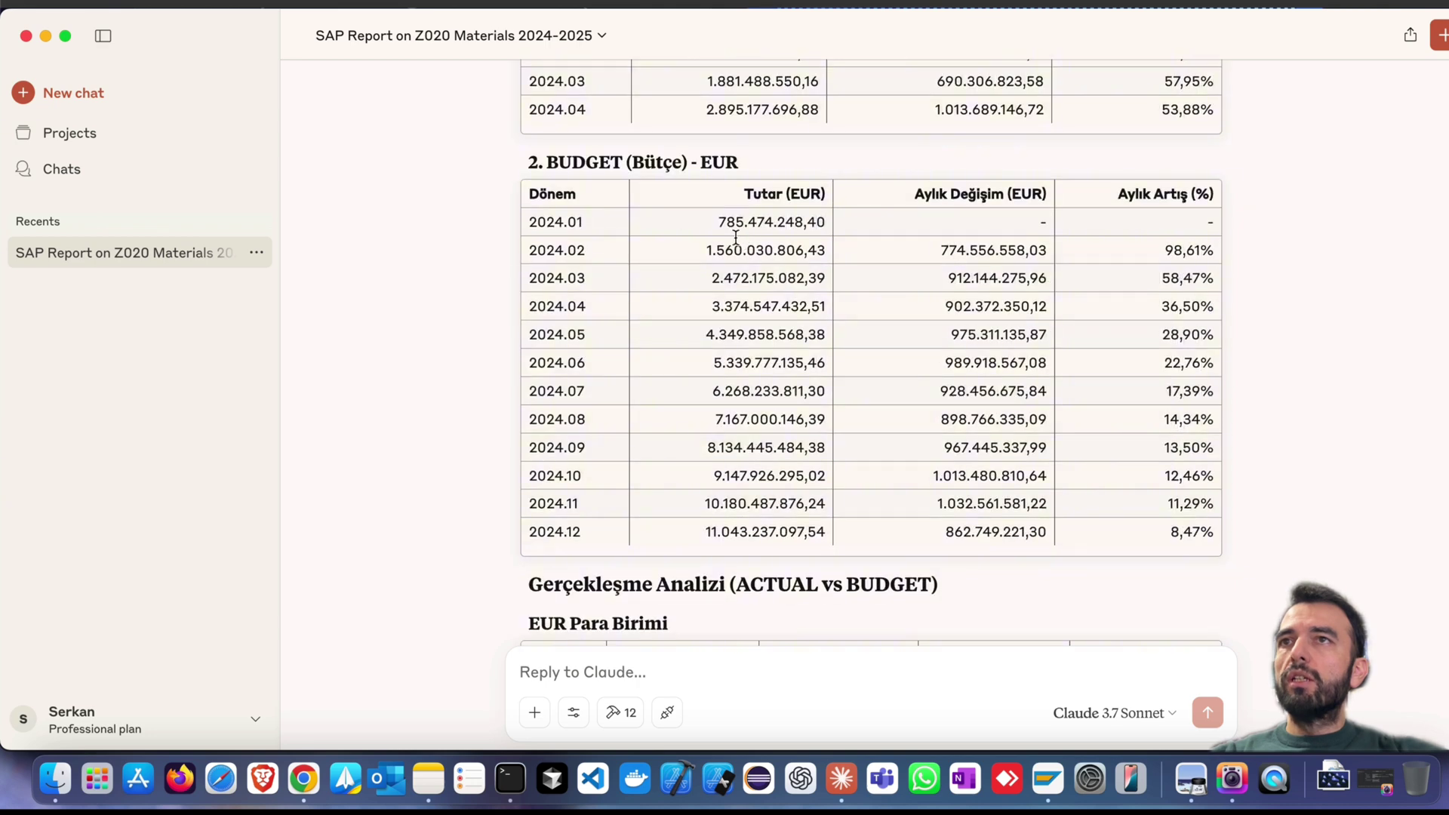
{"action": "scroll", "coordinate": [771, 185], "scroll_direction": "down", "scroll_amount": 10}
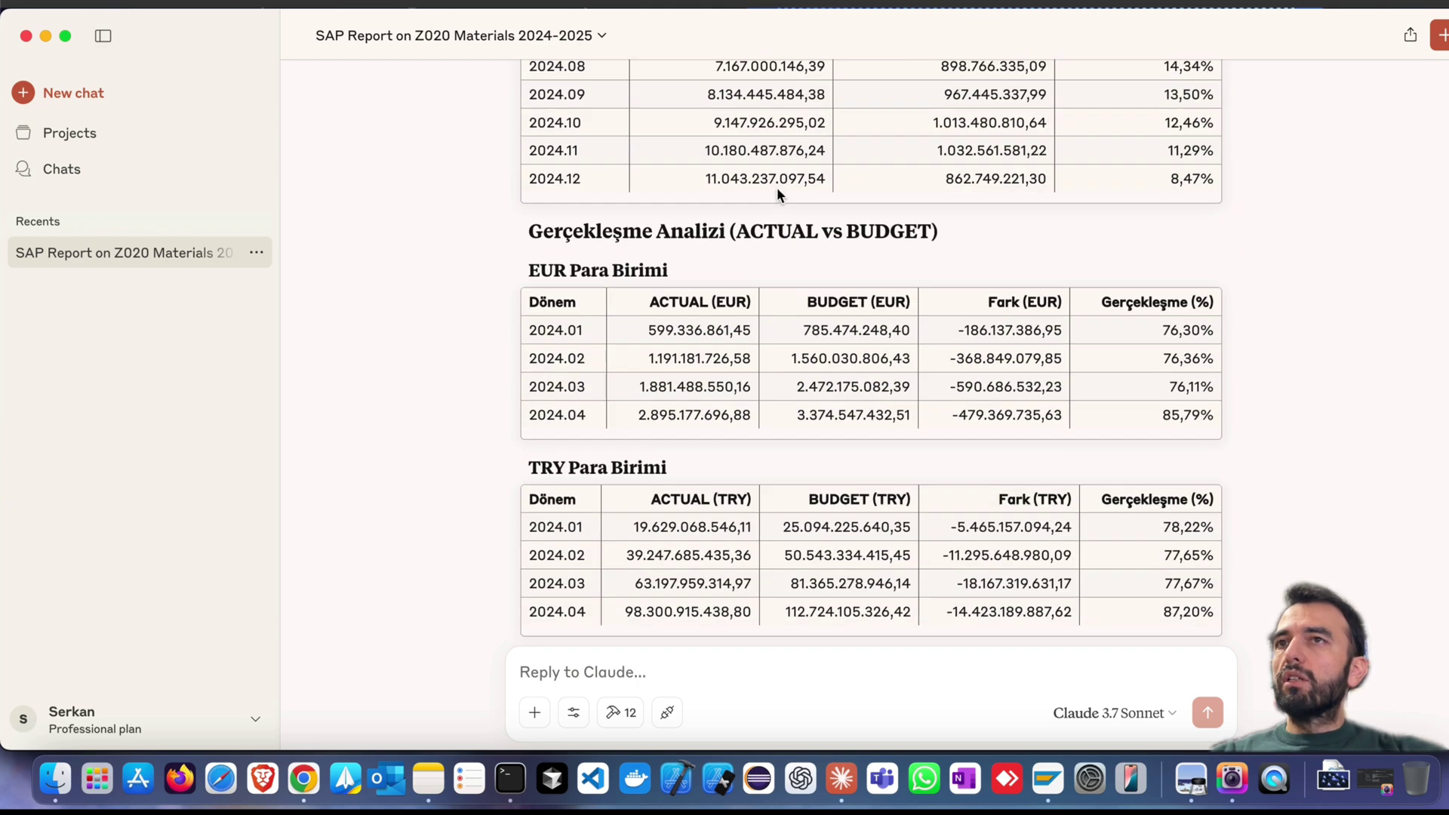
{"action": "scroll", "coordinate": [755, 222], "scroll_direction": "down", "scroll_amount": 9}
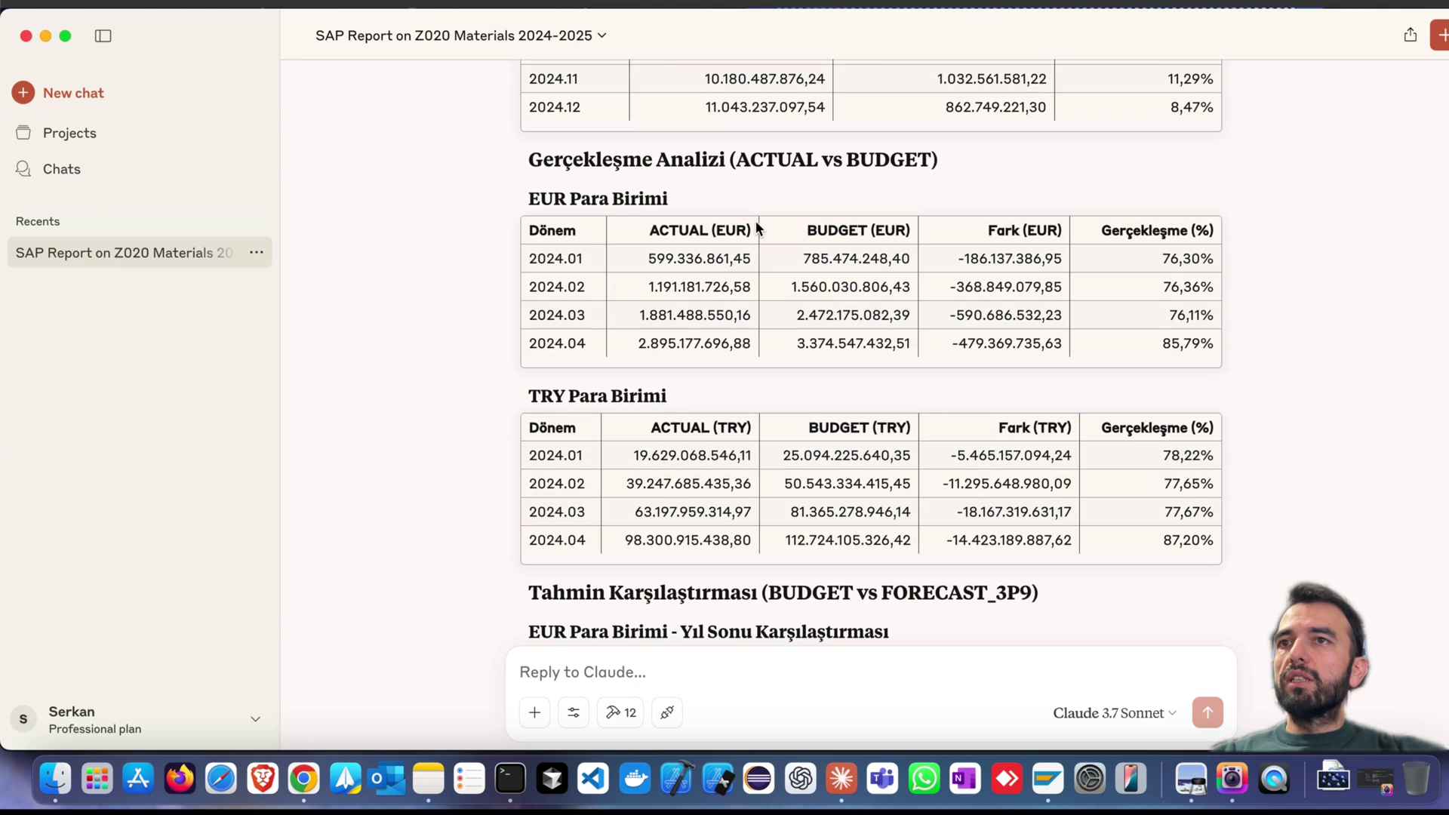
Examine the year-end BUDGET vs FORECAST_3P9 comparison tables in EUR, TRY and USD.
{"action": "scroll", "coordinate": [757, 226], "scroll_direction": "down", "scroll_amount": 12}
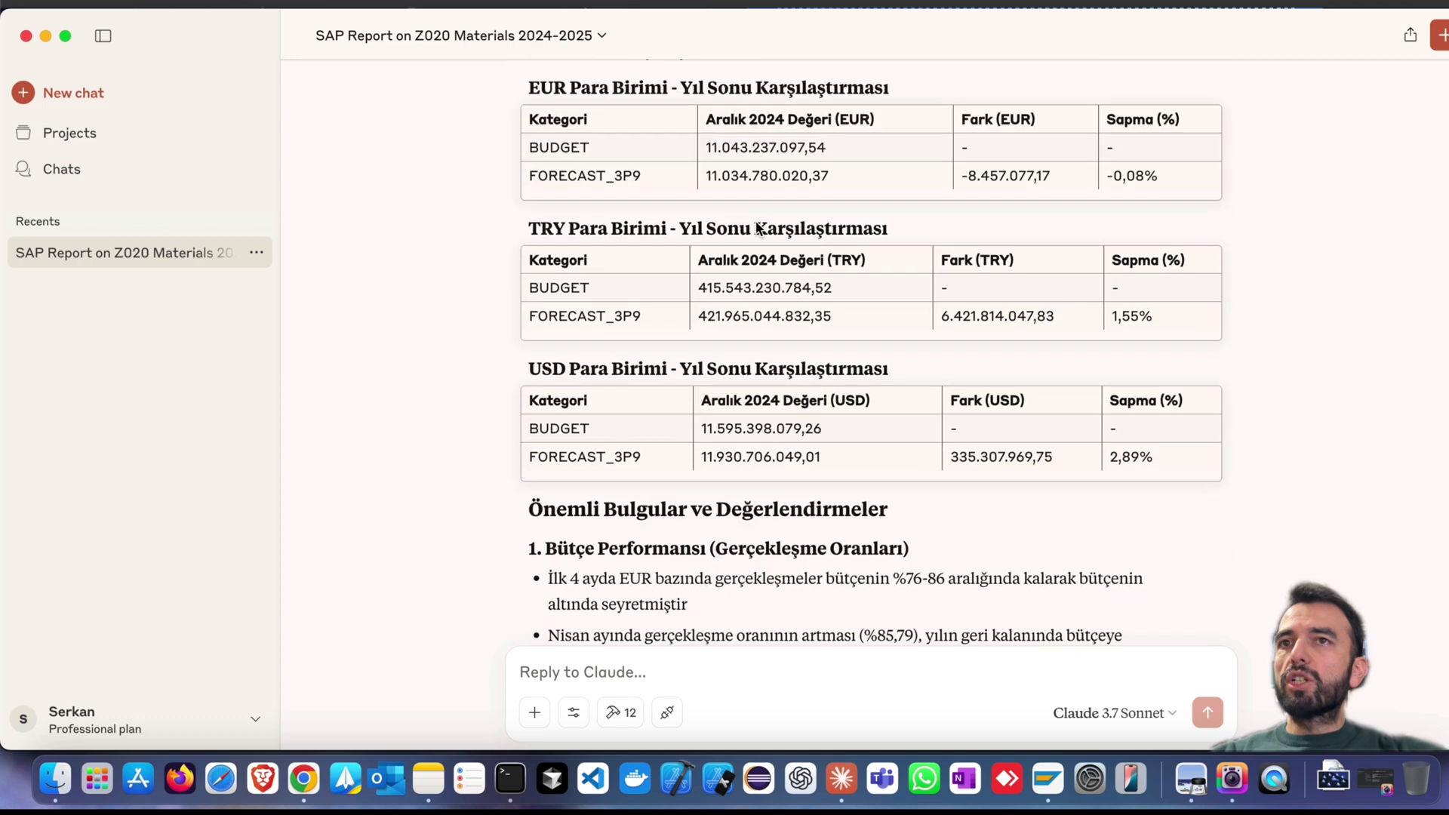
{"action": "scroll", "coordinate": [757, 223], "scroll_direction": "down", "scroll_amount": 5}
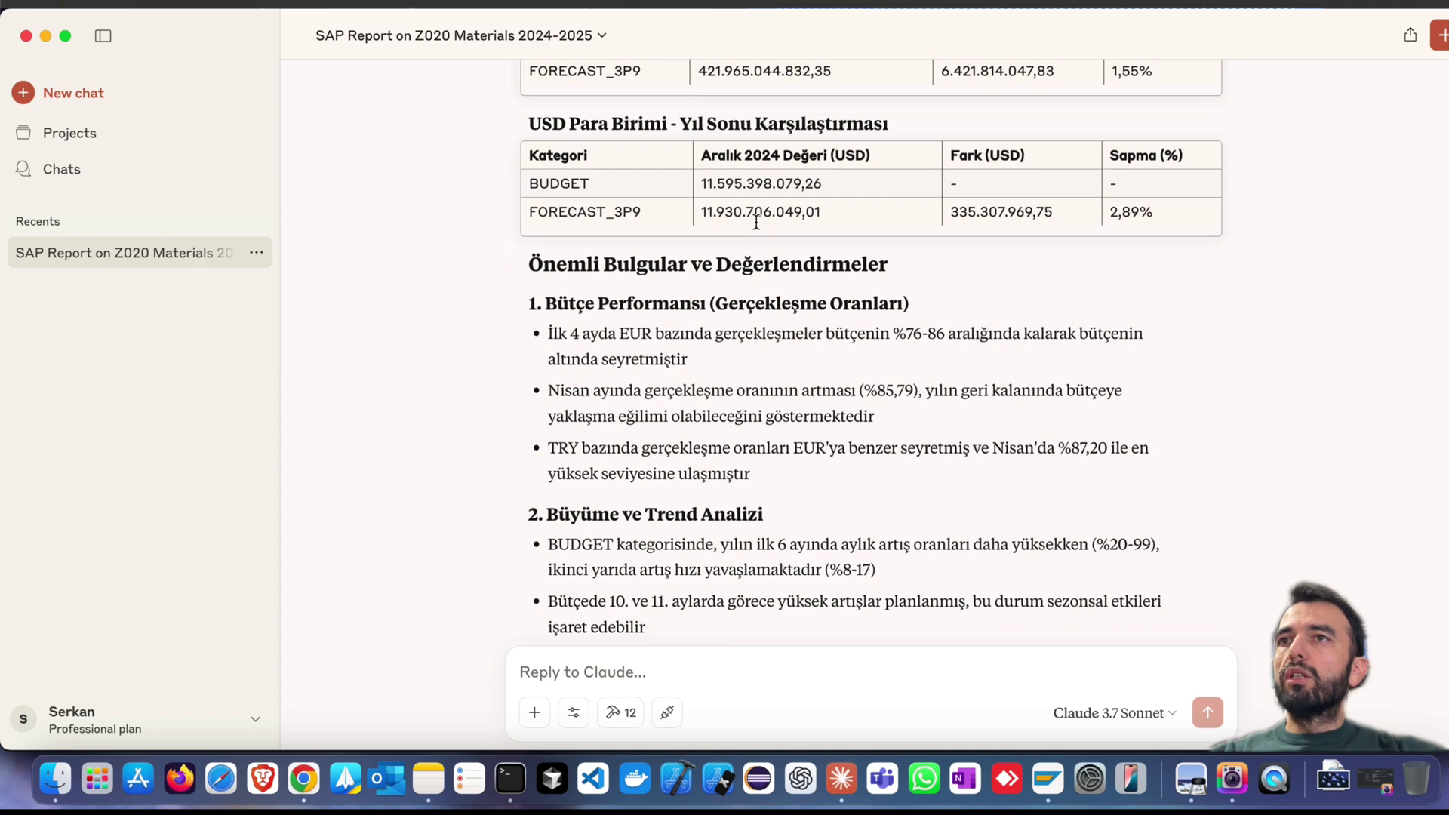
{"action": "scroll", "coordinate": [755, 220], "scroll_direction": "down", "scroll_amount": 2}
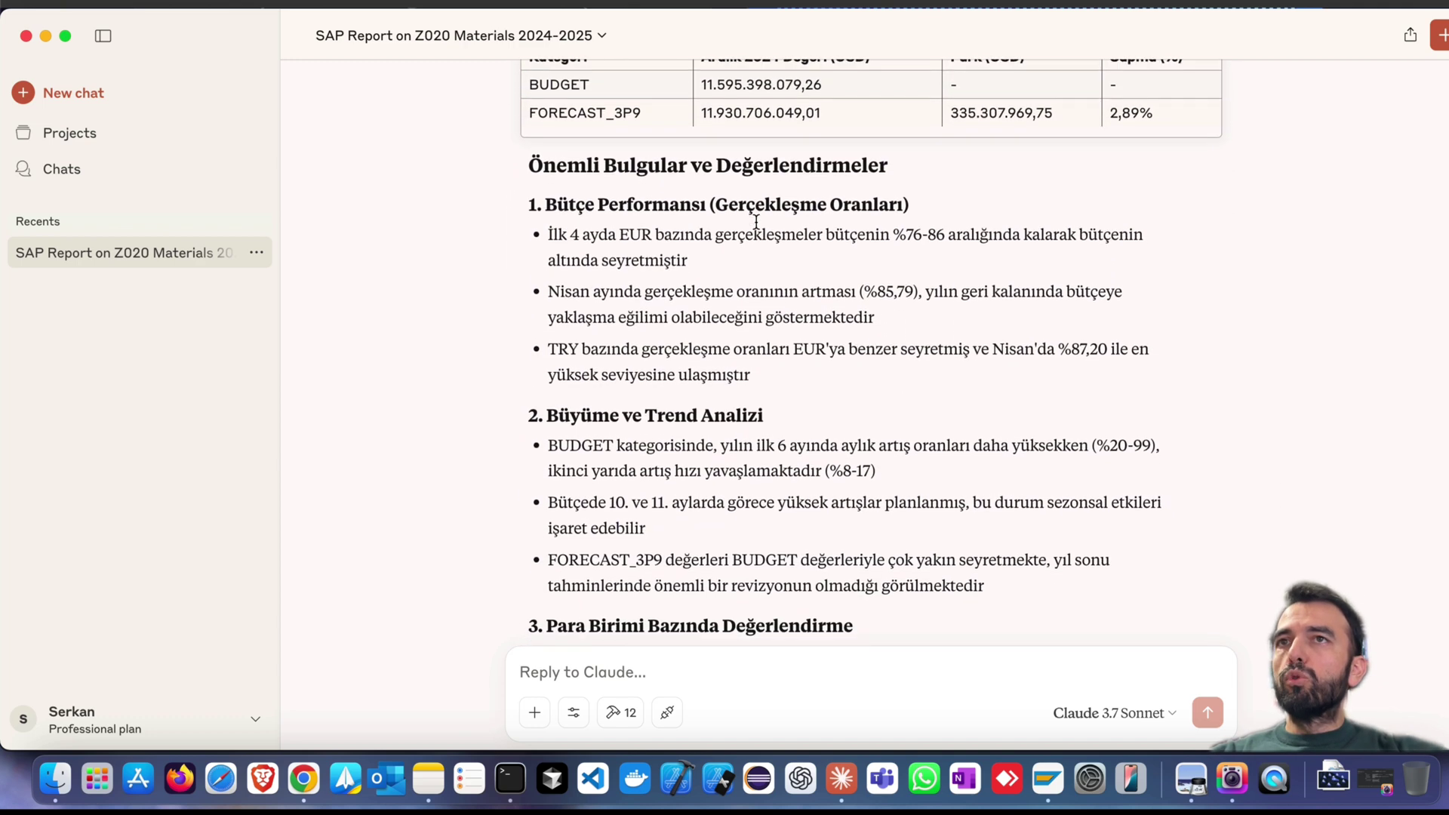
Read the 'Bütçe Performansı (Gerçekleşme Oranları)' findings, highlighting the April realisation and TRY-based statements.
{"action": "scroll", "coordinate": [754, 220], "scroll_direction": "down", "scroll_amount": 1}
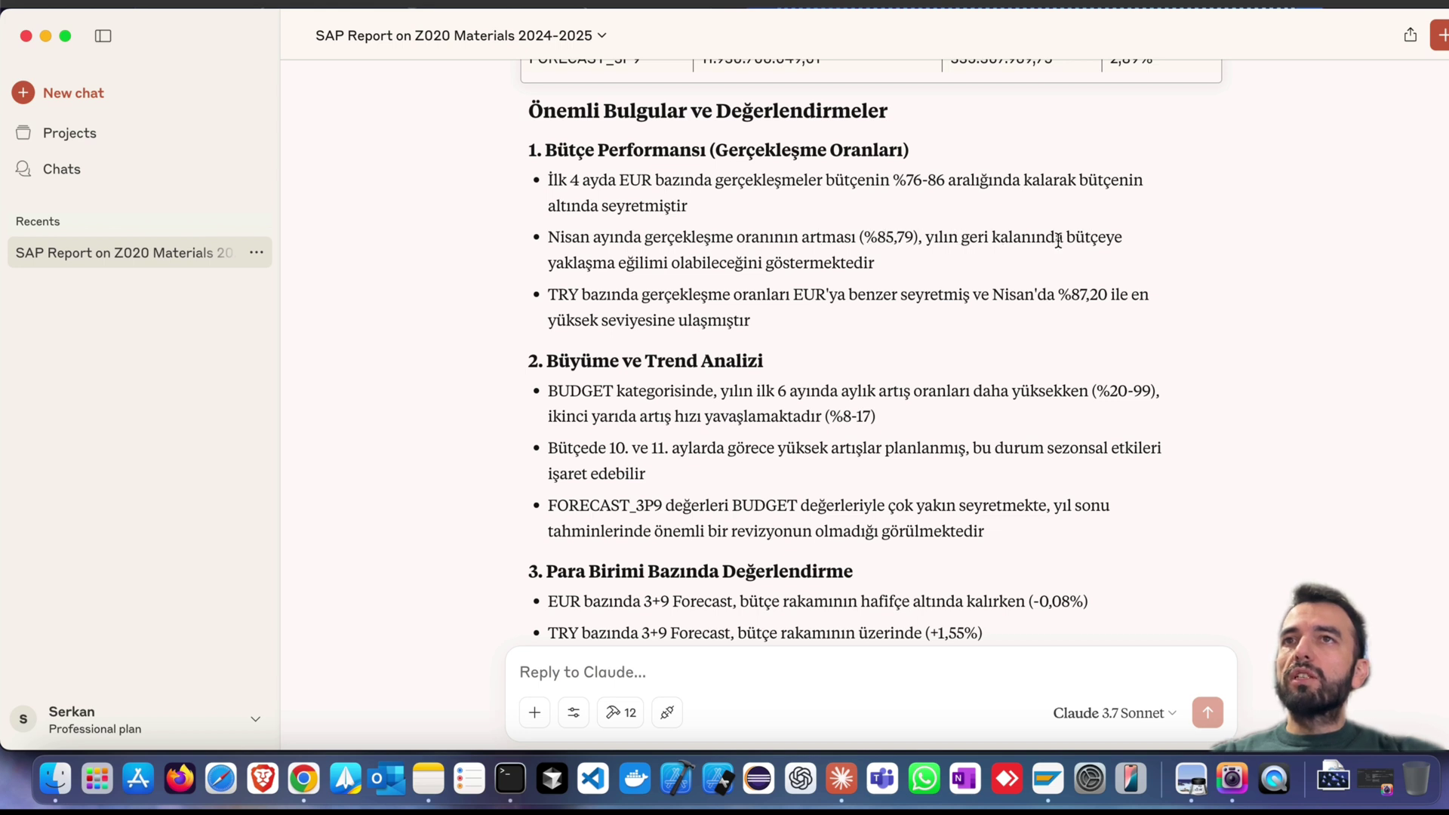
{"action": "left_click_drag", "start_coordinate": [618, 263], "coordinate": [896, 263]}
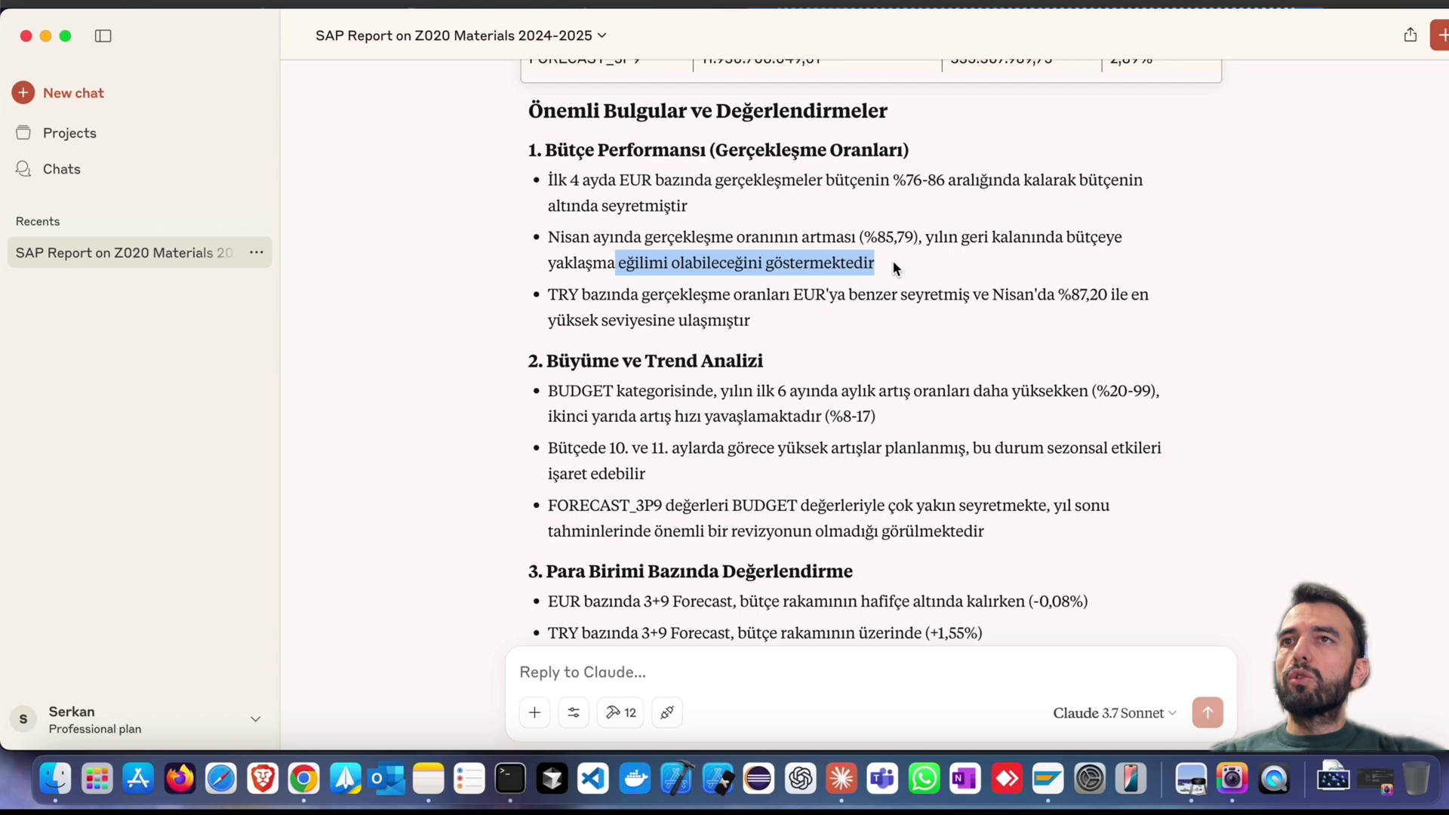
{"action": "left_click", "coordinate": [842, 260]}
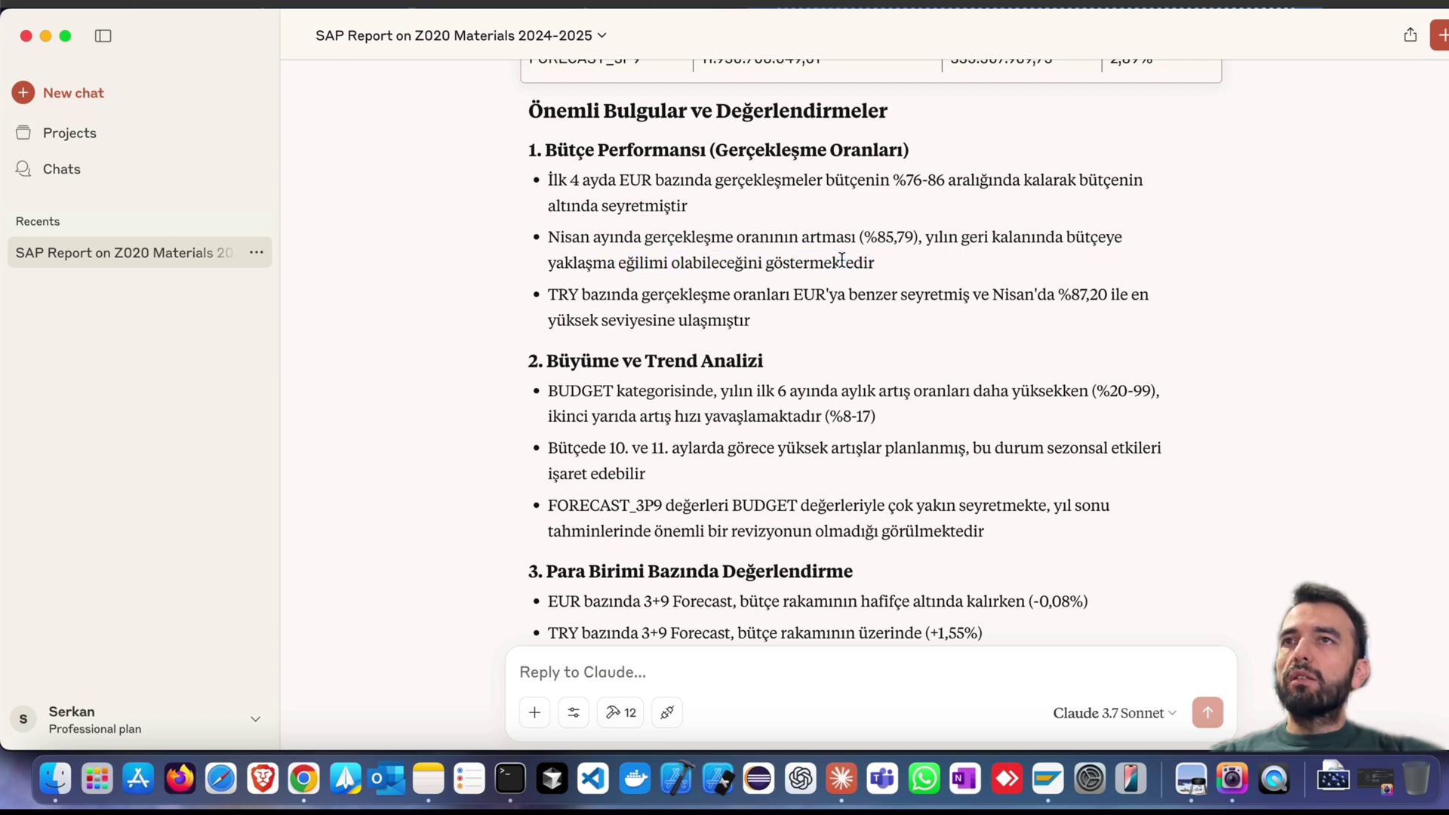
{"action": "left_click_drag", "start_coordinate": [841, 259], "coordinate": [774, 252]}
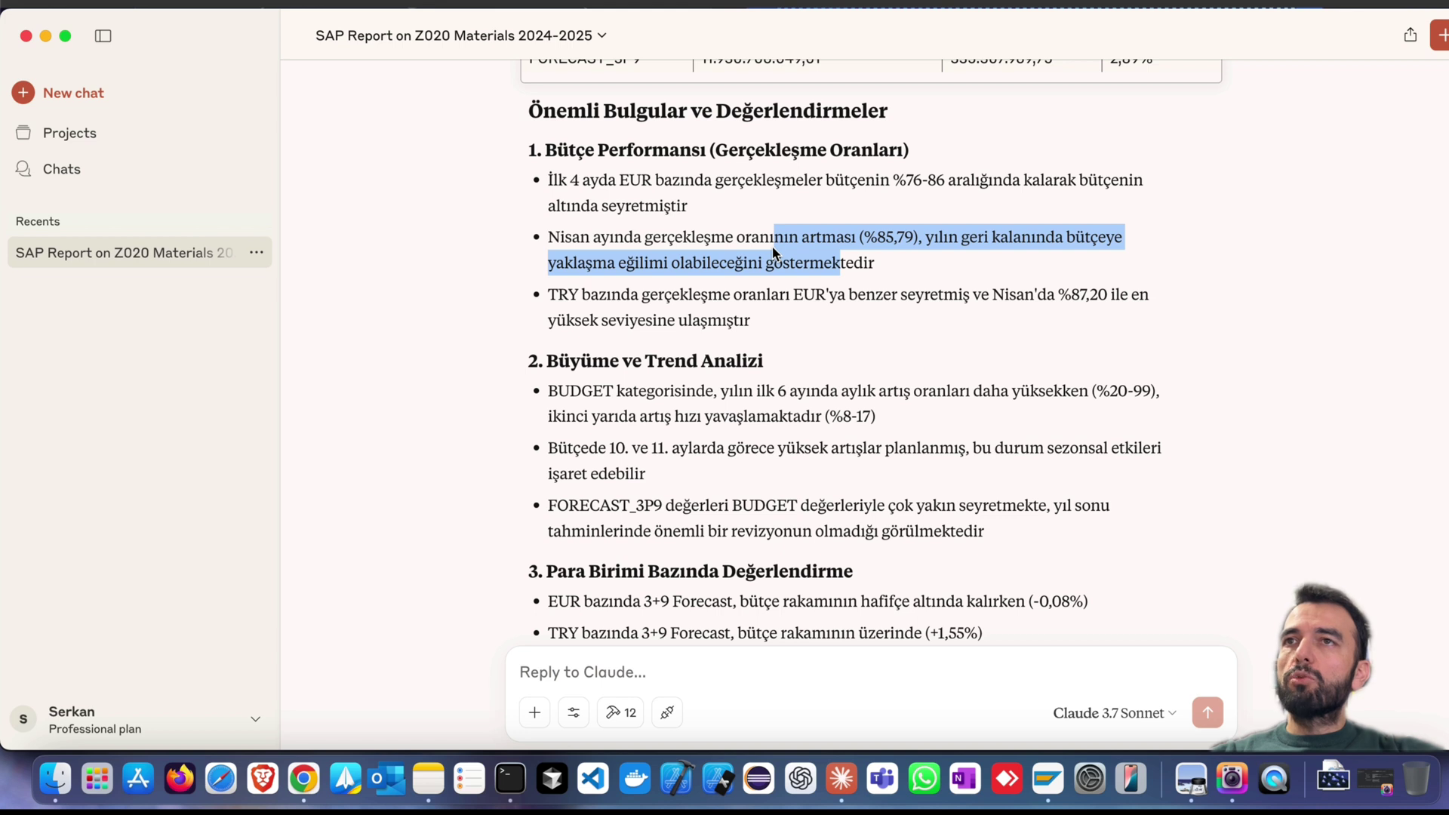
{"action": "scroll", "coordinate": [770, 257], "scroll_direction": "down", "scroll_amount": 1}
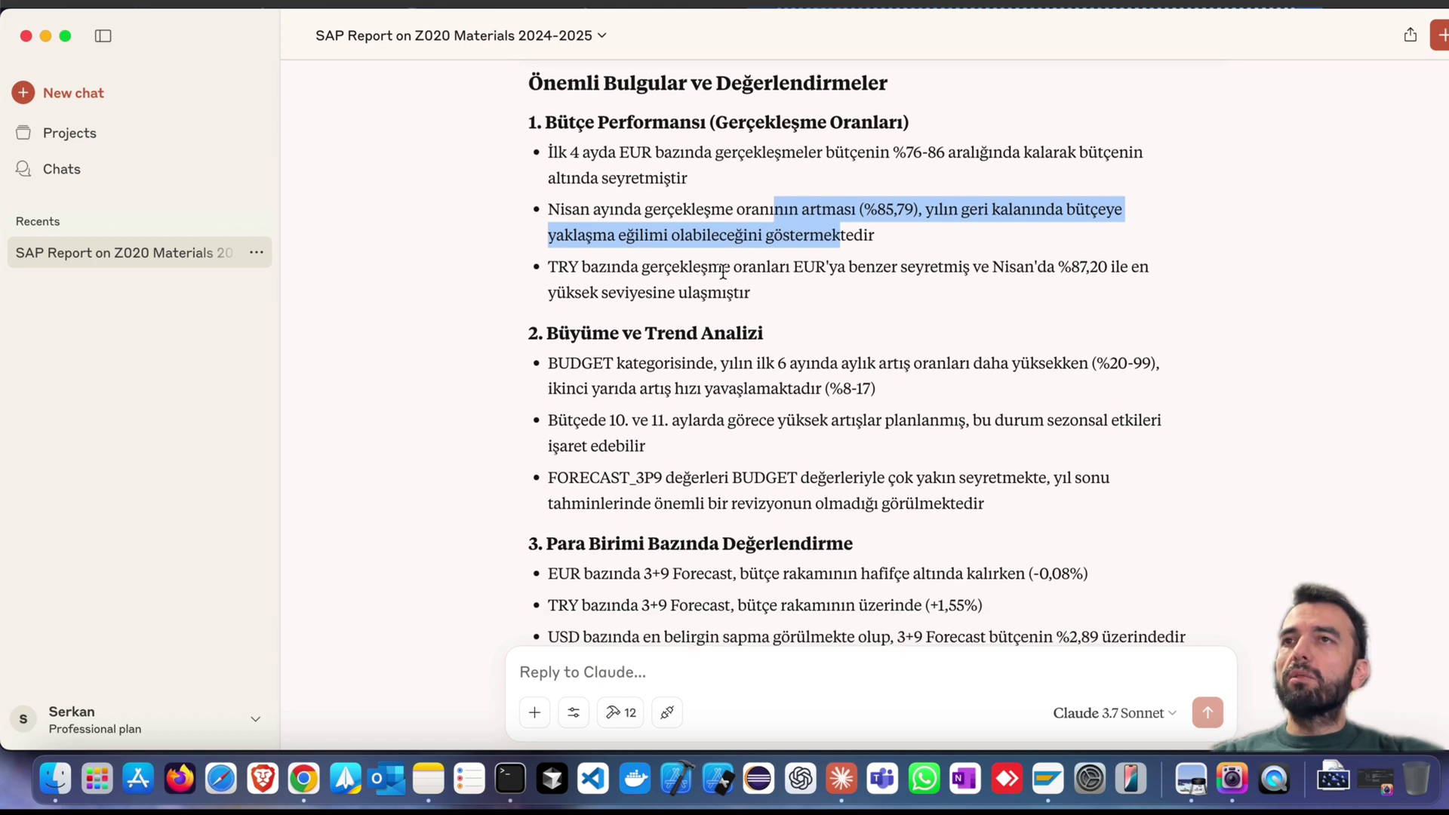
{"action": "scroll", "coordinate": [723, 272], "scroll_direction": "down", "scroll_amount": 1}
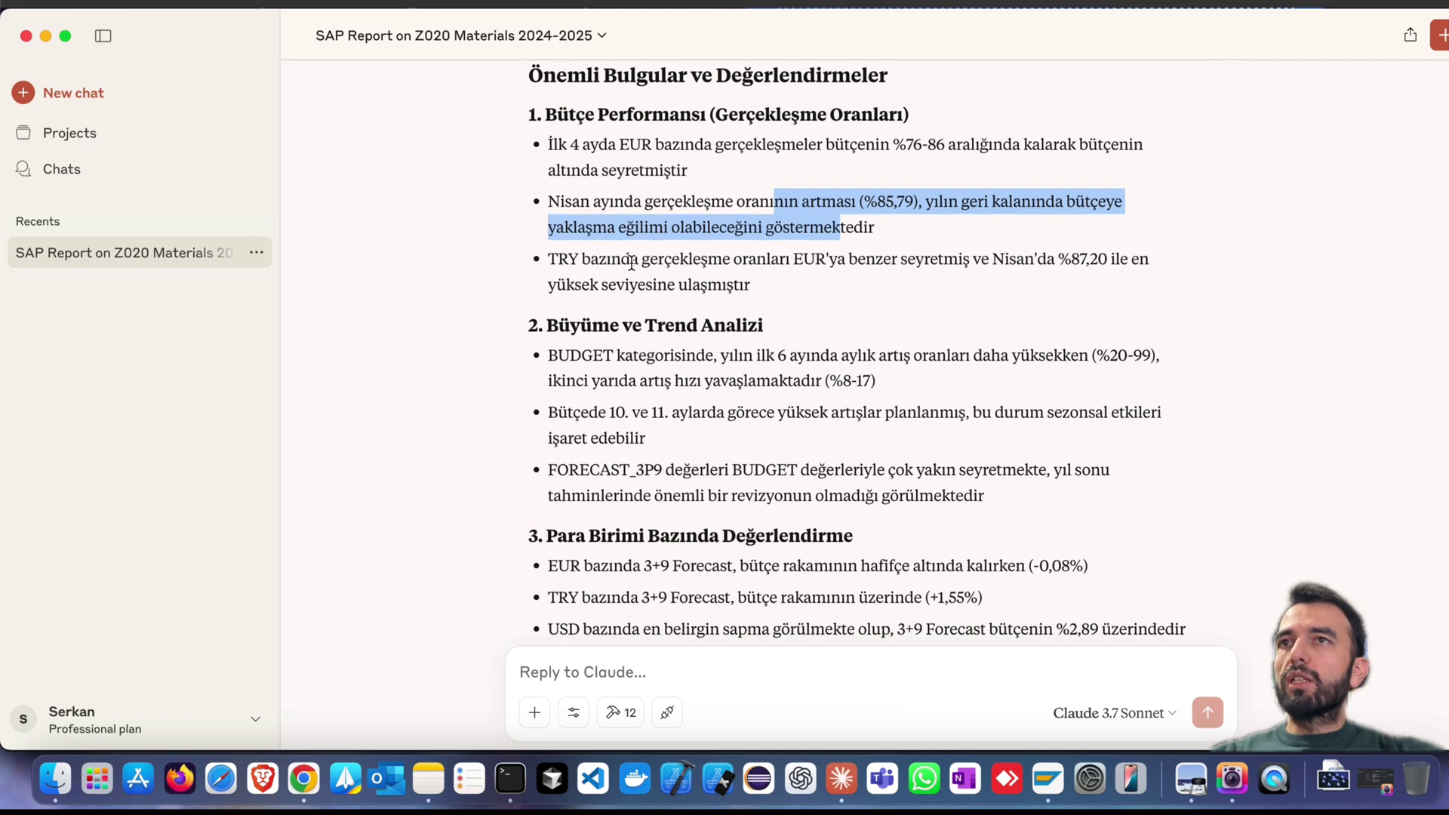
{"action": "triple_click", "coordinate": [631, 260]}
{"action": "scroll", "coordinate": [818, 236], "scroll_direction": "down", "scroll_amount": 3}
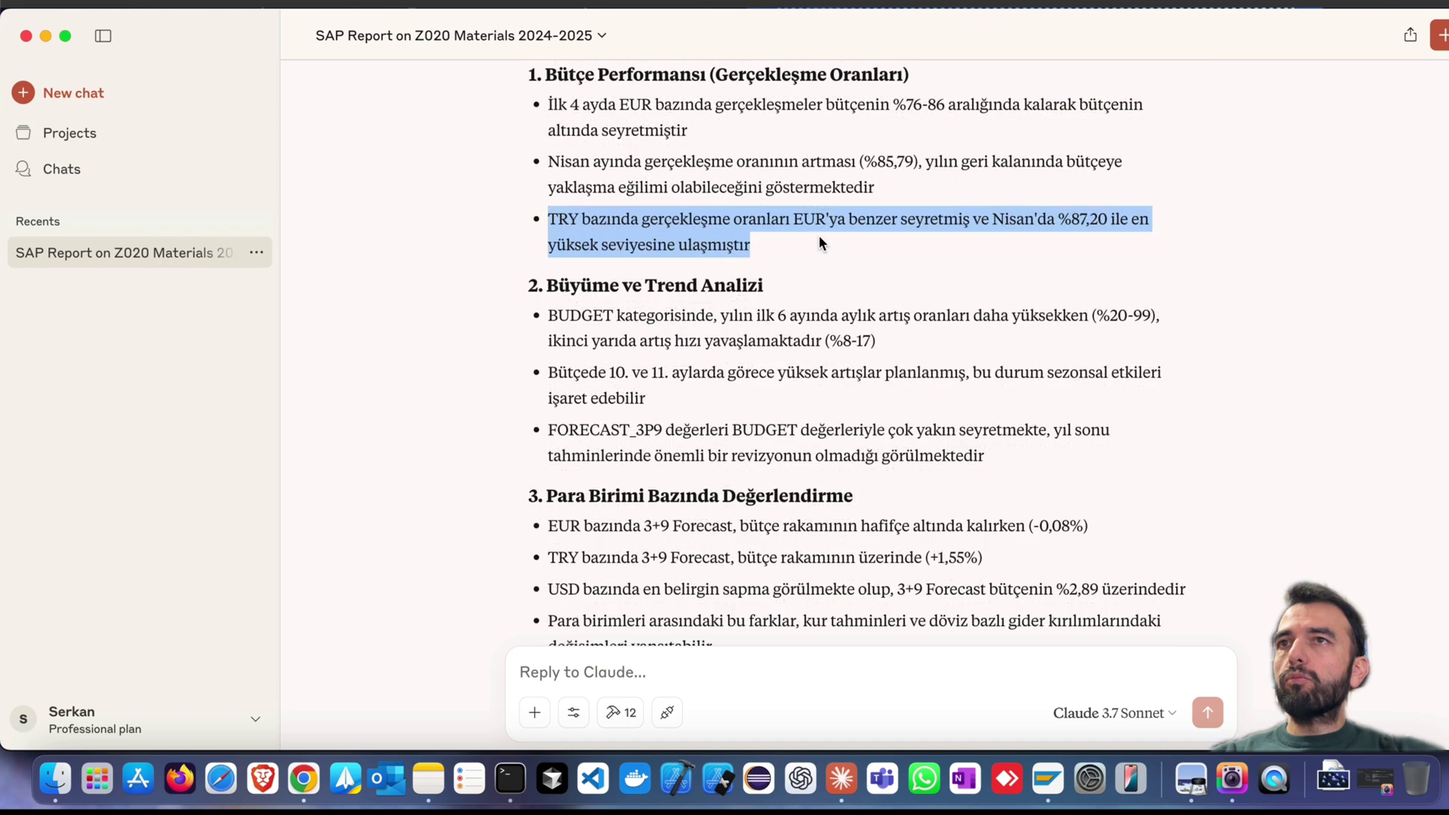
Read the 'Büyüme ve Trend Analizi' and 'Para Birimi Bazında Değerlendirme' findings, highlighting the statement on months 10 and 11.
{"action": "scroll", "coordinate": [819, 240], "scroll_direction": "down", "scroll_amount": 2}
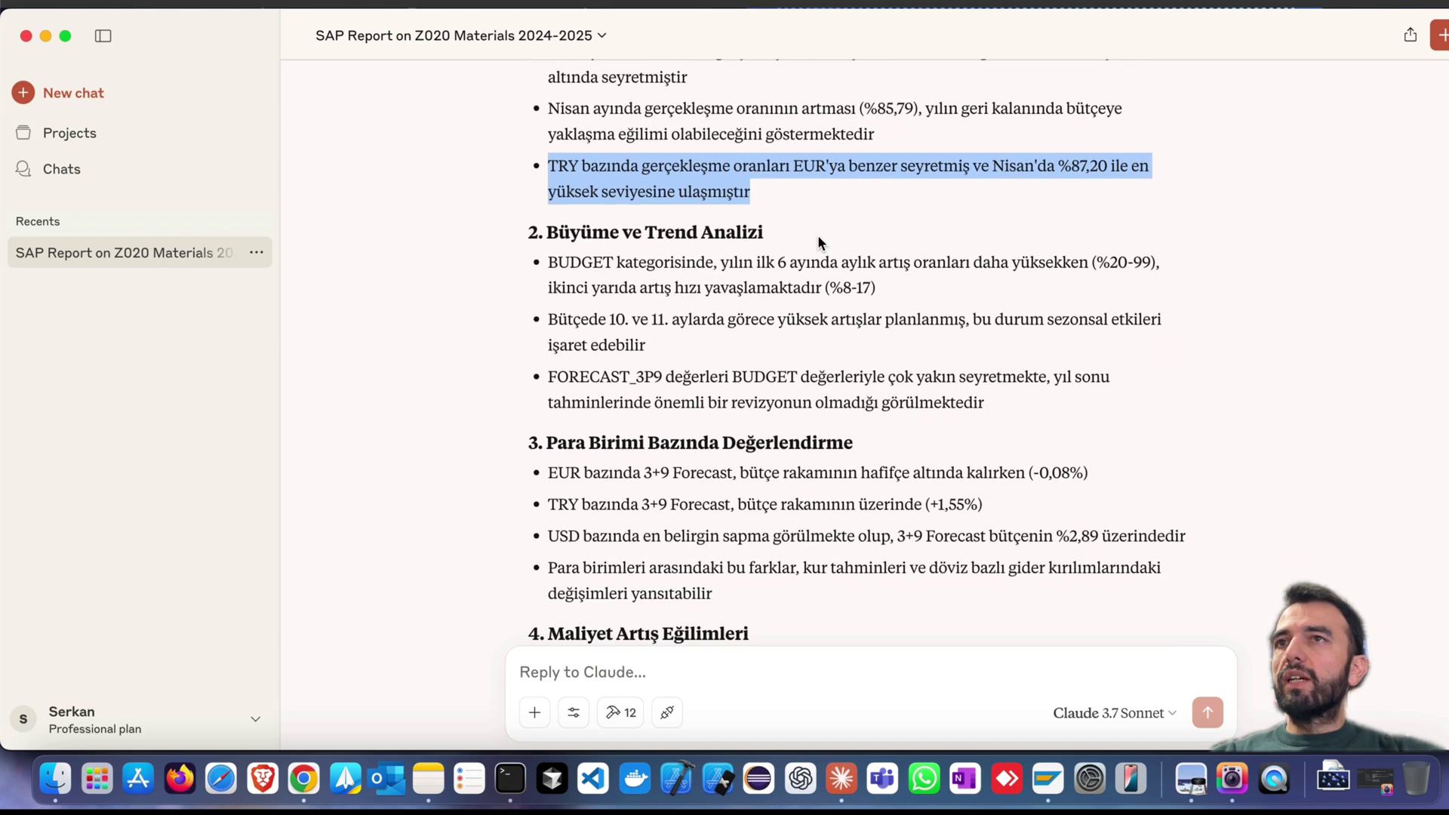
{"action": "scroll", "coordinate": [820, 240], "scroll_direction": "down", "scroll_amount": 1}
{"action": "scroll", "coordinate": [819, 242], "scroll_direction": "down", "scroll_amount": 1}
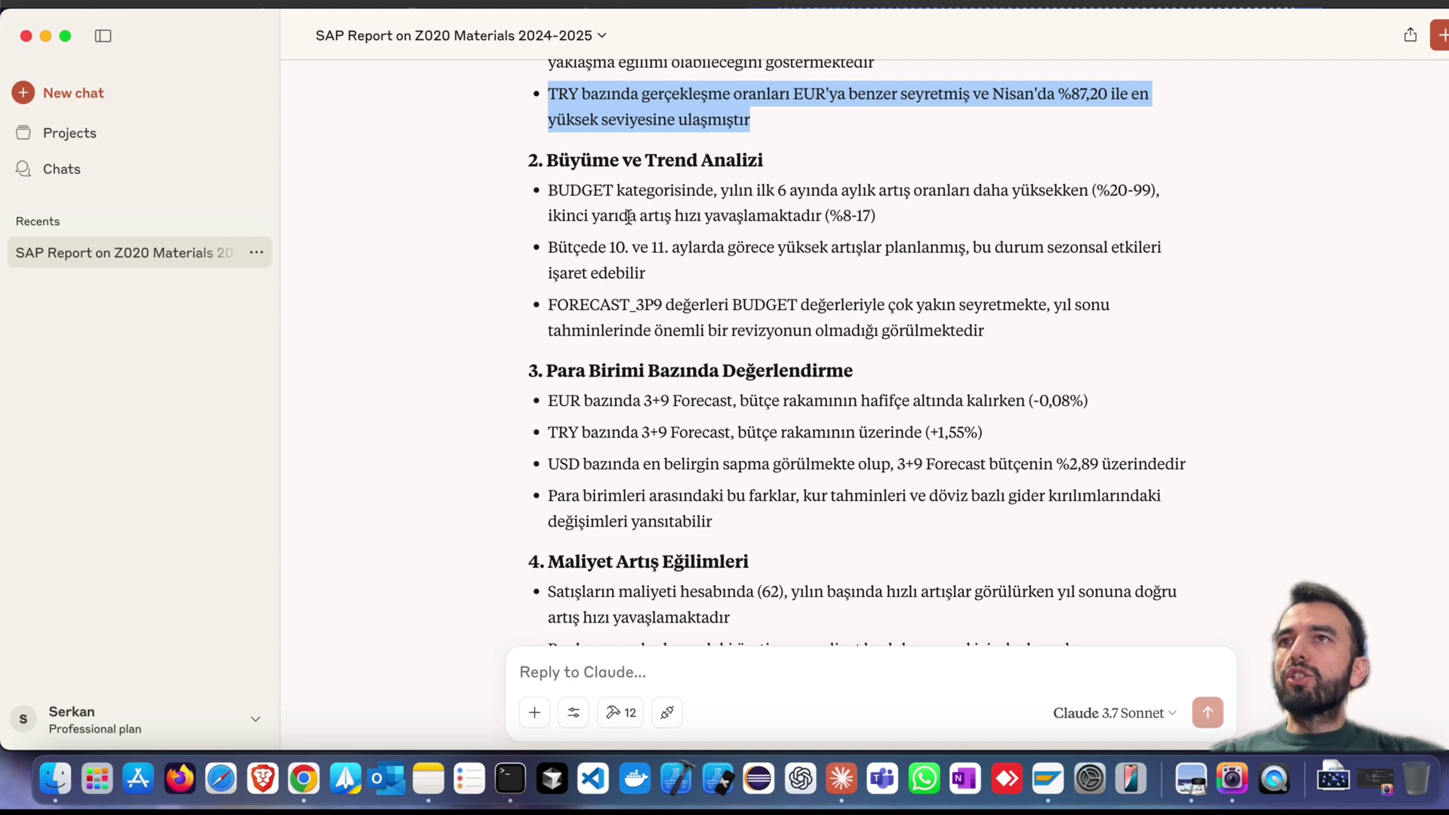
{"action": "left_click_drag", "start_coordinate": [592, 219], "coordinate": [1029, 266]}
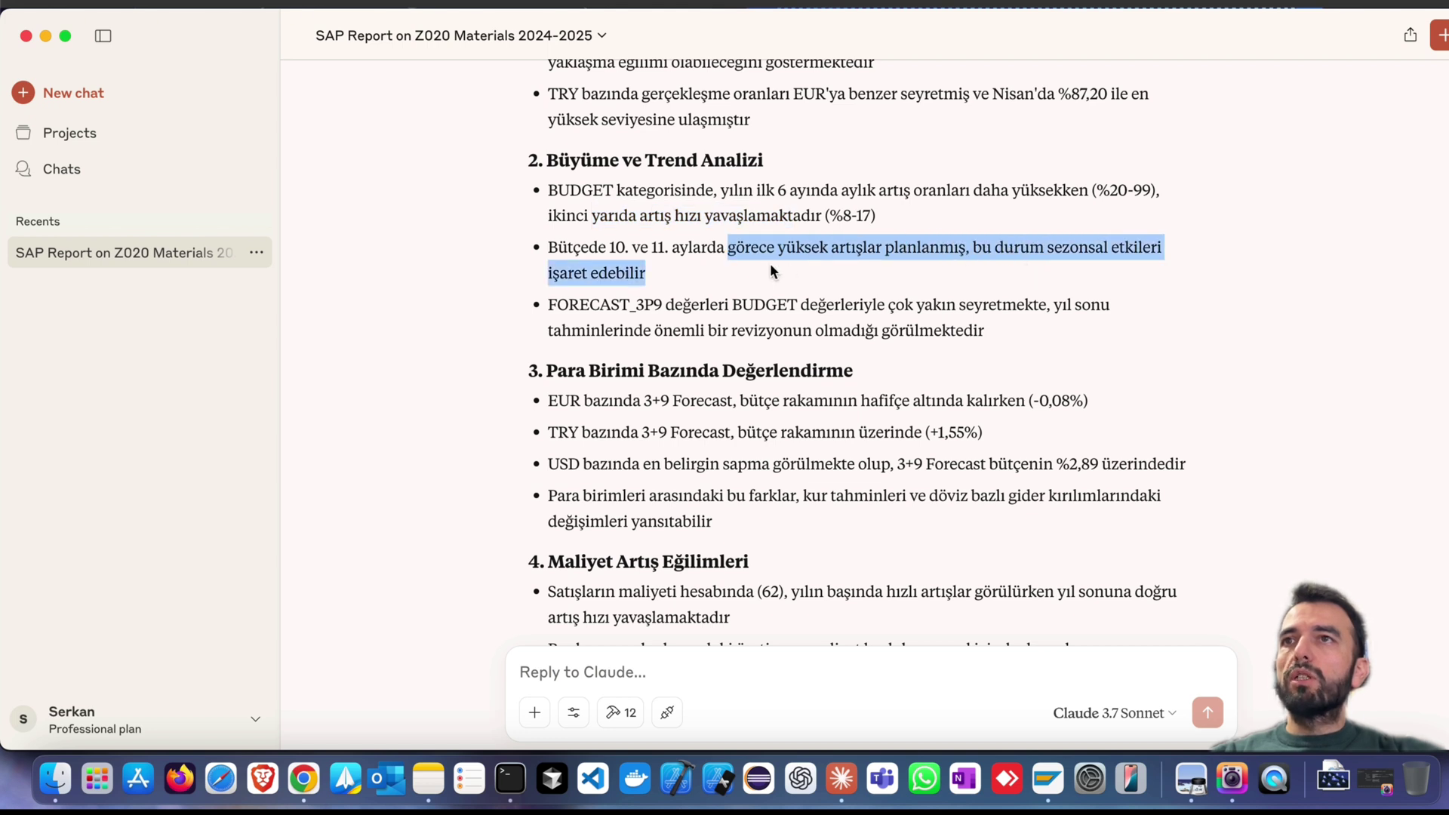
{"action": "scroll", "coordinate": [768, 264], "scroll_direction": "down", "scroll_amount": 2}
{"action": "scroll", "coordinate": [770, 264], "scroll_direction": "down", "scroll_amount": 4}
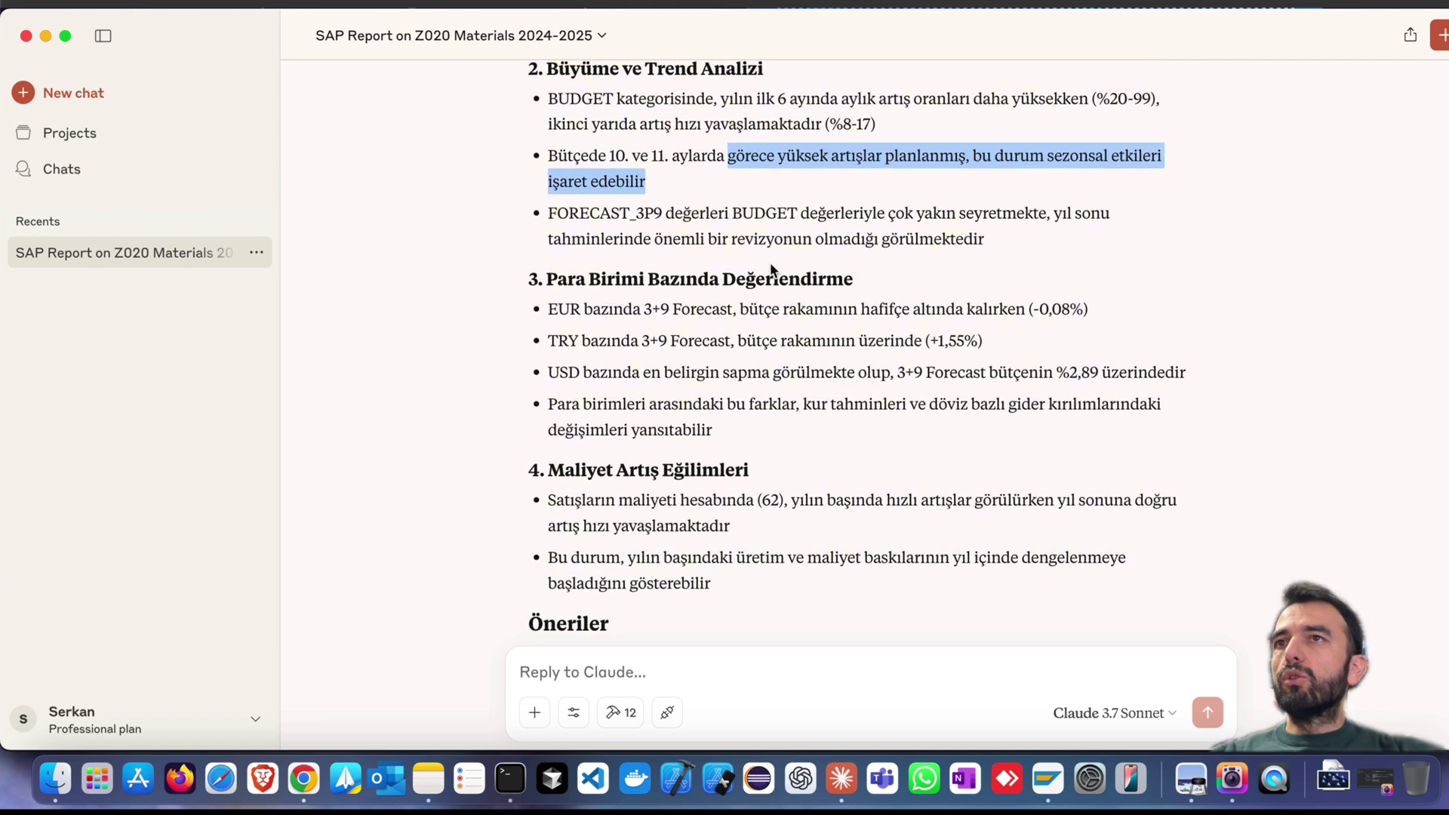
{"action": "scroll", "coordinate": [772, 269], "scroll_direction": "down", "scroll_amount": 1}
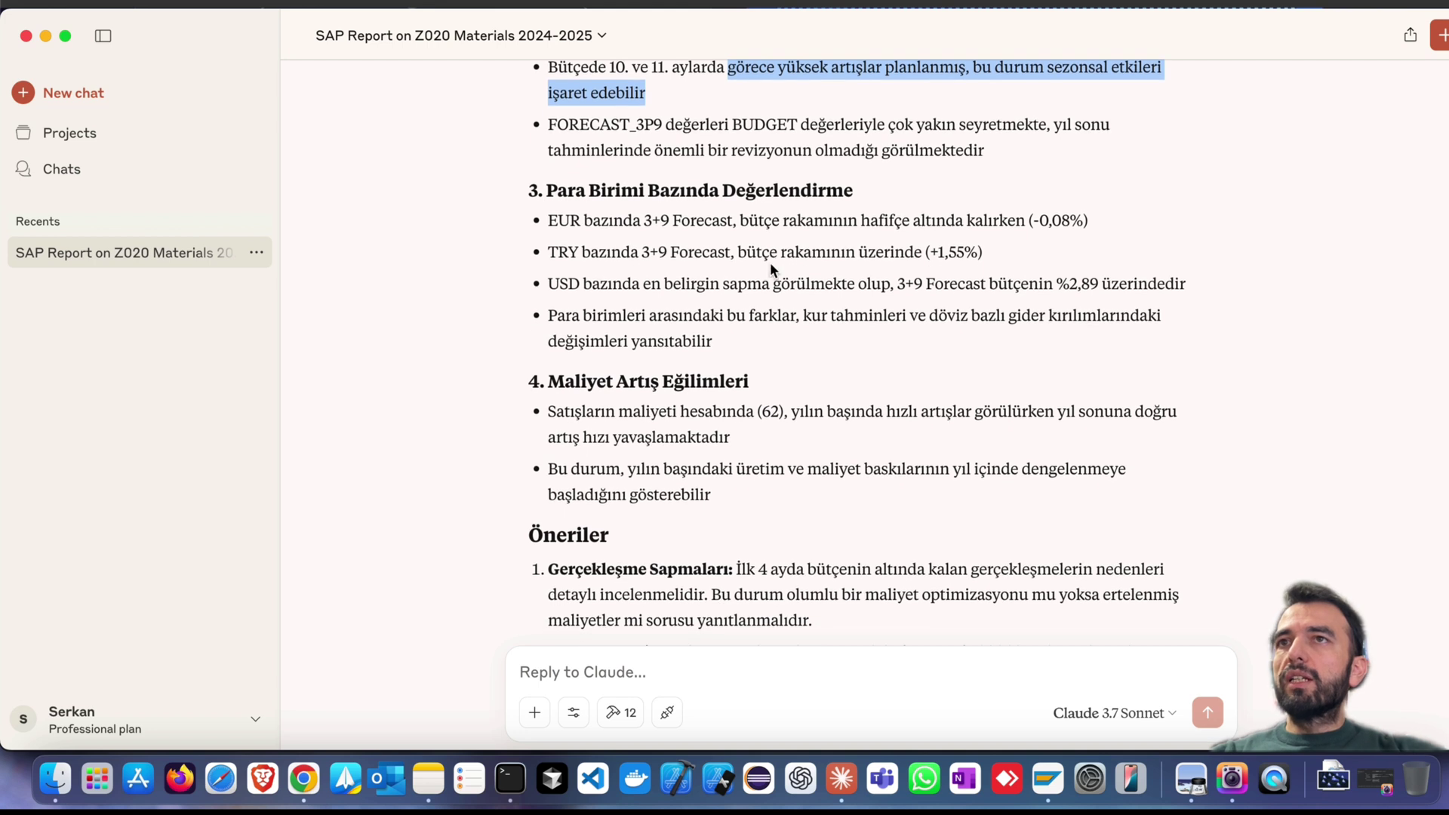
{"action": "scroll", "coordinate": [769, 264], "scroll_direction": "down", "scroll_amount": 4}
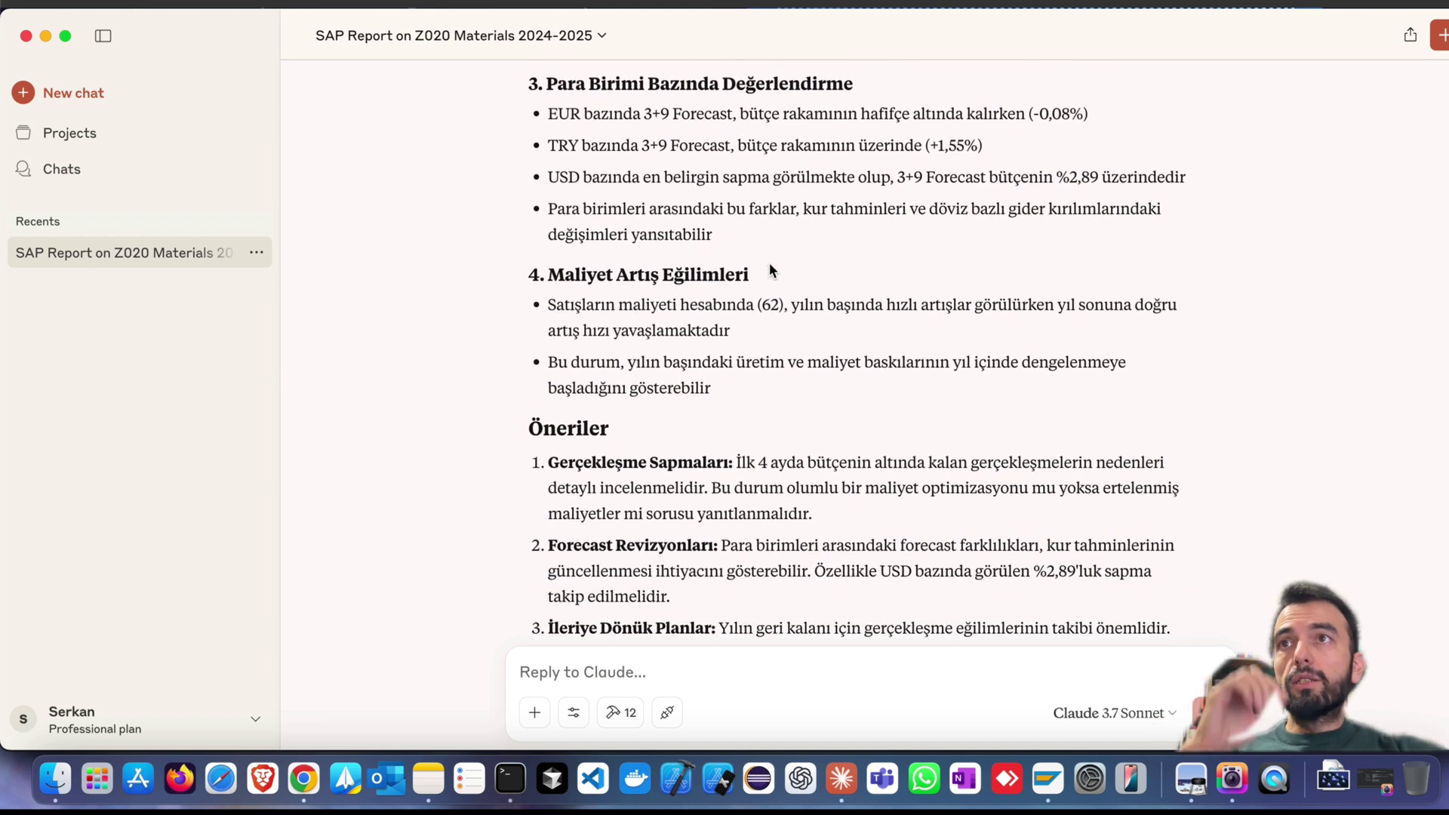
Read the 'Maliyet Artış Eğilimleri' findings, highlighting their statements, and review the recommendations under 'Öneriler' through the report's end.
{"action": "scroll", "coordinate": [770, 269], "scroll_direction": "down", "scroll_amount": 1}
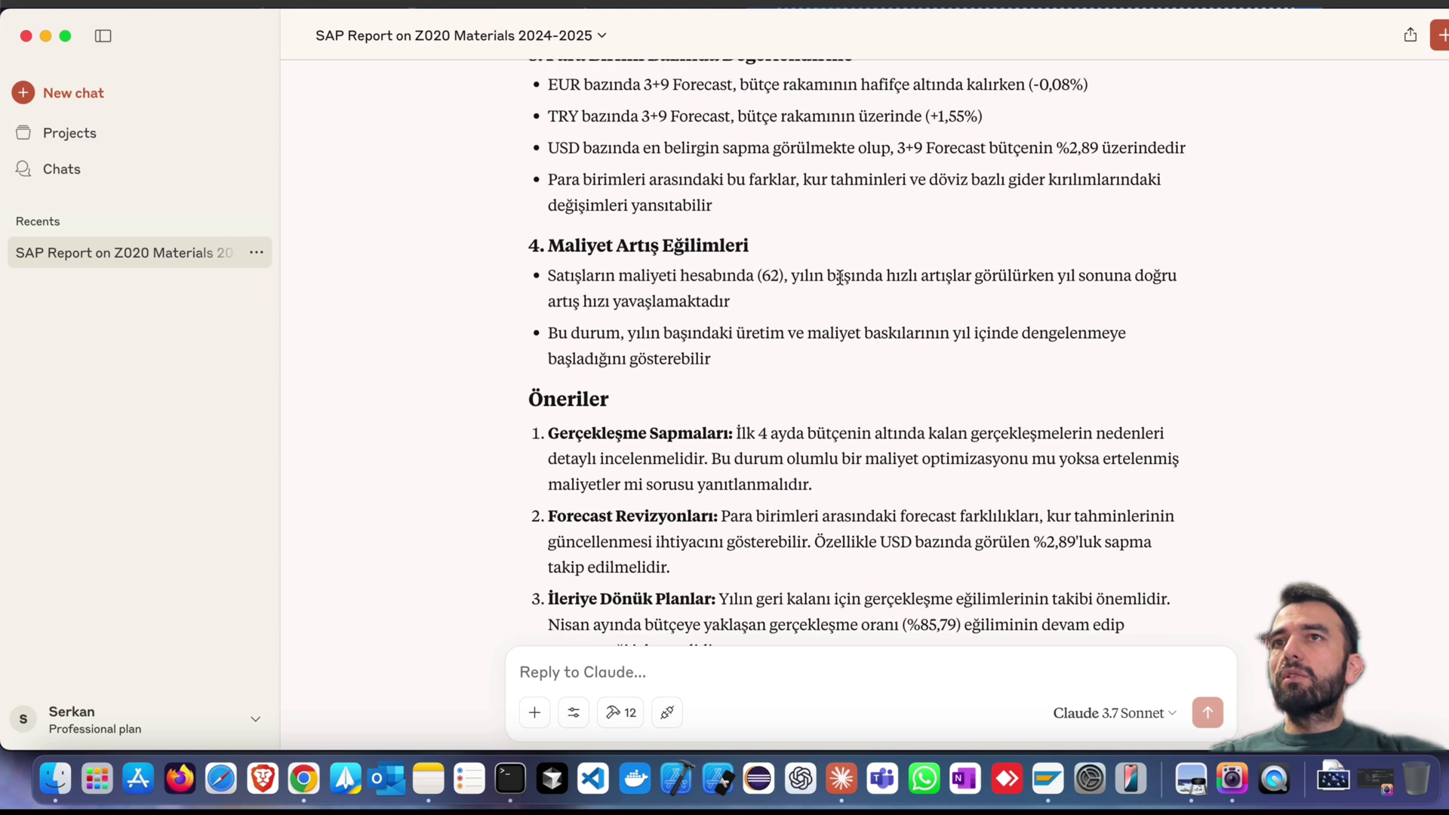
{"action": "left_click_drag", "start_coordinate": [840, 276], "coordinate": [844, 302]}
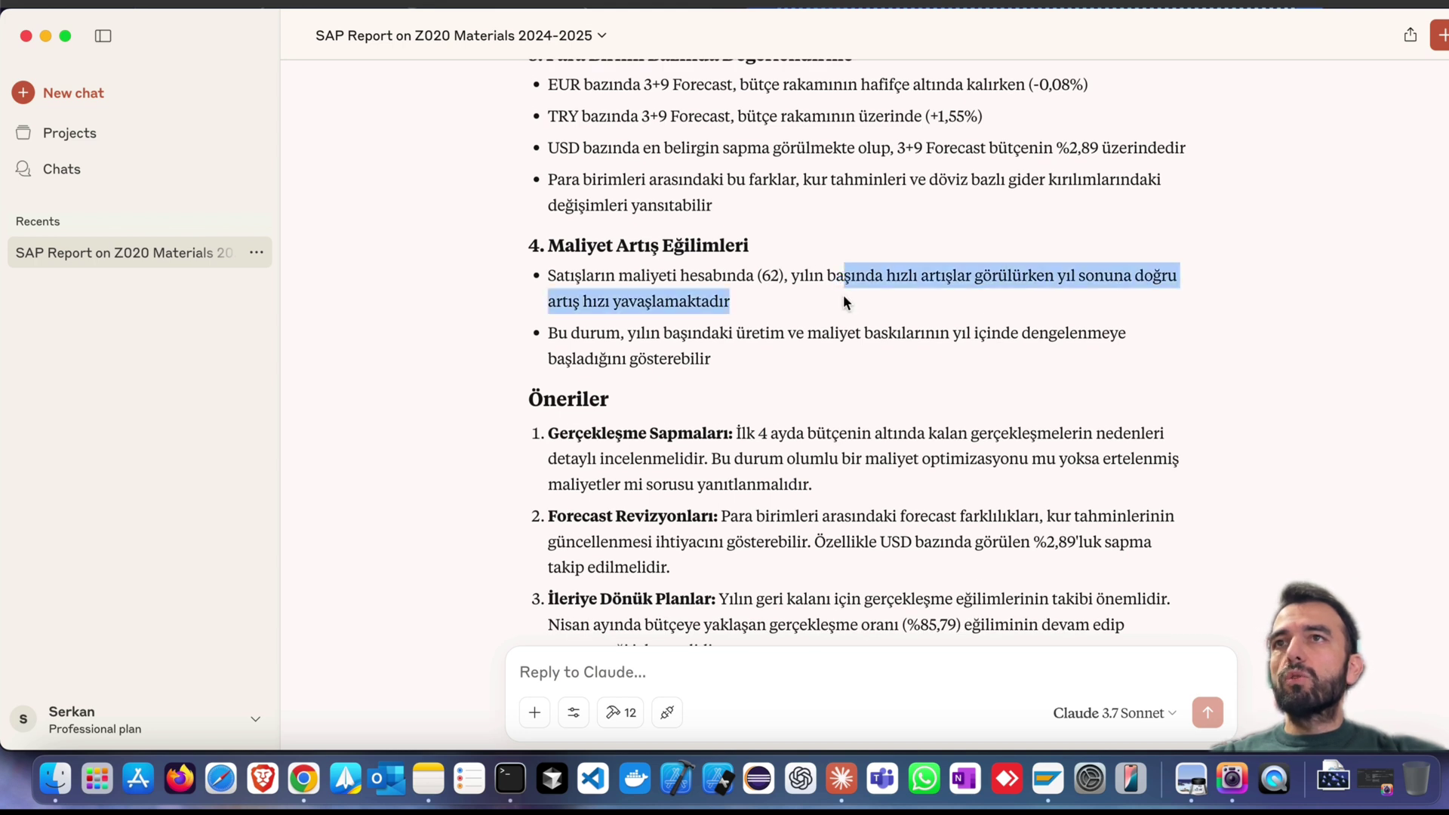
{"action": "scroll", "coordinate": [823, 290], "scroll_direction": "down", "scroll_amount": 1}
{"action": "left_click_drag", "start_coordinate": [618, 317], "coordinate": [1099, 334]}
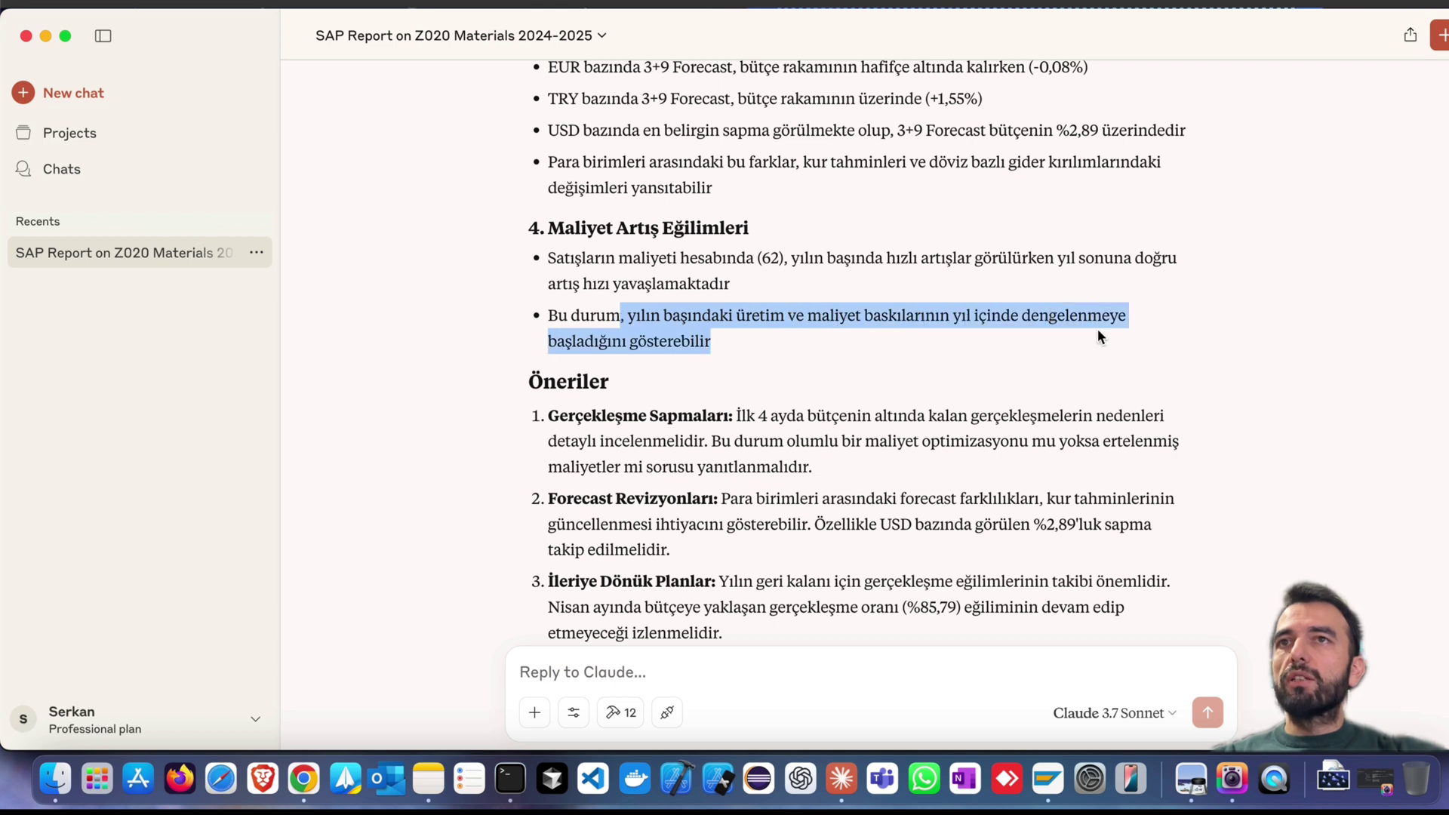
{"action": "scroll", "coordinate": [770, 325], "scroll_direction": "down", "scroll_amount": 5}
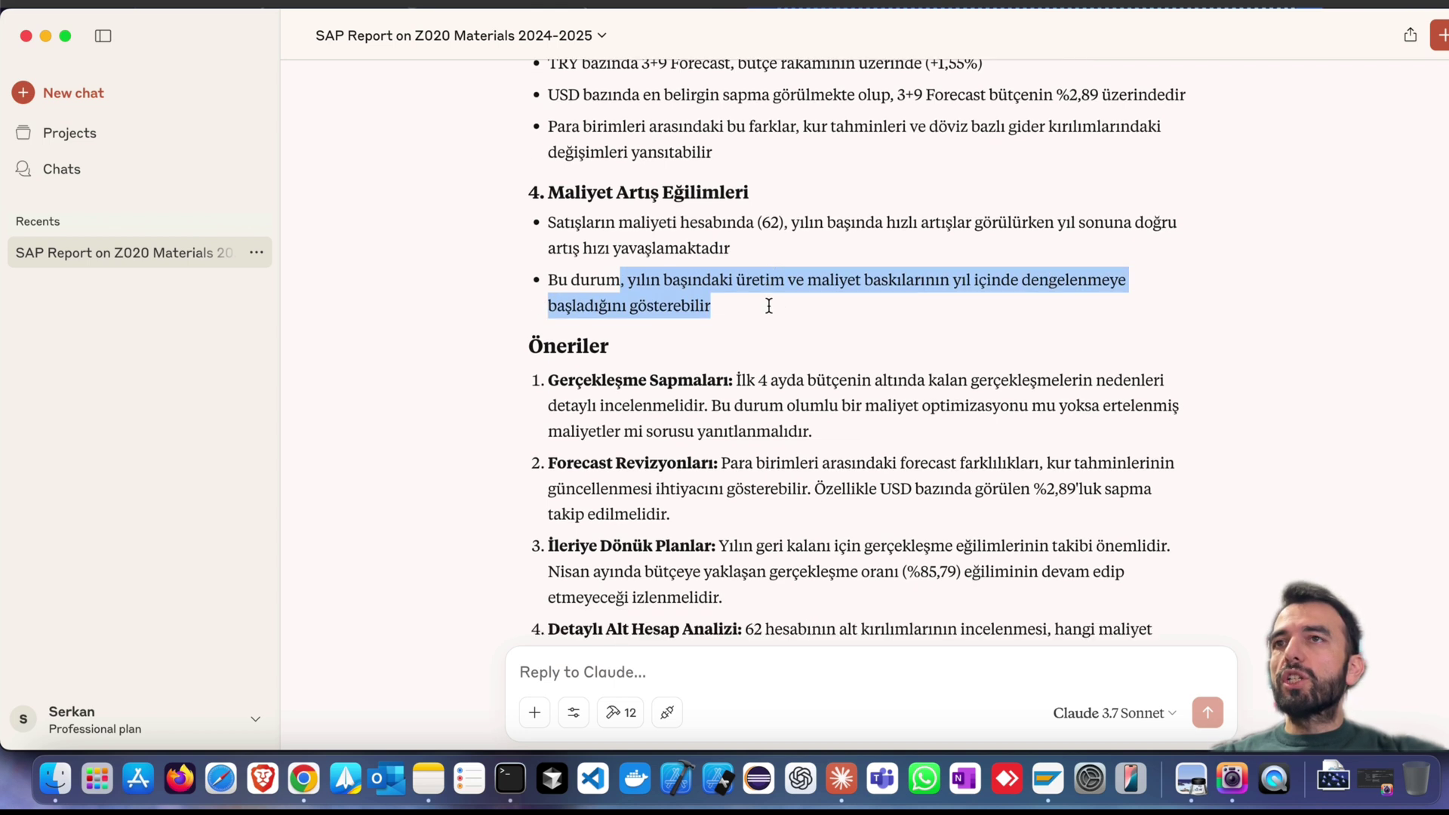
{"action": "scroll", "coordinate": [764, 302], "scroll_direction": "down", "scroll_amount": 2}
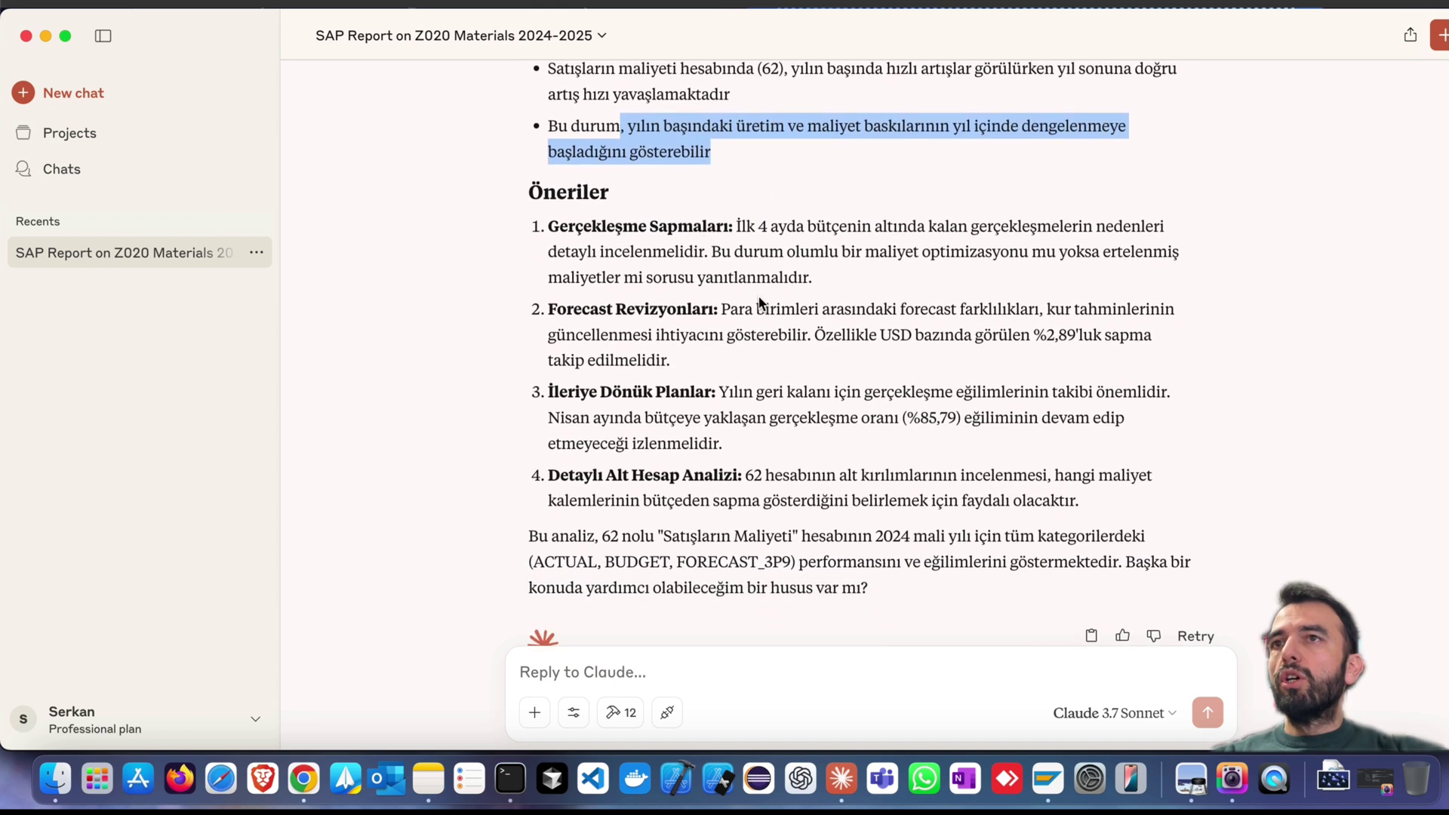
{"action": "scroll", "coordinate": [794, 302], "scroll_direction": "down", "scroll_amount": 2}
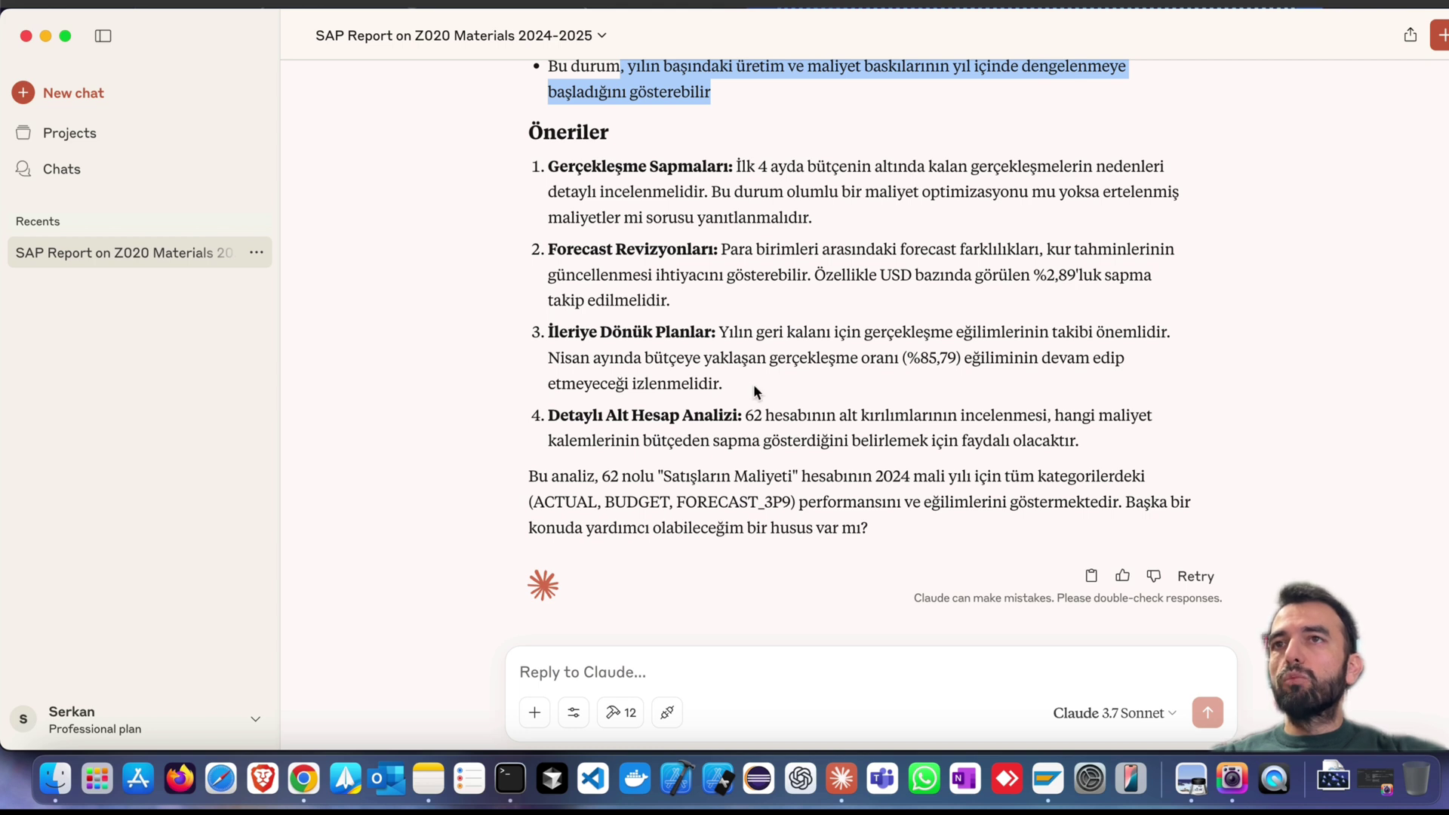
Send the prompt "bu raporu bilgisayarımda Desktop klasörüne html formatında bir dosya olarak kaydet".
{"action": "left_click", "coordinate": [706, 662]}
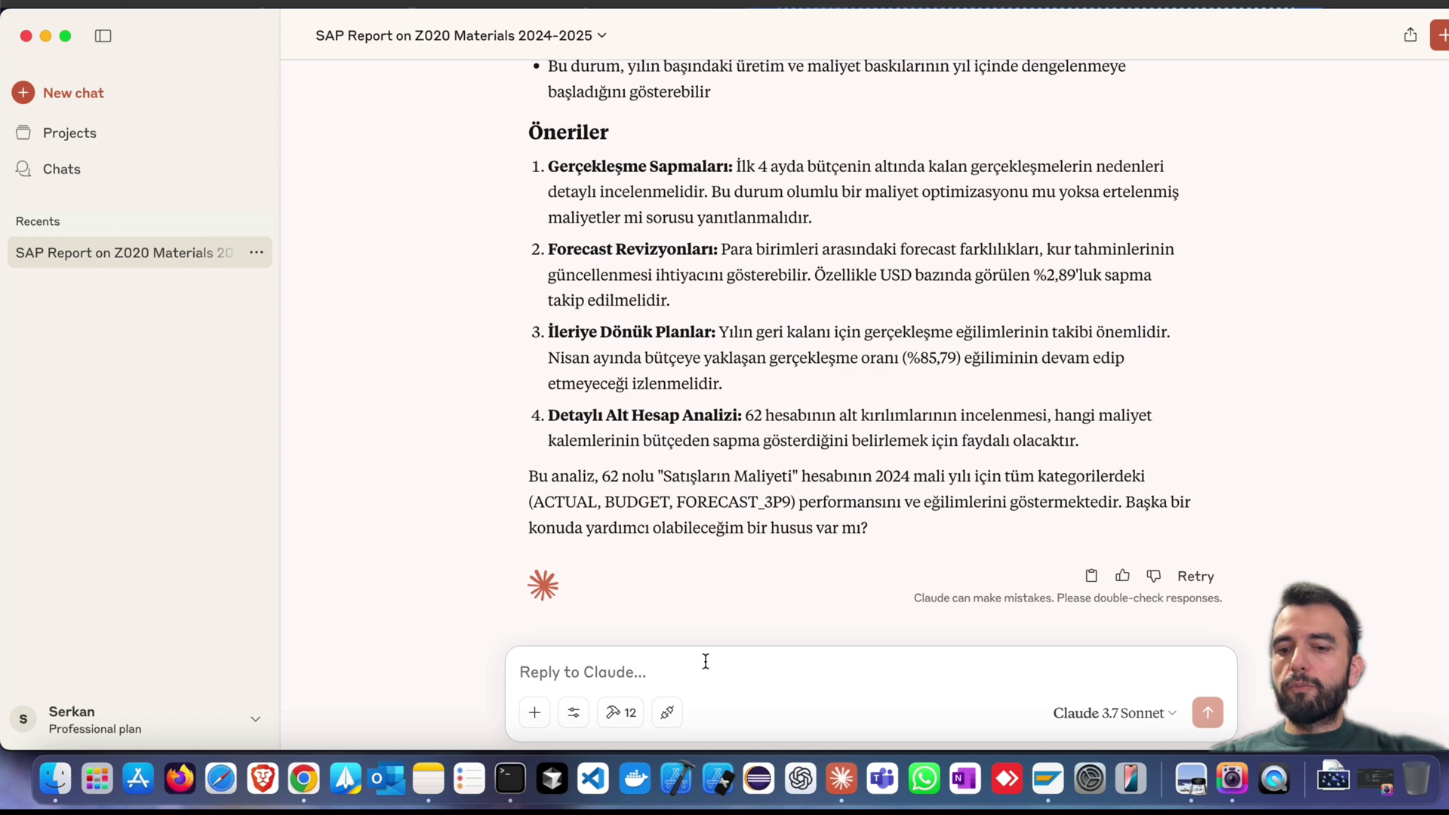
{"action": "type", "text": "bu rap"}
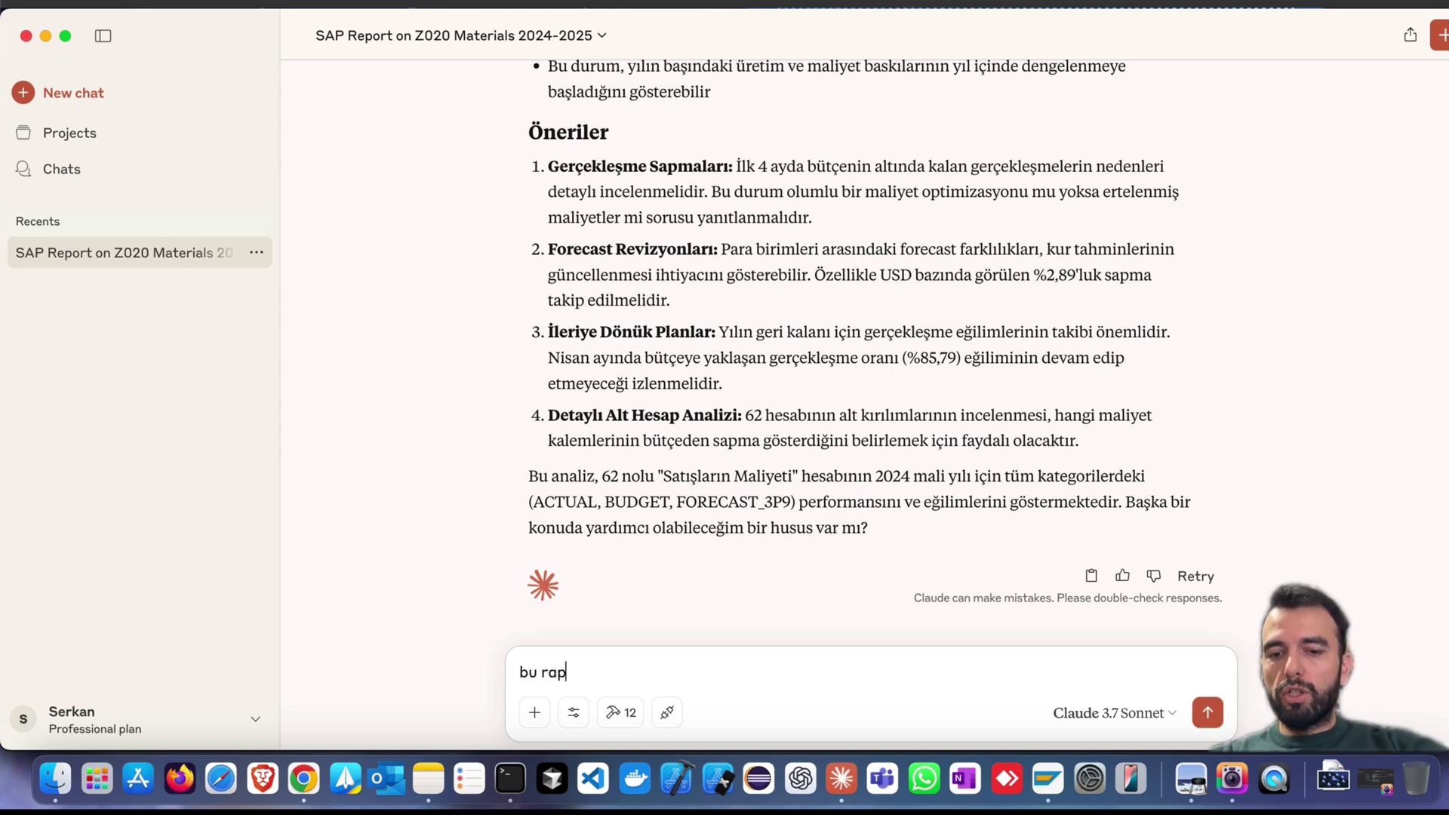
{"action": "type", "text": "oru bilgisayarımda Deskt"}
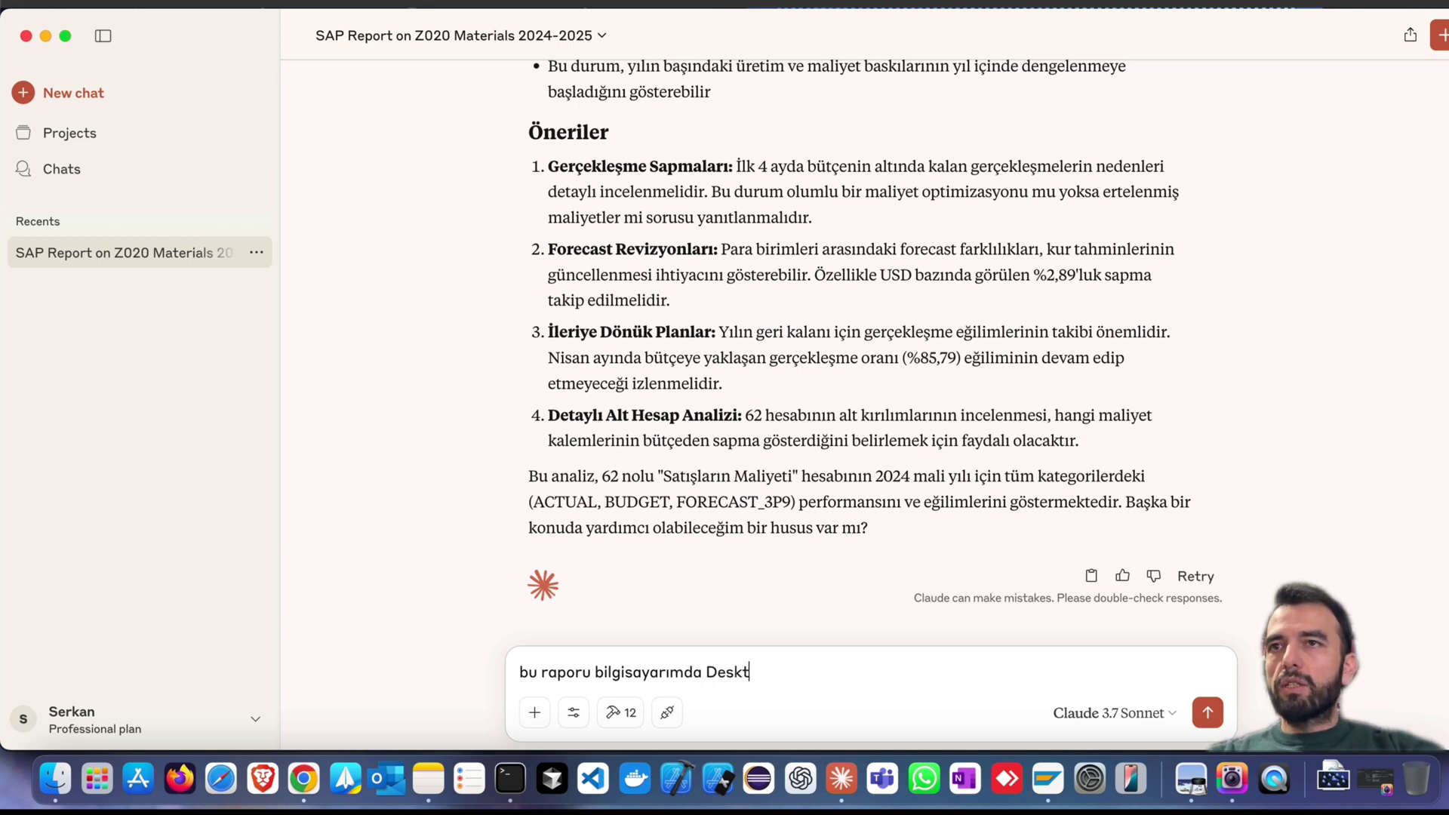
{"action": "type", "text": "op klasörüne"}
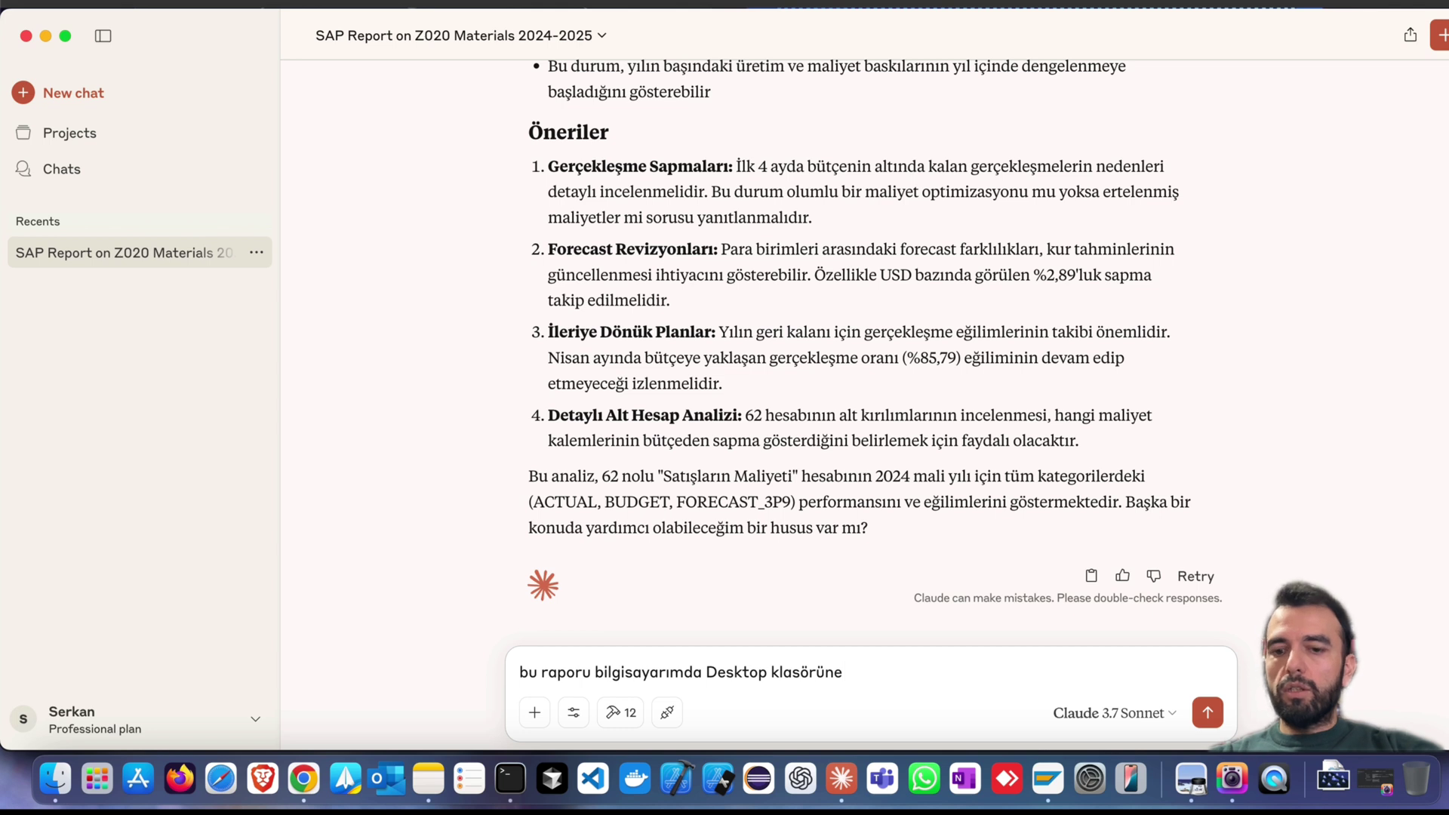
{"action": "type", "text": "ml formatında bir dos"}
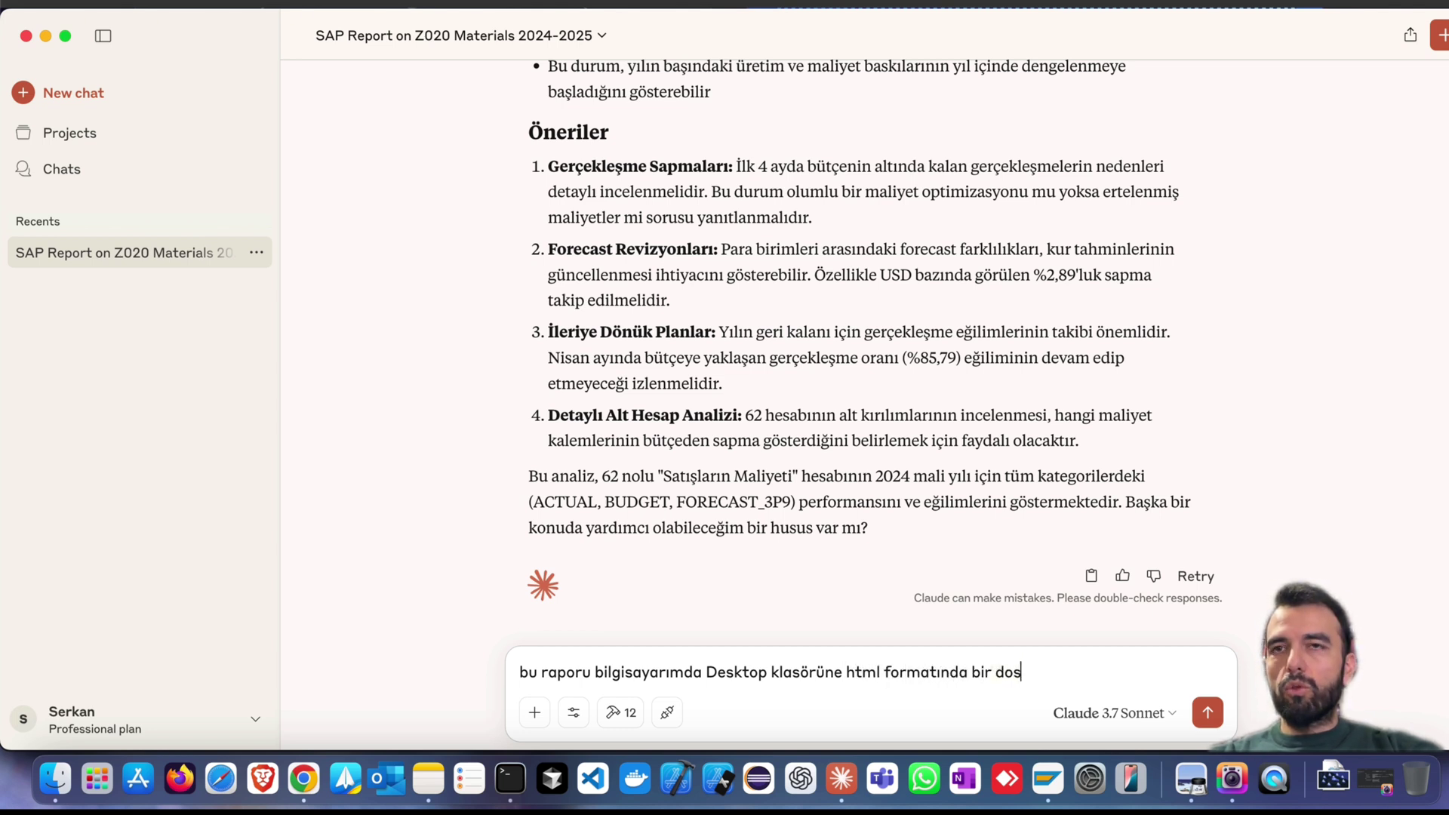
{"action": "type", "text": "ya olarak kay"}
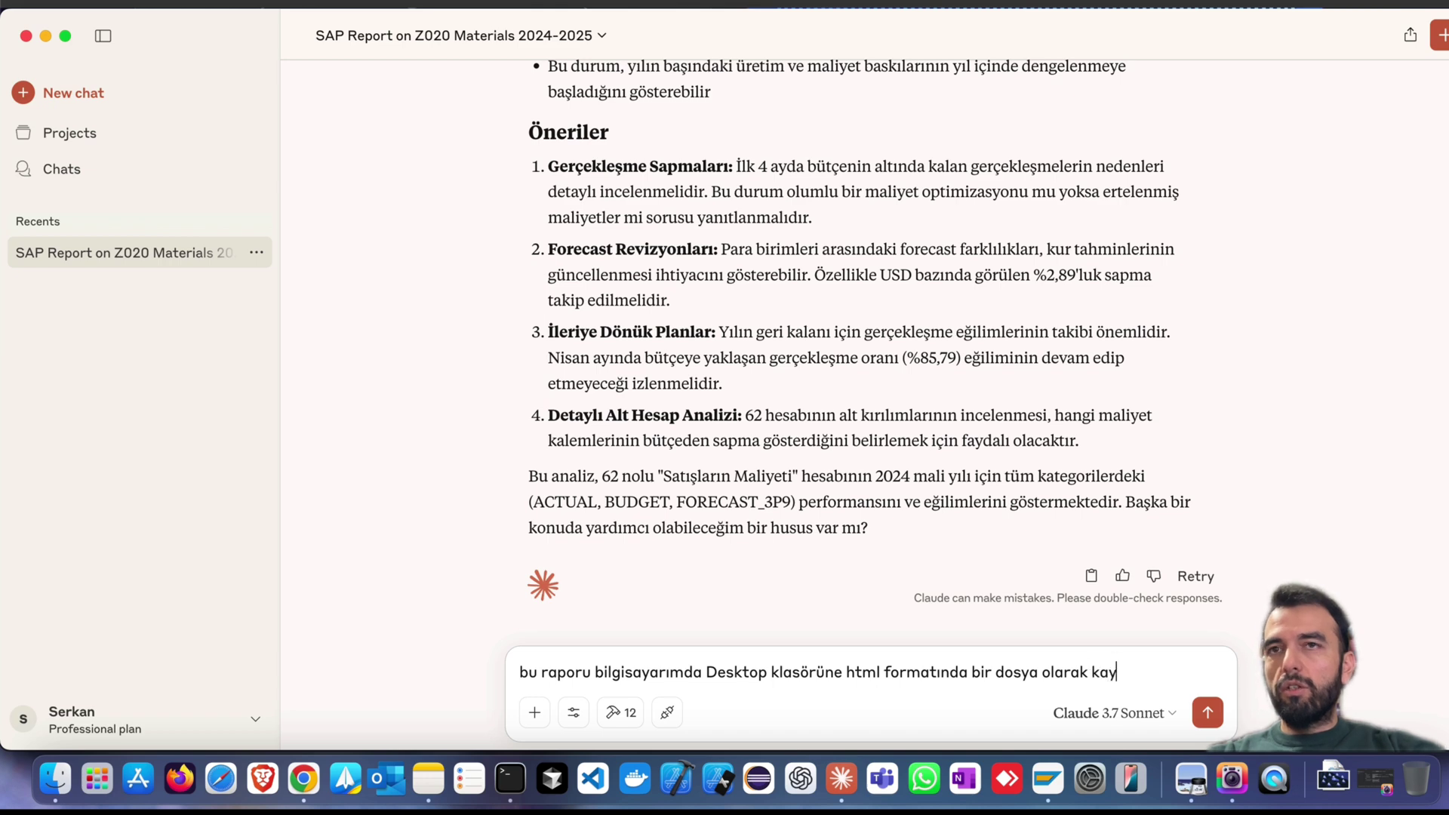
{"action": "type", "text": "det"}
{"action": "key", "text": "Return"}
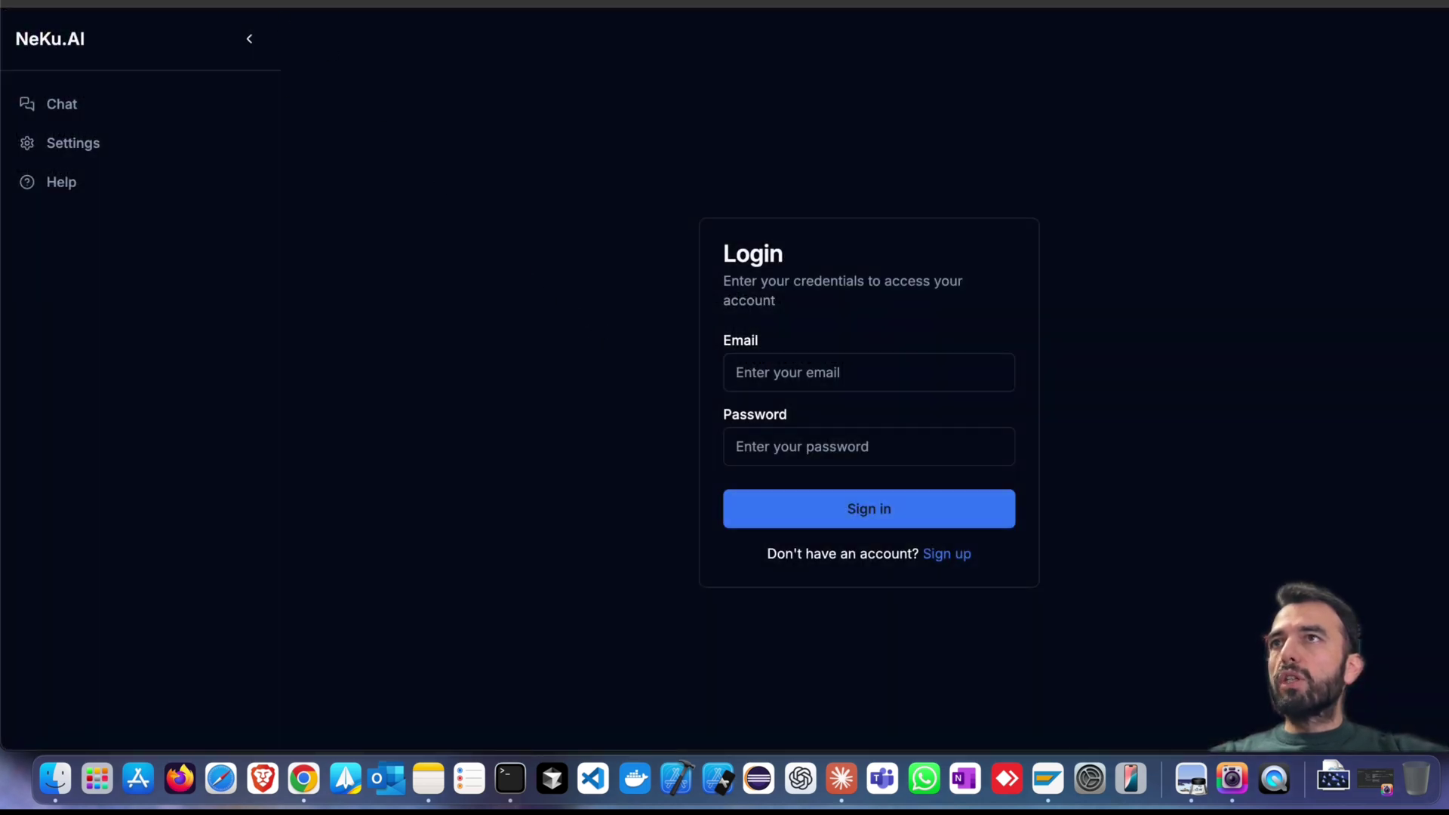
Sign in to NeKu.AI with the saved neku.ai account, entering the computer user's password to authorise filling the credentials.
{"action": "left_click", "coordinate": [809, 372]}
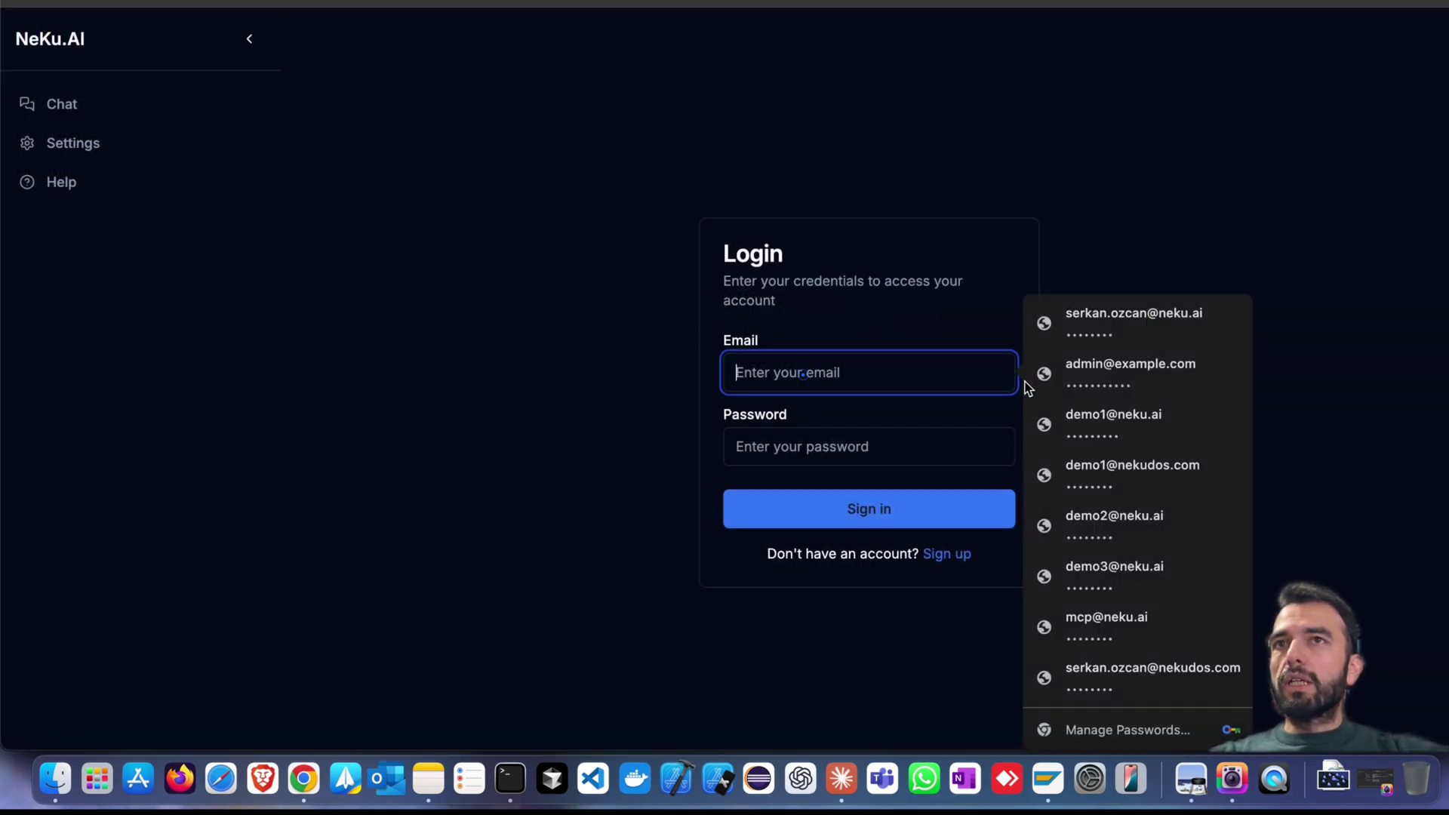
{"action": "left_click", "coordinate": [1131, 319]}
{"action": "left_click", "coordinate": [775, 269]}
{"action": "type", "text": "*******"}
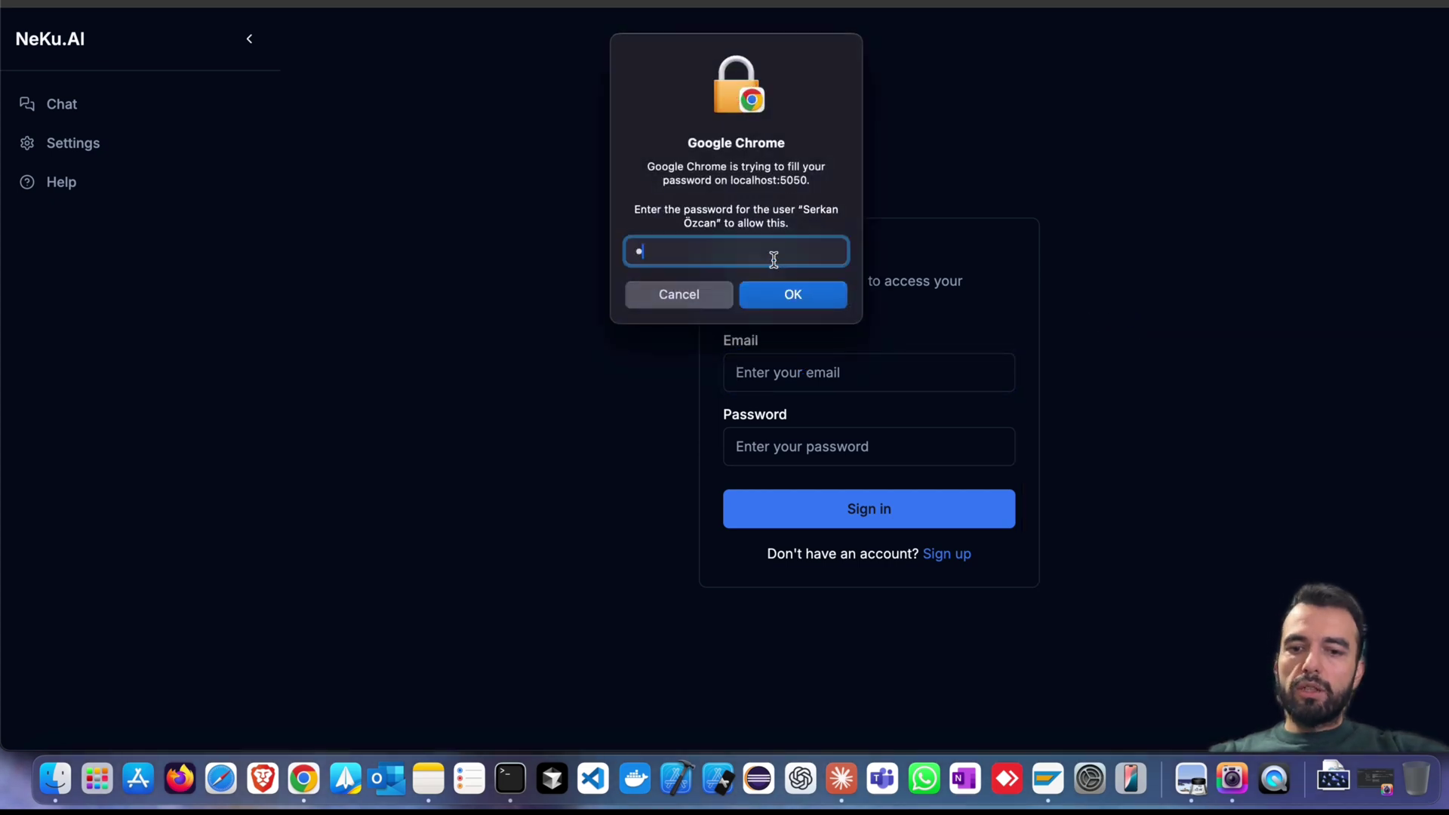
{"action": "type", "text": "*"}
{"action": "key", "text": "Return"}
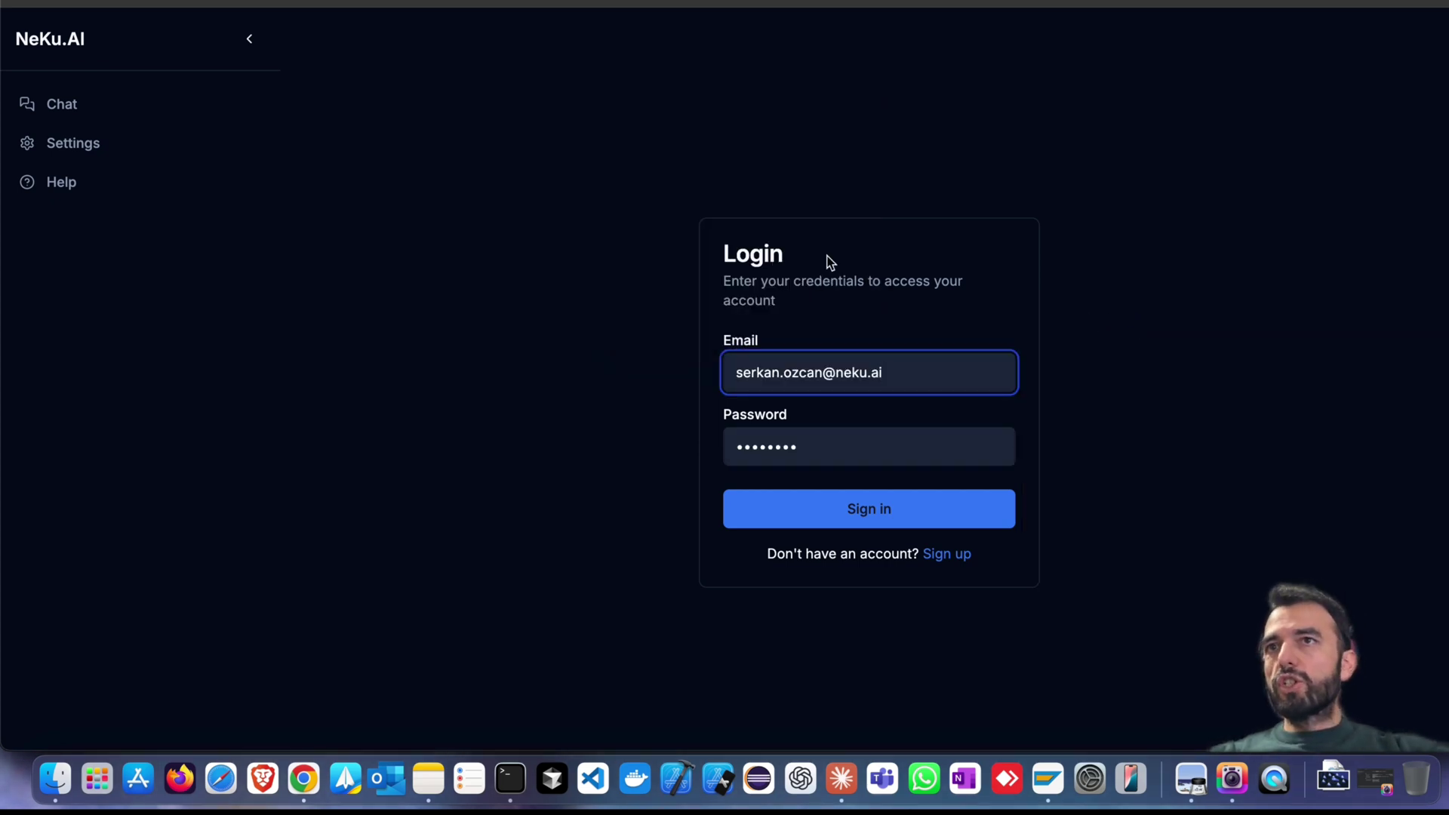
{"action": "left_click", "coordinate": [874, 526]}
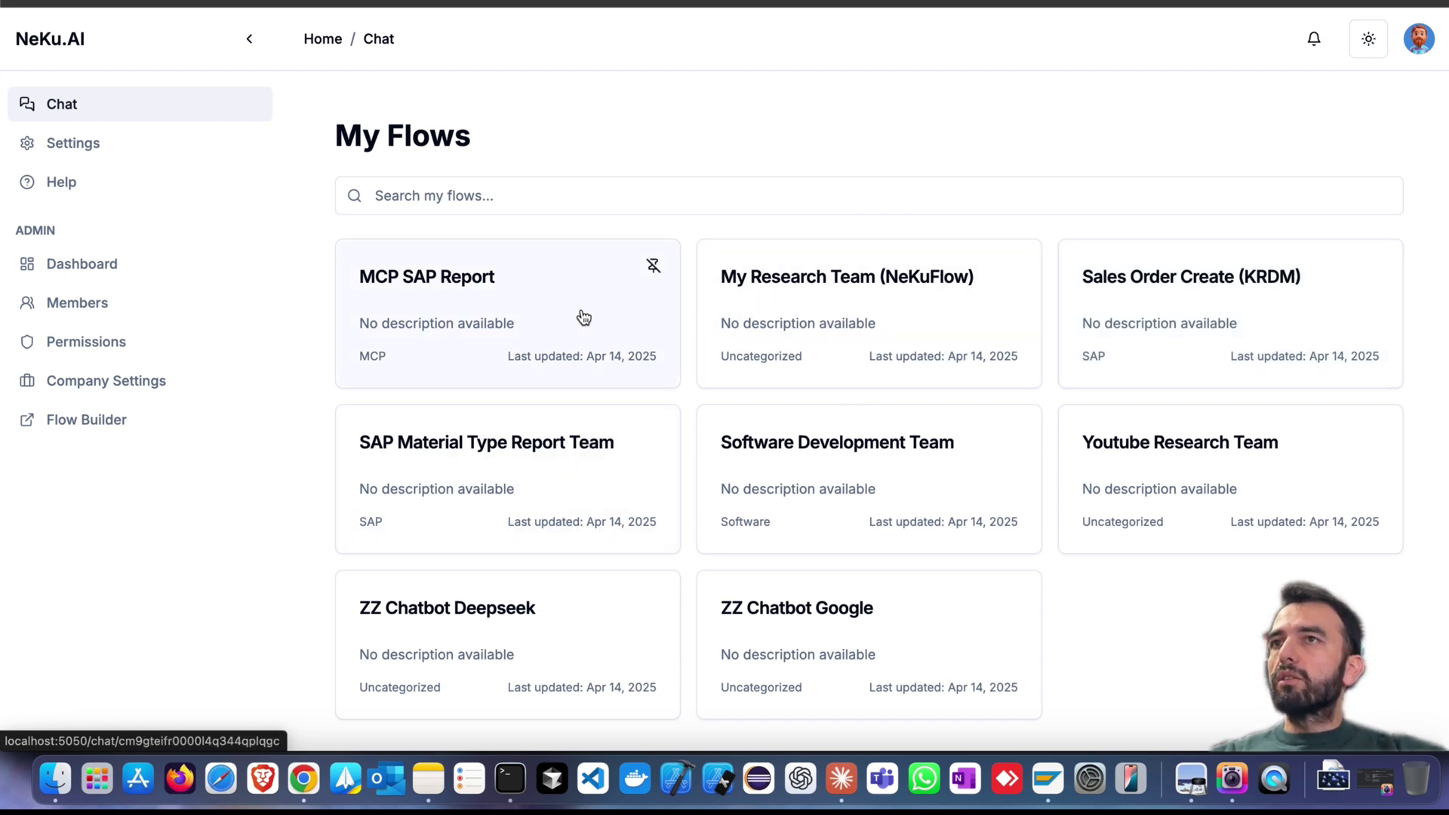
Open the NeKu.AI settings and look over the account information, including the avatar choices and full name field.
{"action": "left_click", "coordinate": [99, 143]}
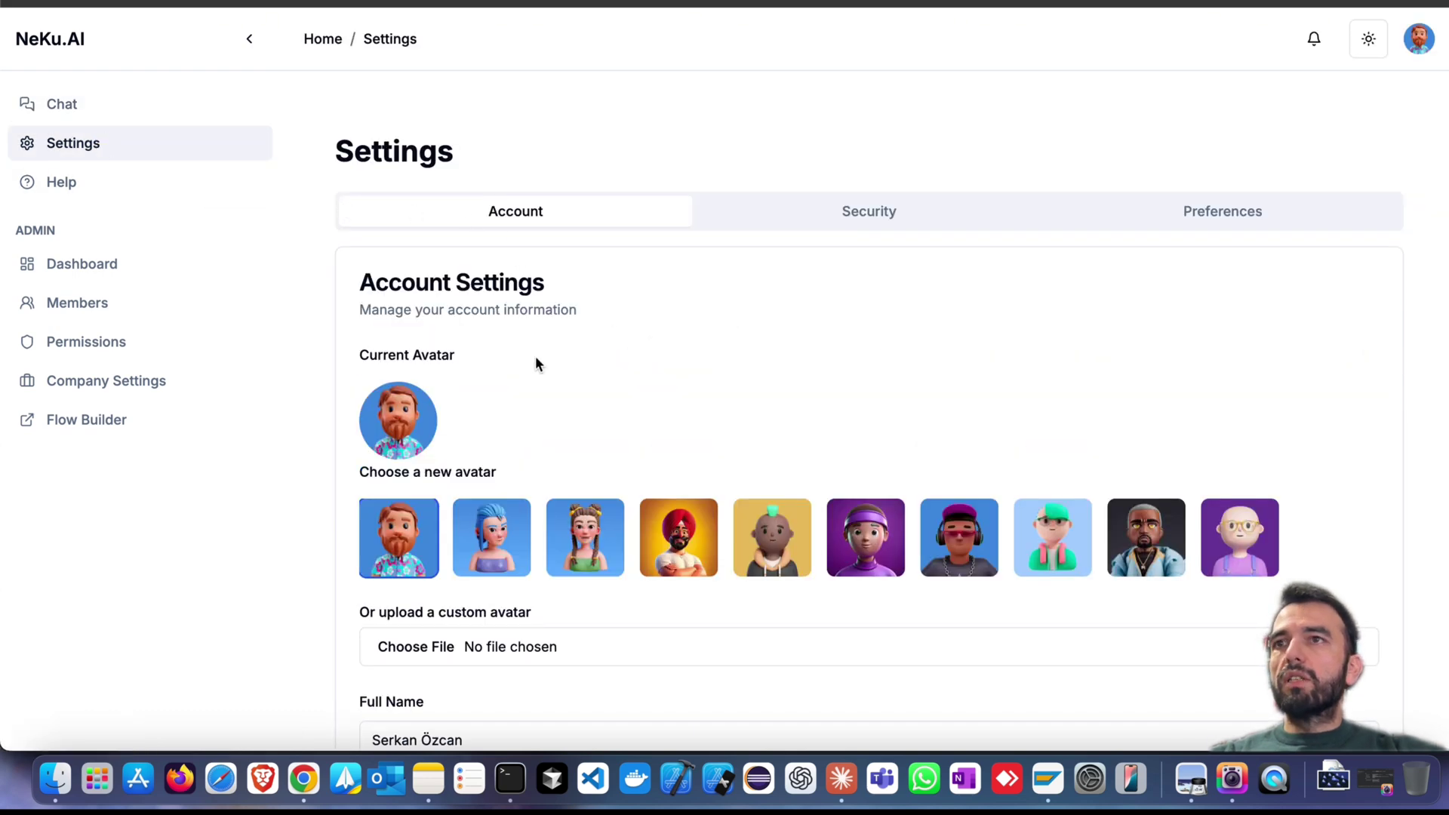
{"action": "scroll", "coordinate": [535, 363], "scroll_direction": "down", "scroll_amount": 5}
{"action": "scroll", "coordinate": [557, 368], "scroll_direction": "up", "scroll_amount": 5}
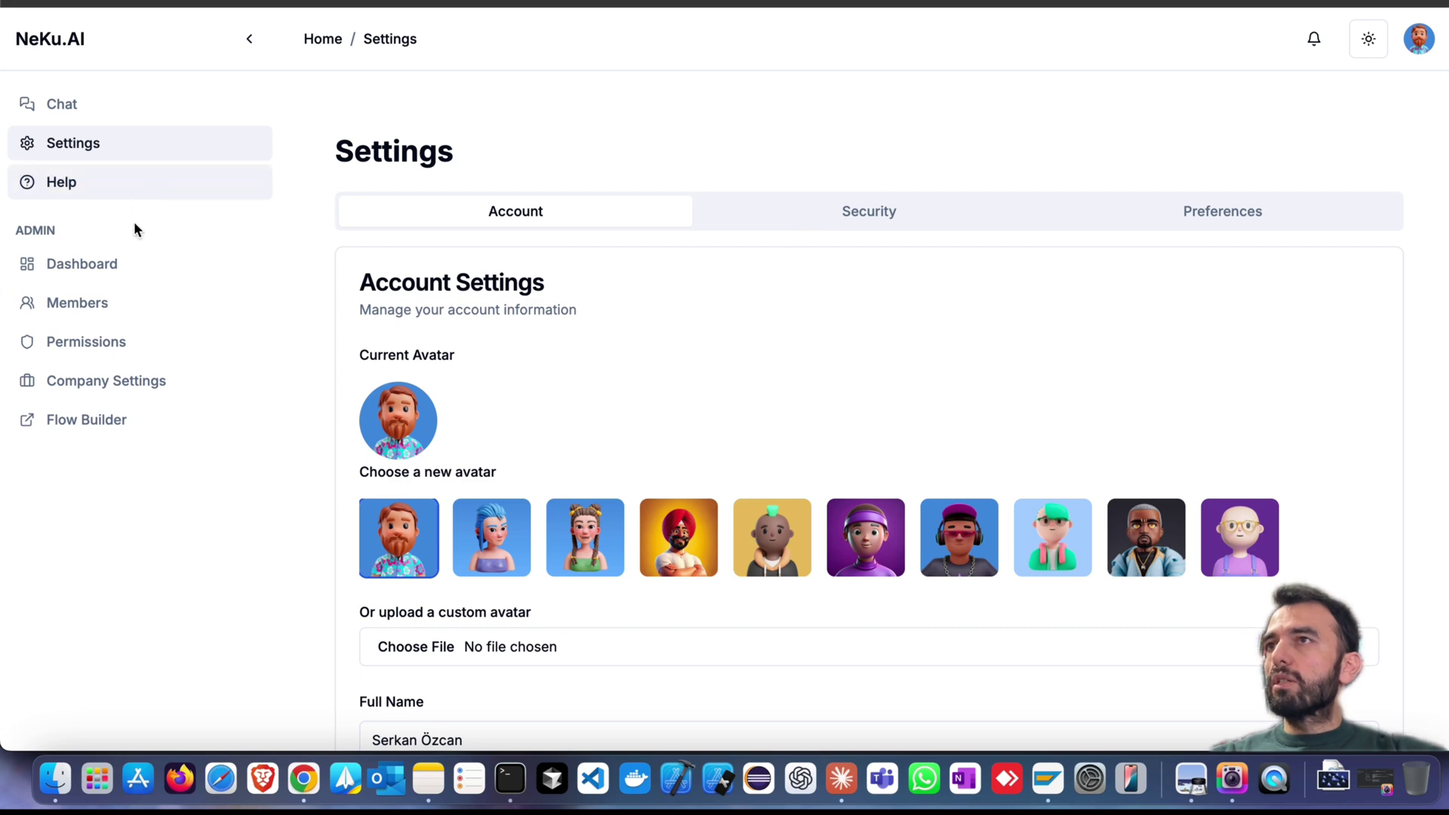
Look over the admin dashboard's system usage and recent errors, and view its user activity overview.
{"action": "left_click", "coordinate": [136, 263]}
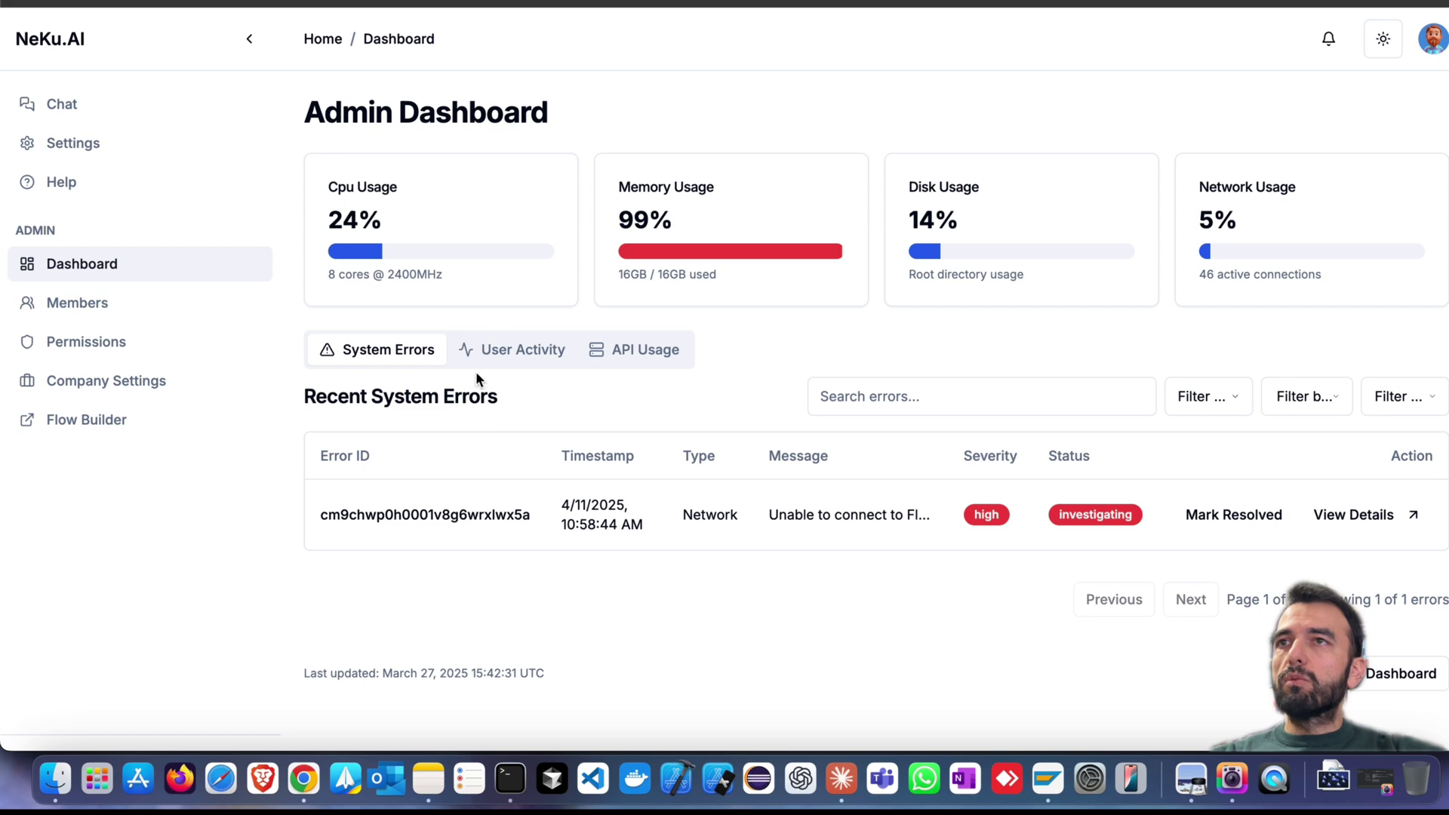
{"action": "left_click", "coordinate": [530, 350]}
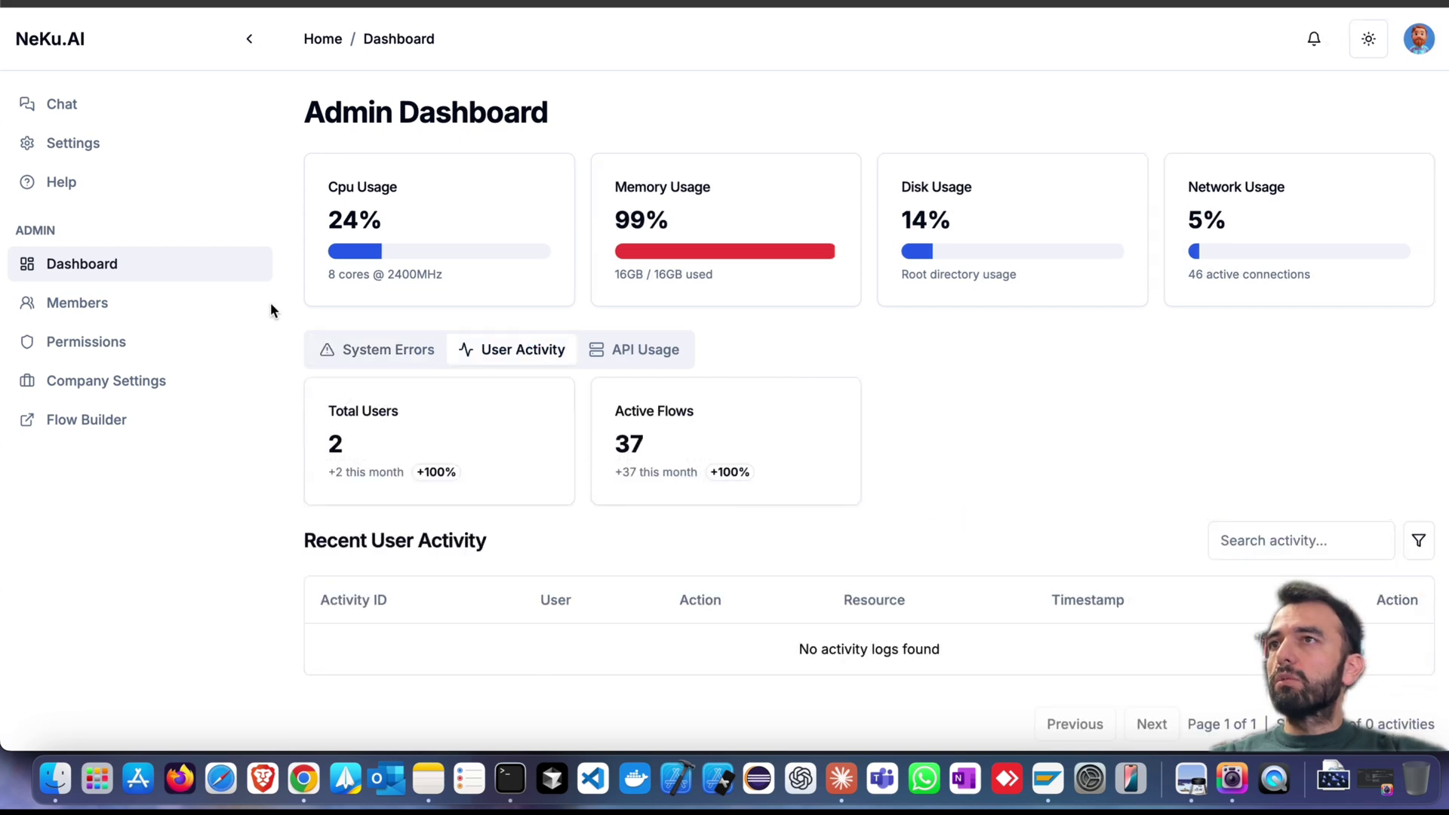
Assign the 'ZZ Sequential Agent Basics' flow to the MCP User in member management.
{"action": "left_click", "coordinate": [162, 313]}
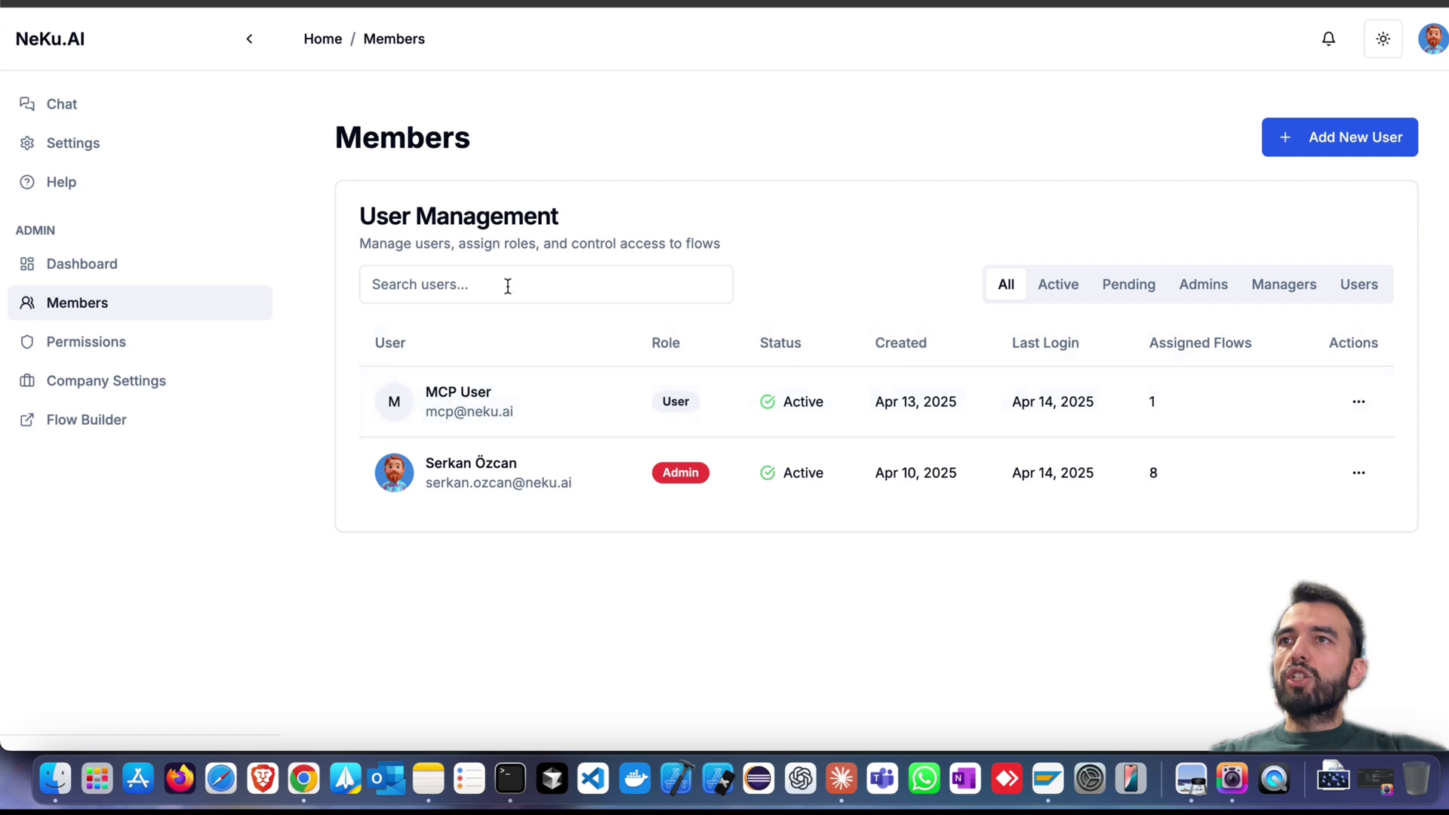
{"action": "left_click", "coordinate": [527, 407]}
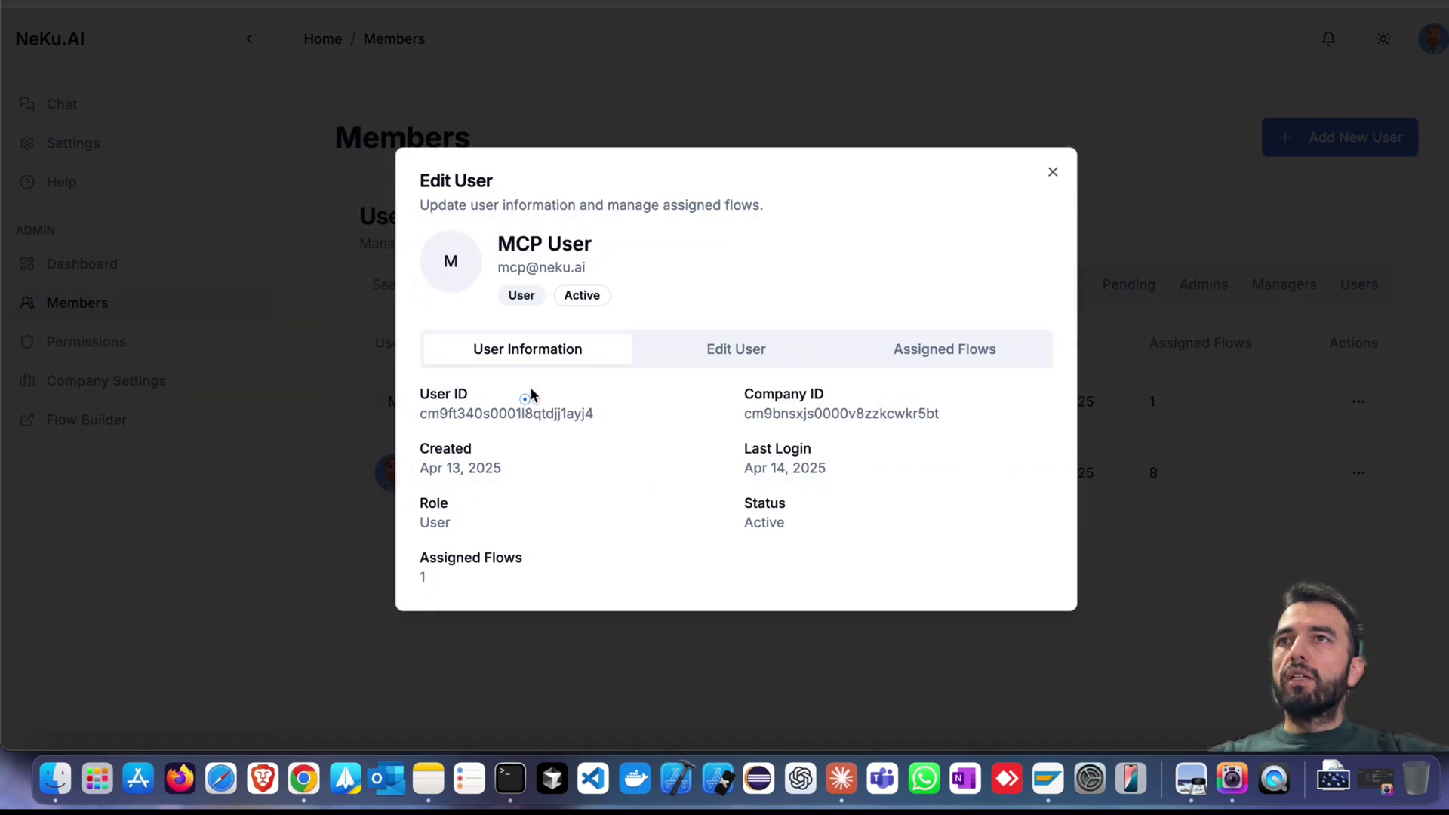
{"action": "left_click", "coordinate": [904, 364]}
{"action": "left_click", "coordinate": [1012, 332]}
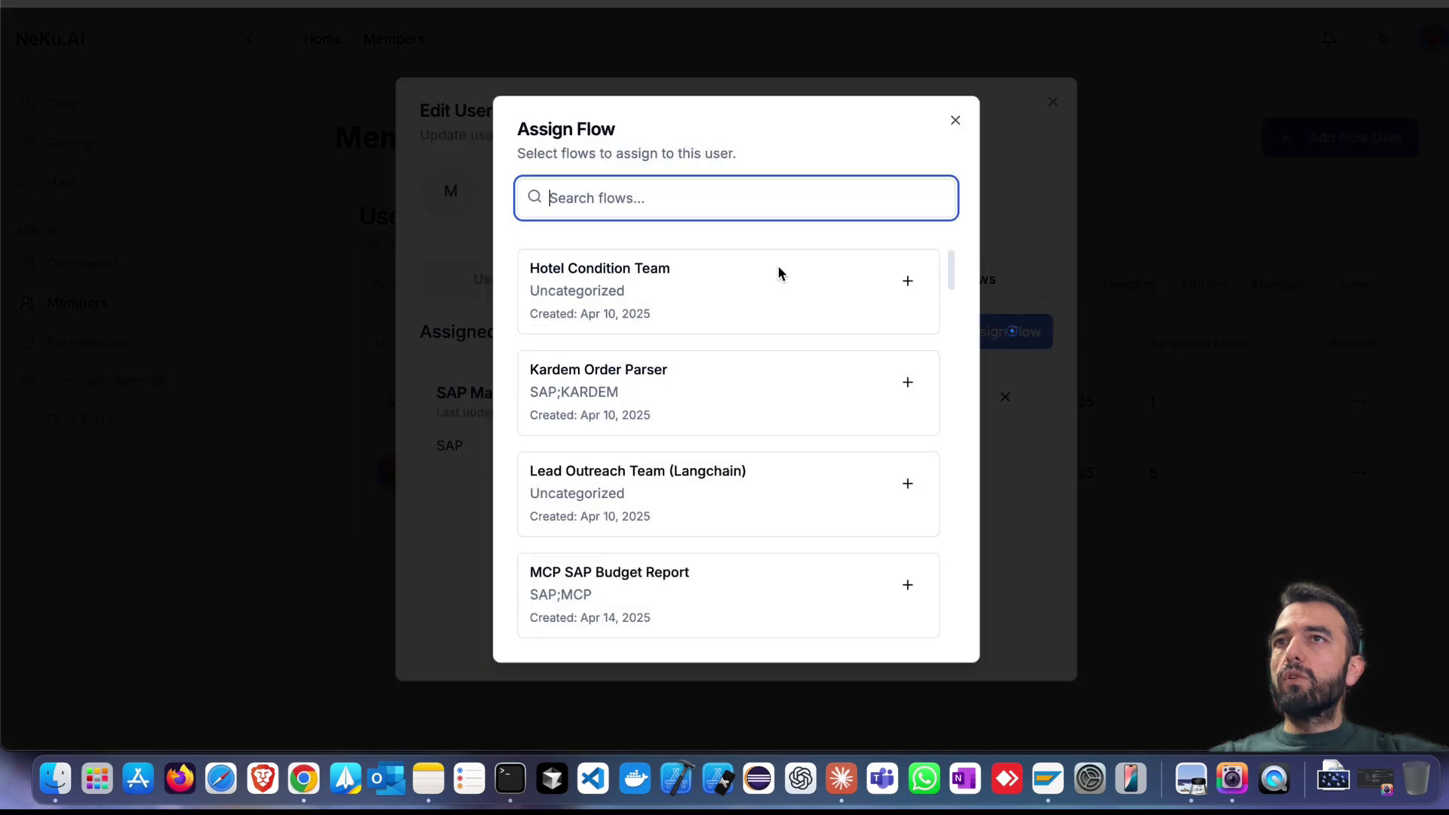
{"action": "scroll", "coordinate": [785, 245], "scroll_direction": "down", "scroll_amount": 20}
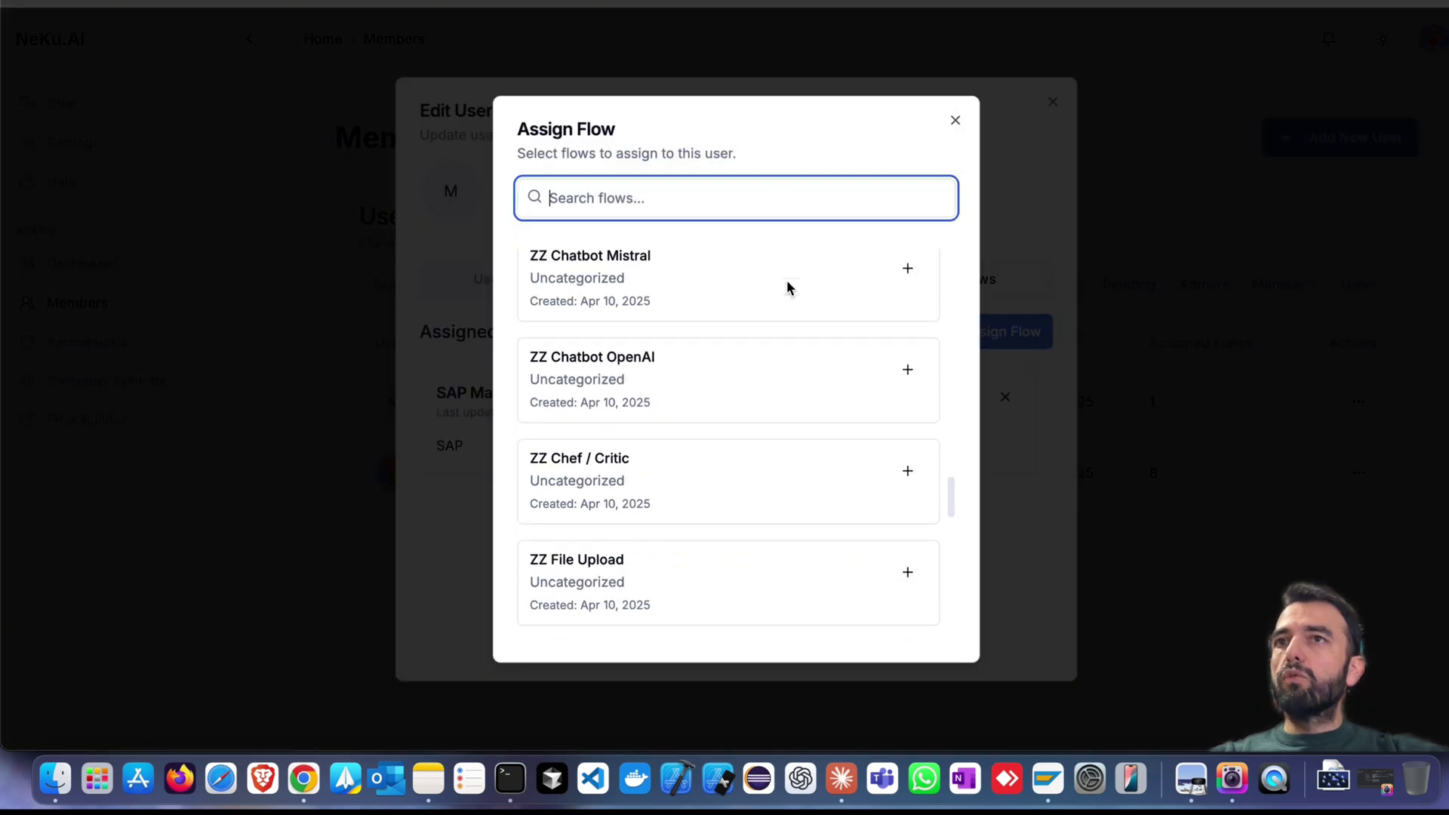
{"action": "scroll", "coordinate": [781, 309], "scroll_direction": "down", "scroll_amount": 2}
{"action": "left_click", "coordinate": [909, 469]}
{"action": "left_click", "coordinate": [1004, 230]}
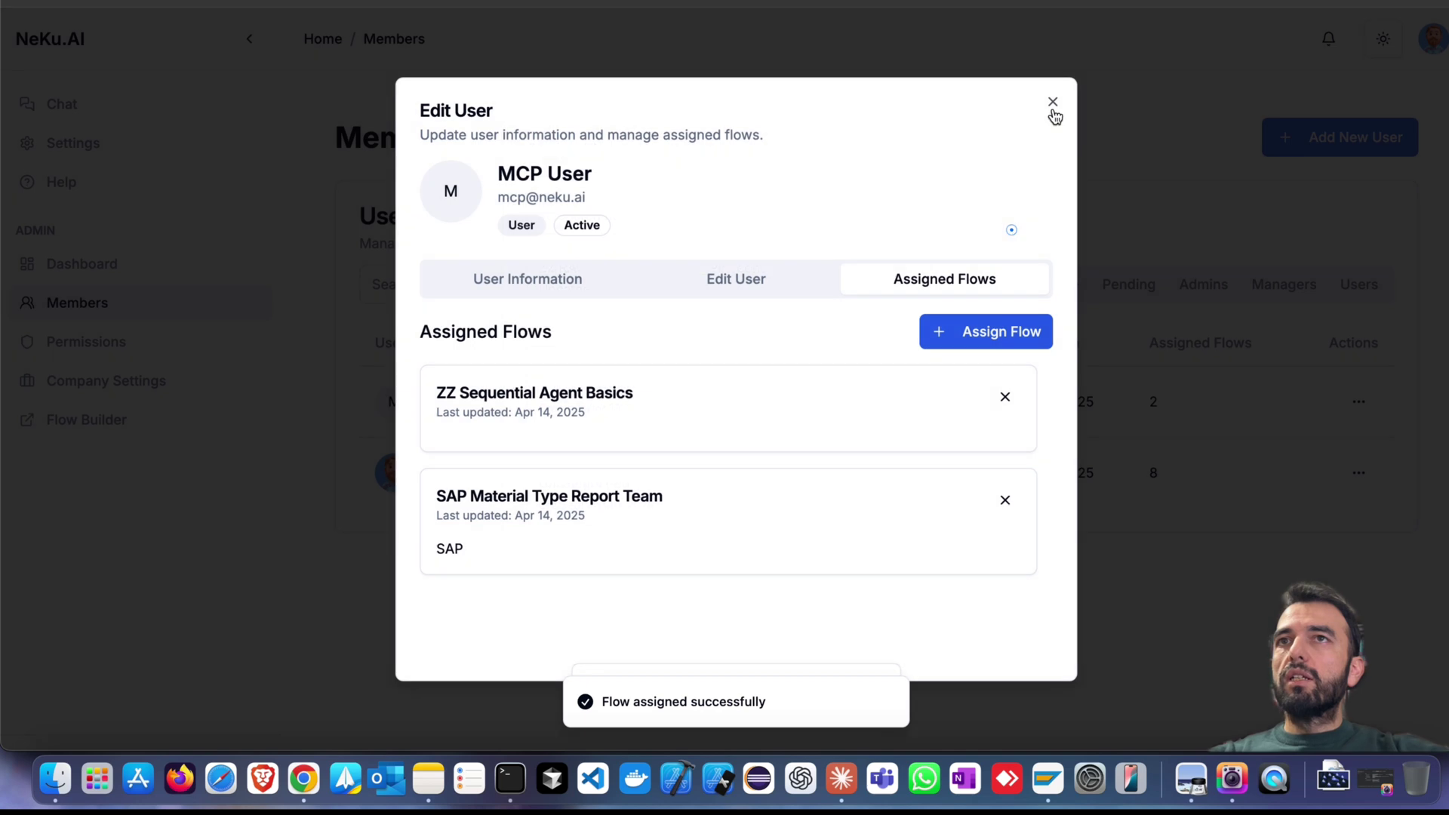
{"action": "left_click", "coordinate": [1053, 102]}
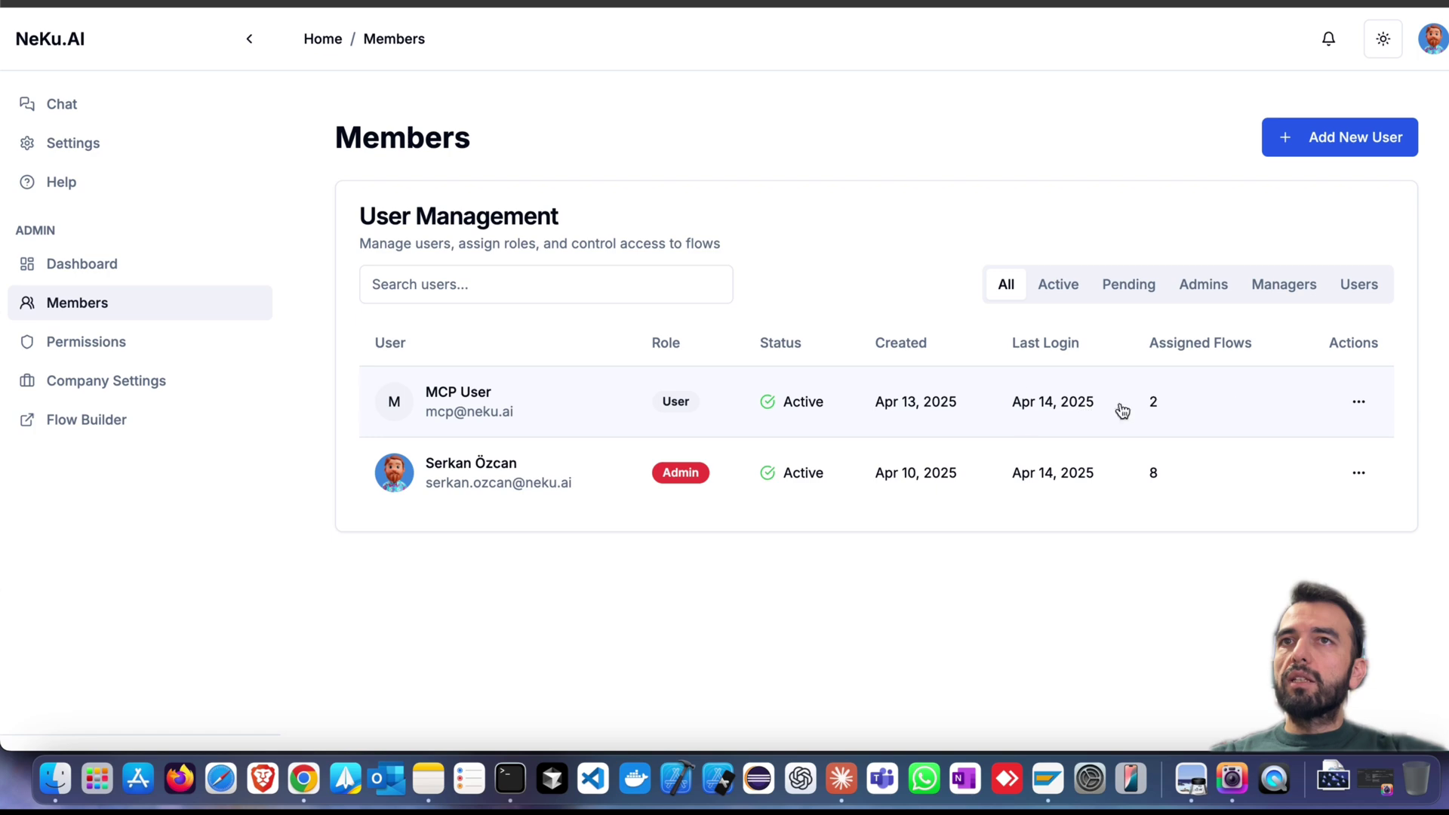
Check the MCP User's list of assigned flows and close the user details.
{"action": "left_click", "coordinate": [1009, 419]}
{"action": "left_click", "coordinate": [940, 360]}
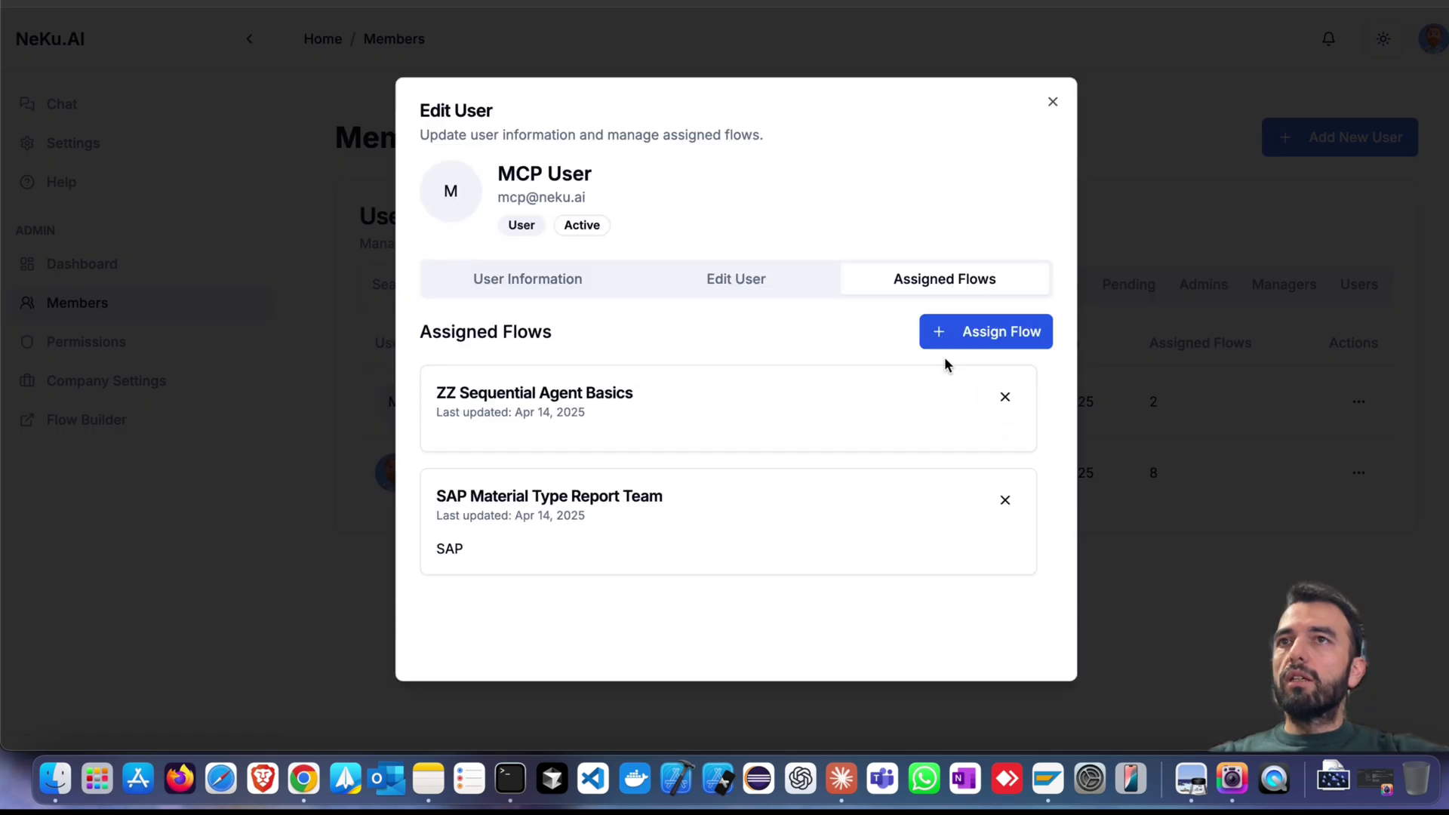
{"action": "left_click", "coordinate": [246, 428]}
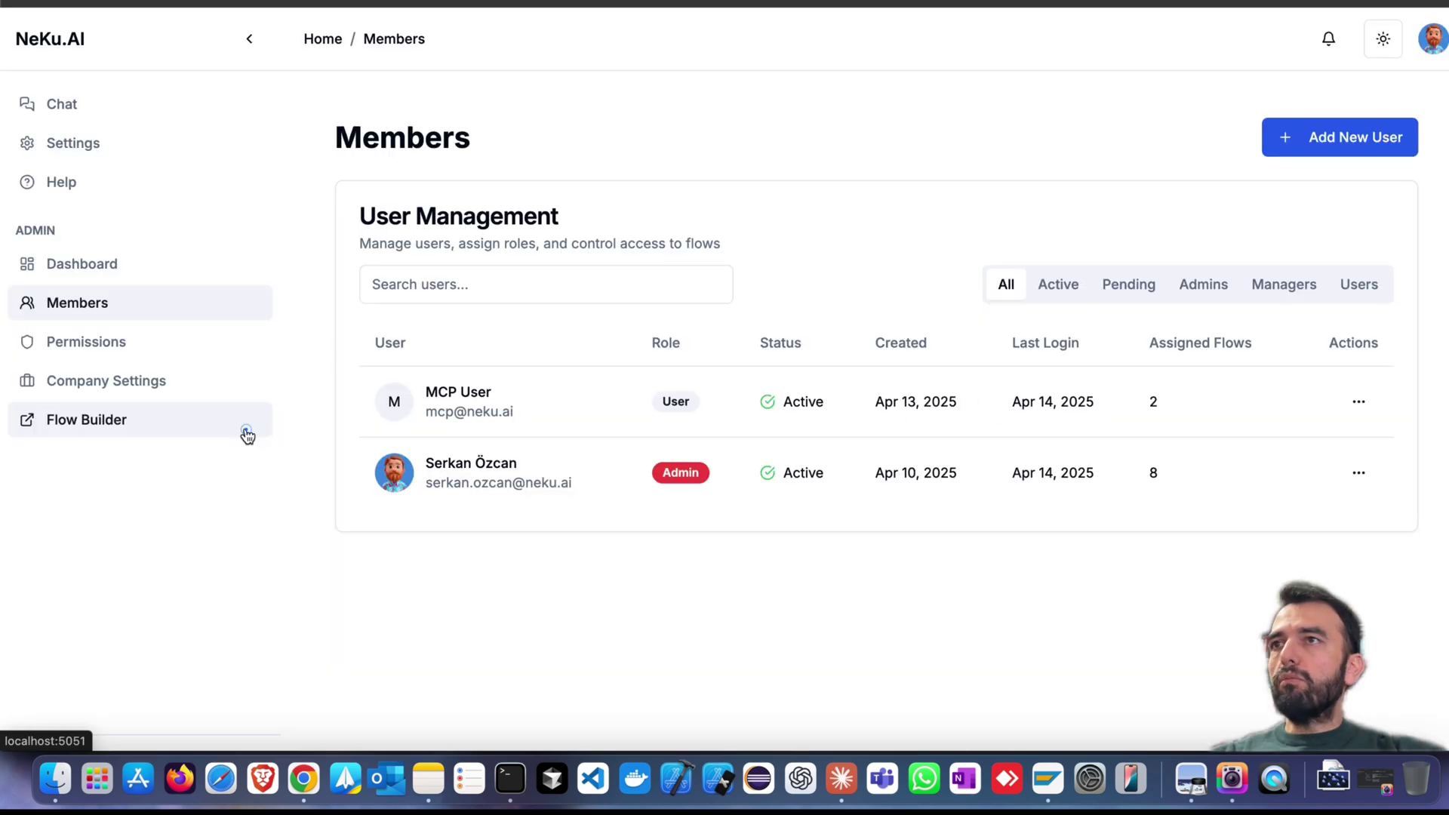
Look over the company settings through the default user settings, and open the chat of the 'My Research Team (NeKuFlow)' flow.
{"action": "left_click", "coordinate": [149, 382]}
{"action": "scroll", "coordinate": [797, 278], "scroll_direction": "down", "scroll_amount": 10}
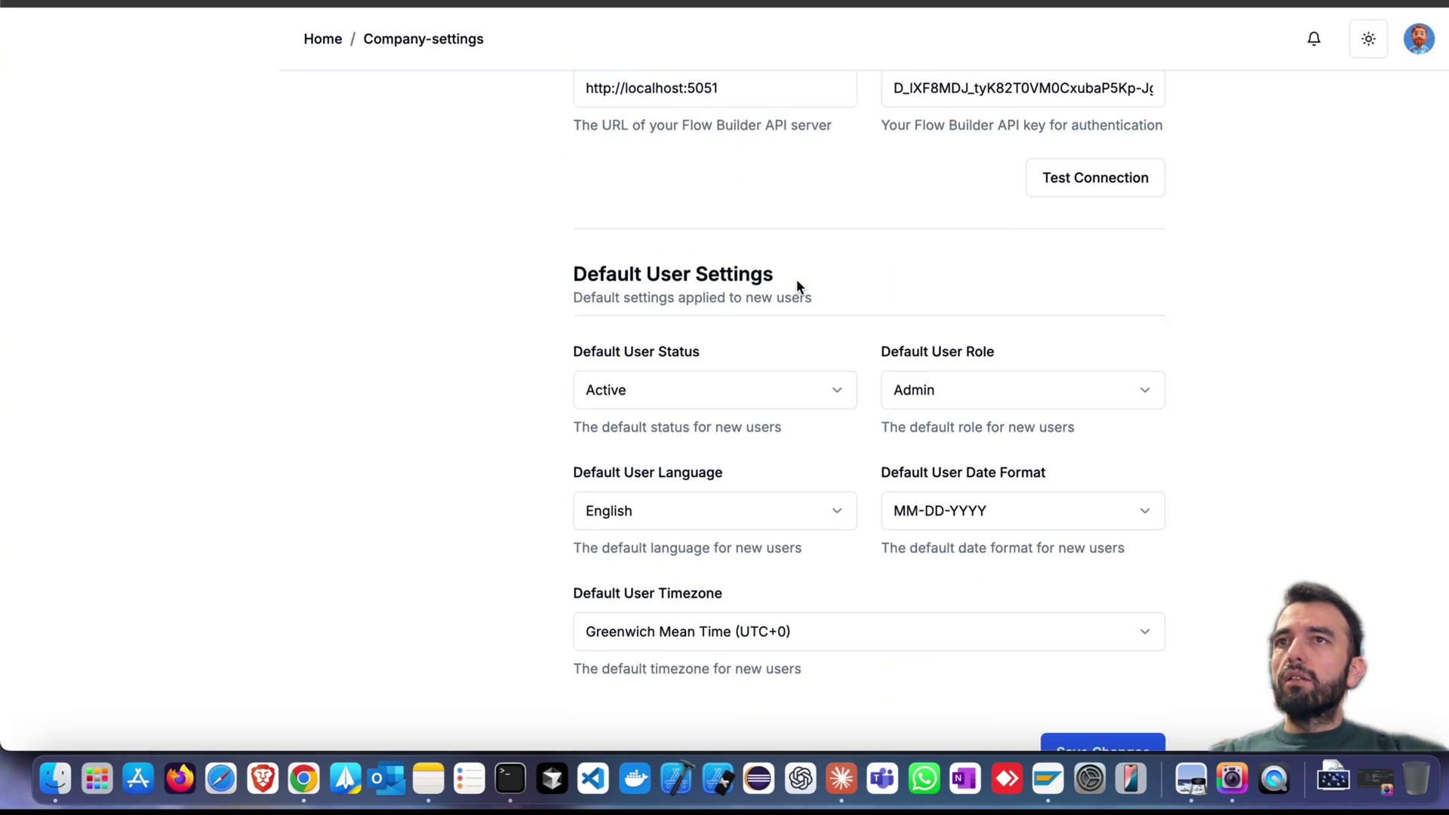
{"action": "scroll", "coordinate": [796, 285], "scroll_direction": "up", "scroll_amount": 10}
{"action": "left_click", "coordinate": [93, 104]}
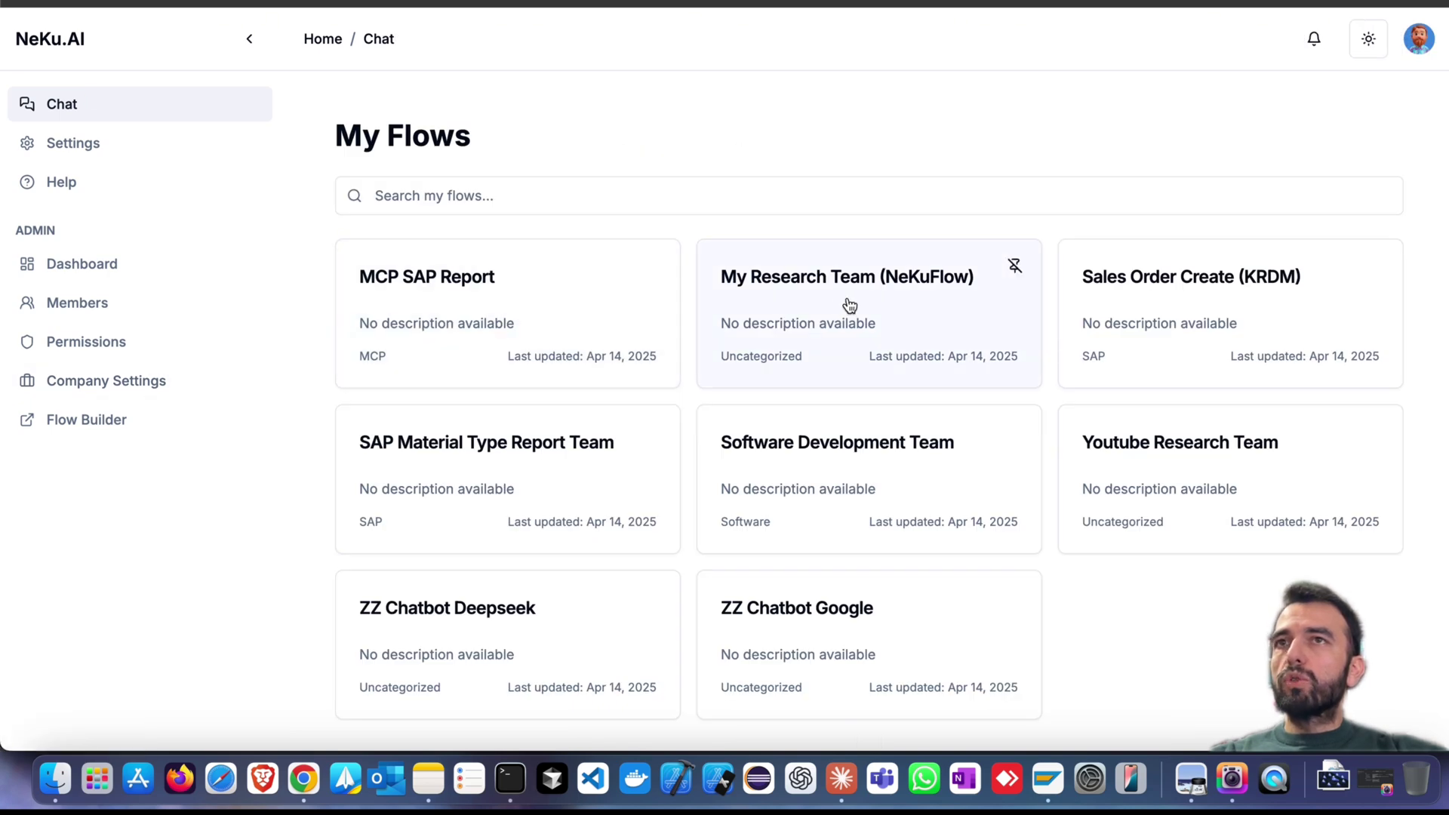
{"action": "left_click", "coordinate": [899, 305]}
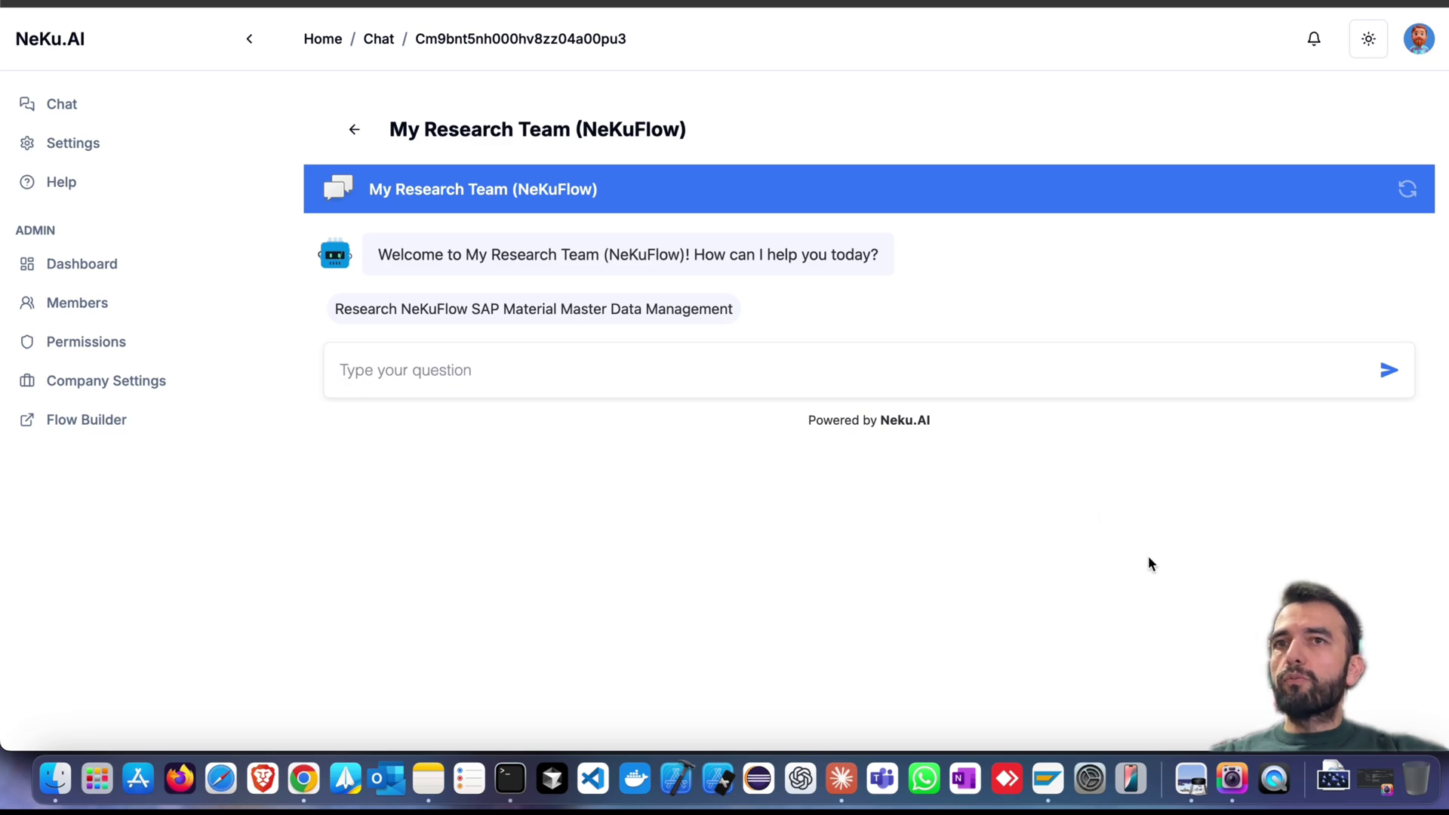
Switch to Claude and allow the filesystem tools write_file and list_allowed_directories for this chat.
{"action": "left_click", "coordinate": [842, 778]}
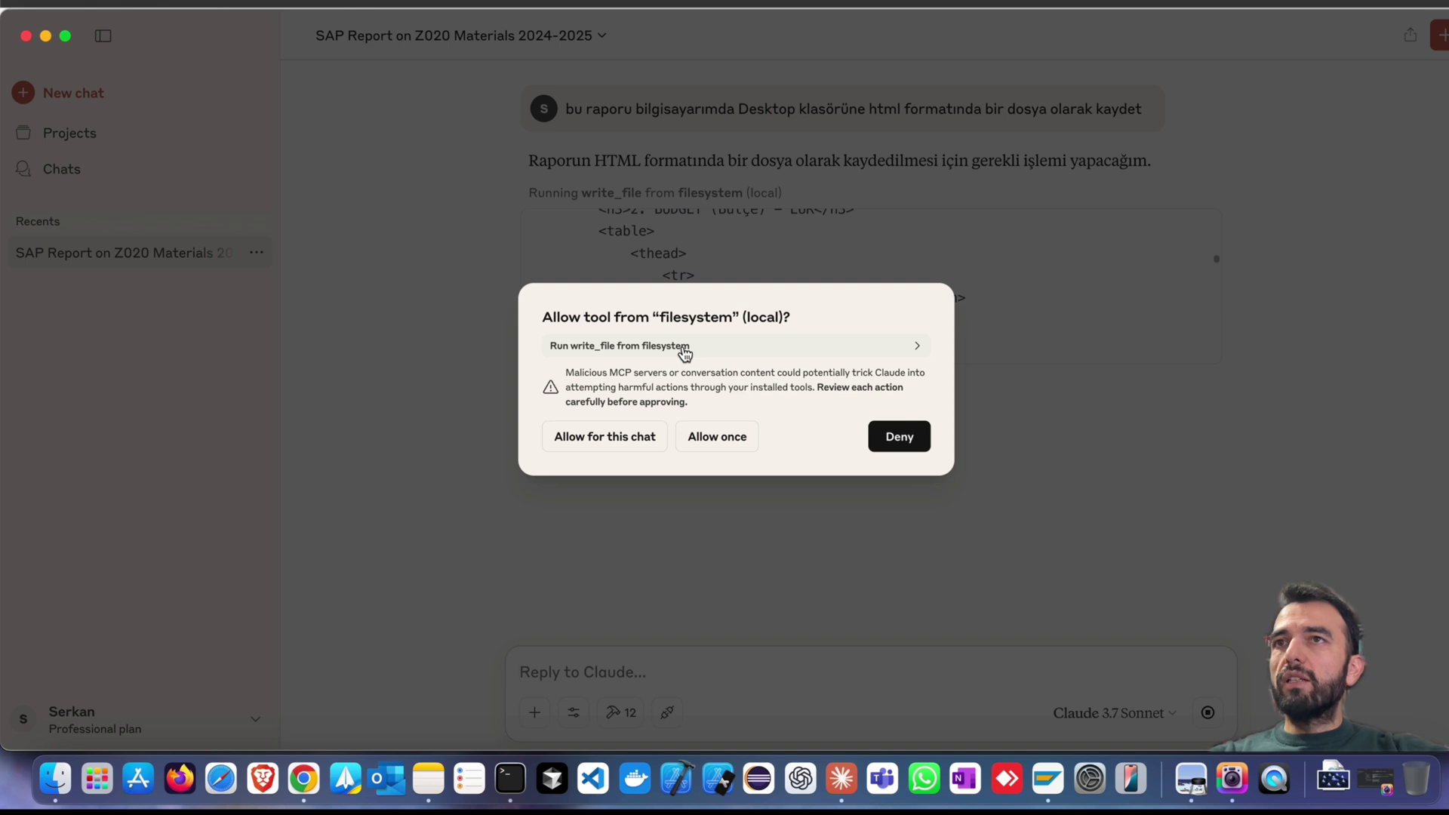
{"action": "left_click", "coordinate": [623, 447]}
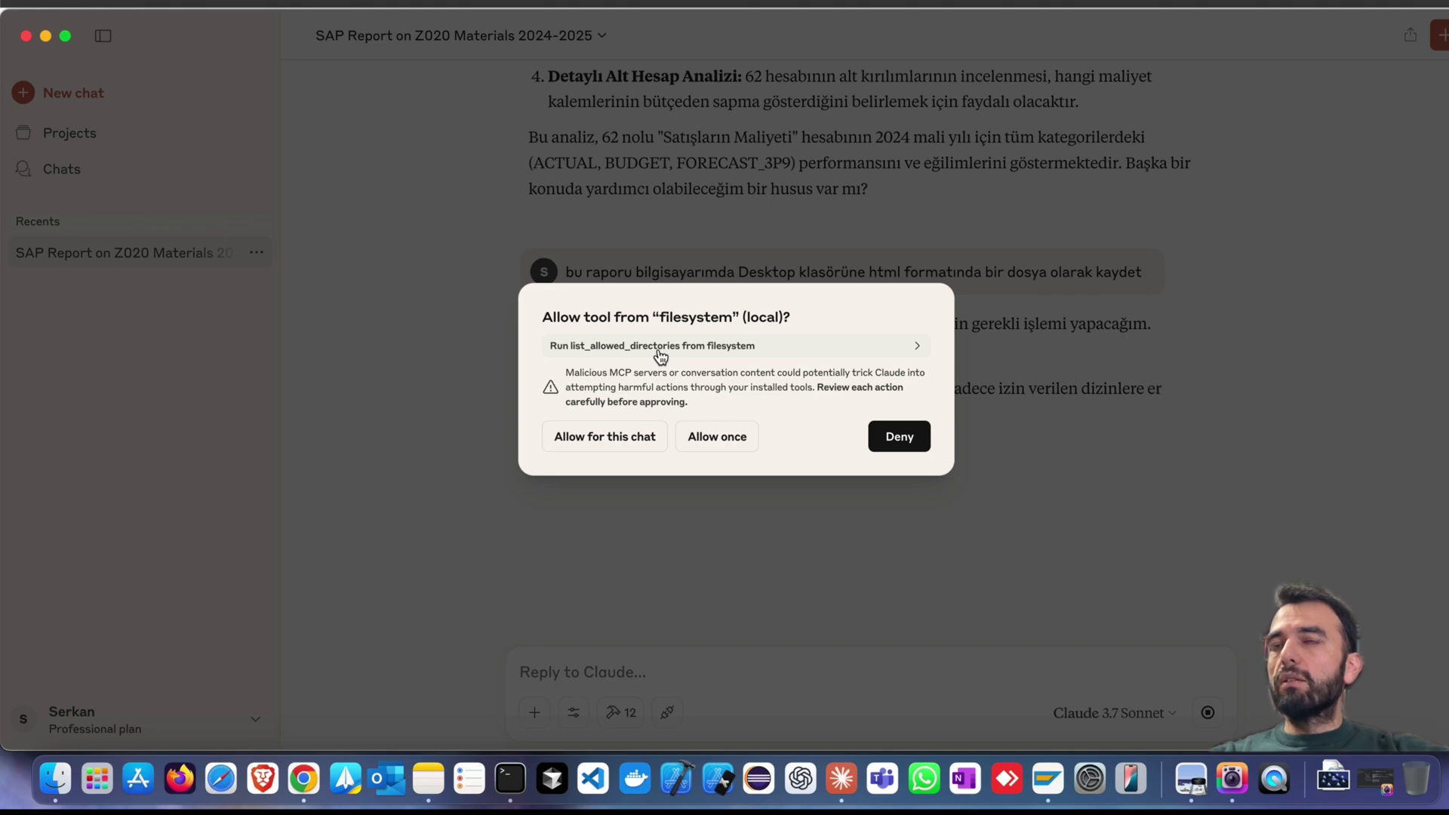
{"action": "left_click", "coordinate": [637, 440]}
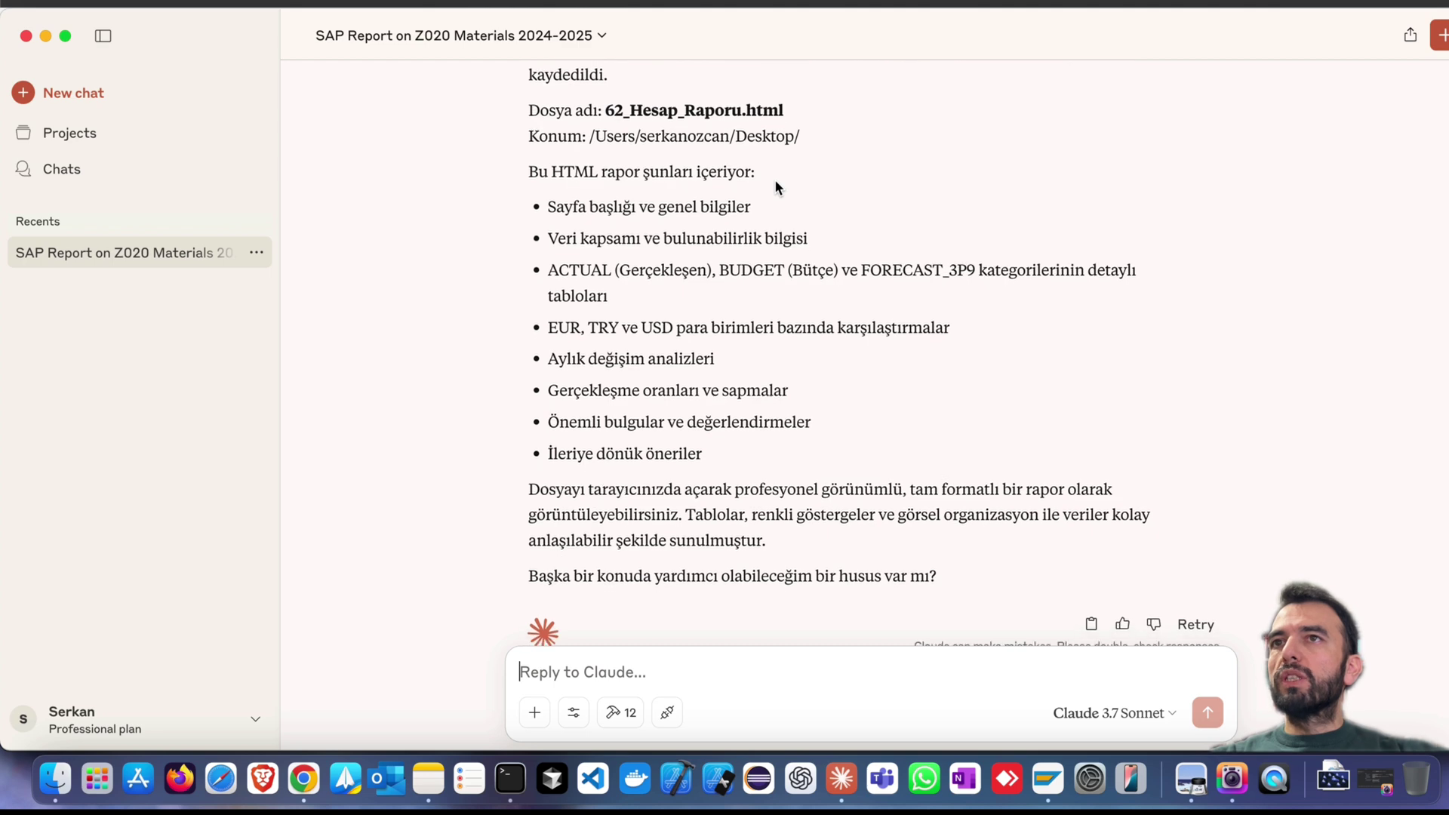
Open 62_Hesap_Raporu.html from the Desktop folder in Finder and read its title, 'Genel Bilgiler' and 'Veri Kapsamı ve Bulunabilirlik' sections.
{"action": "left_click", "coordinate": [59, 789]}
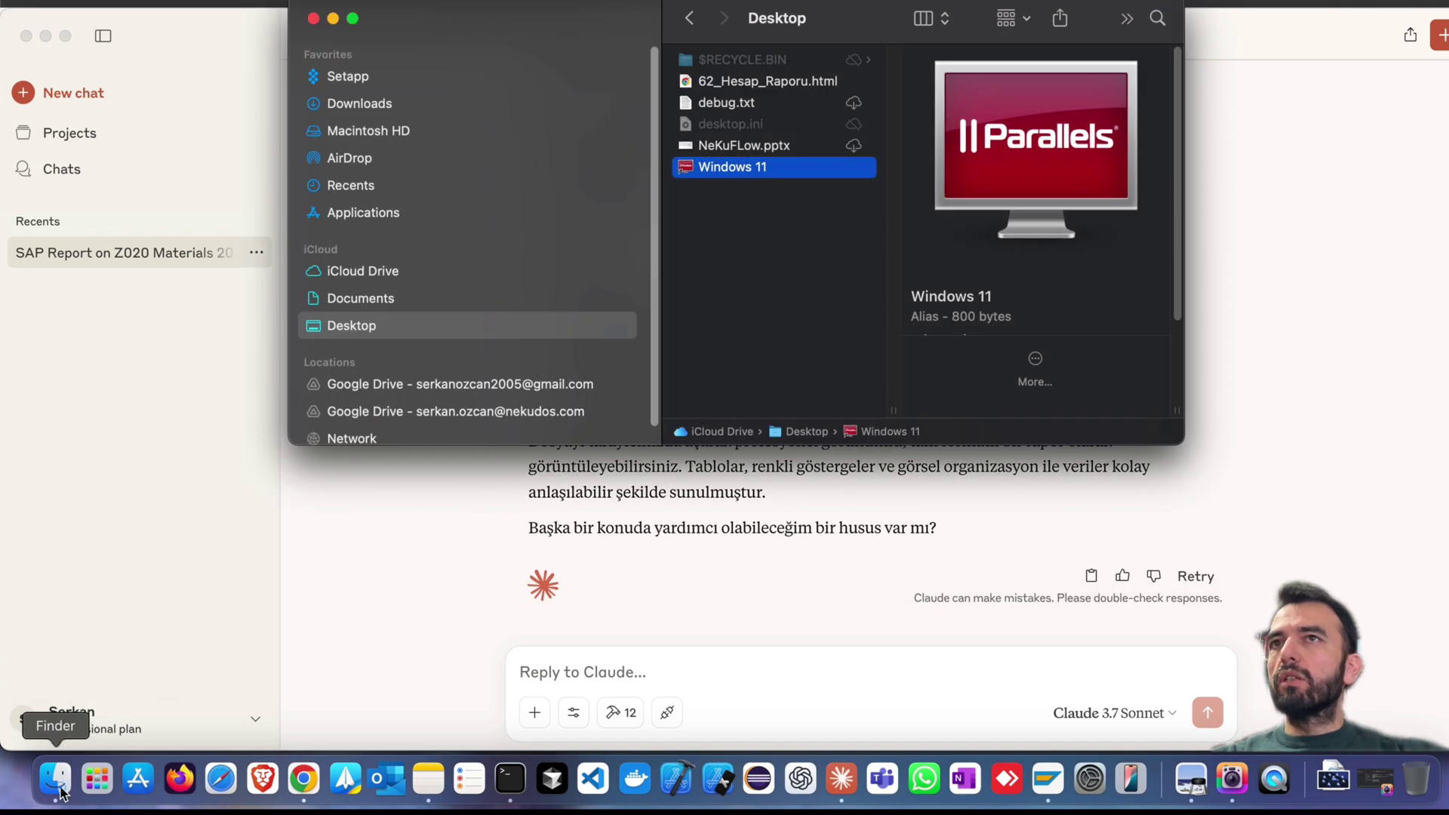
{"action": "double_click", "coordinate": [801, 81]}
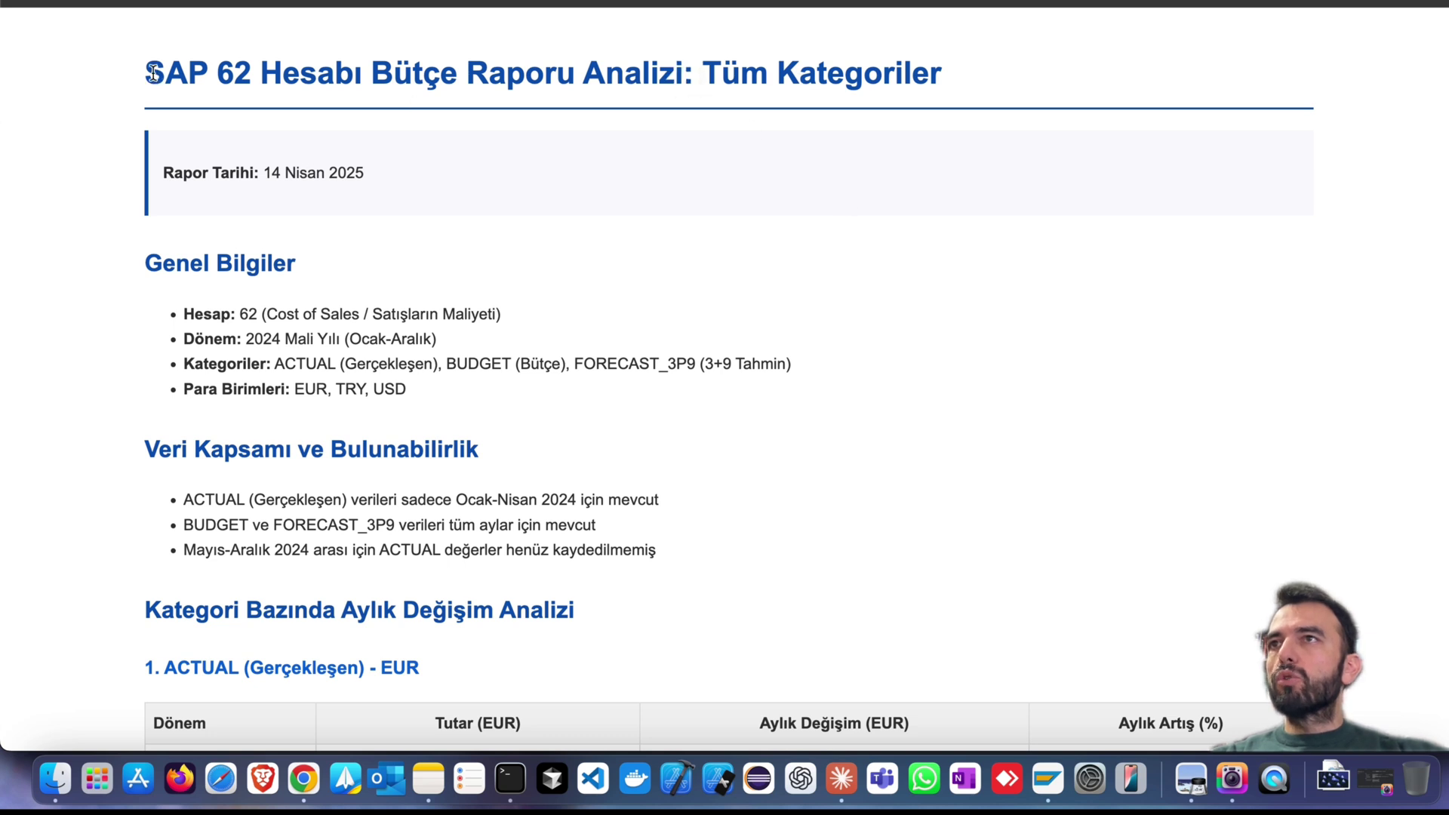
{"action": "left_click_drag", "start_coordinate": [152, 73], "coordinate": [938, 85]}
{"action": "scroll", "coordinate": [927, 88], "scroll_direction": "down", "scroll_amount": 5}
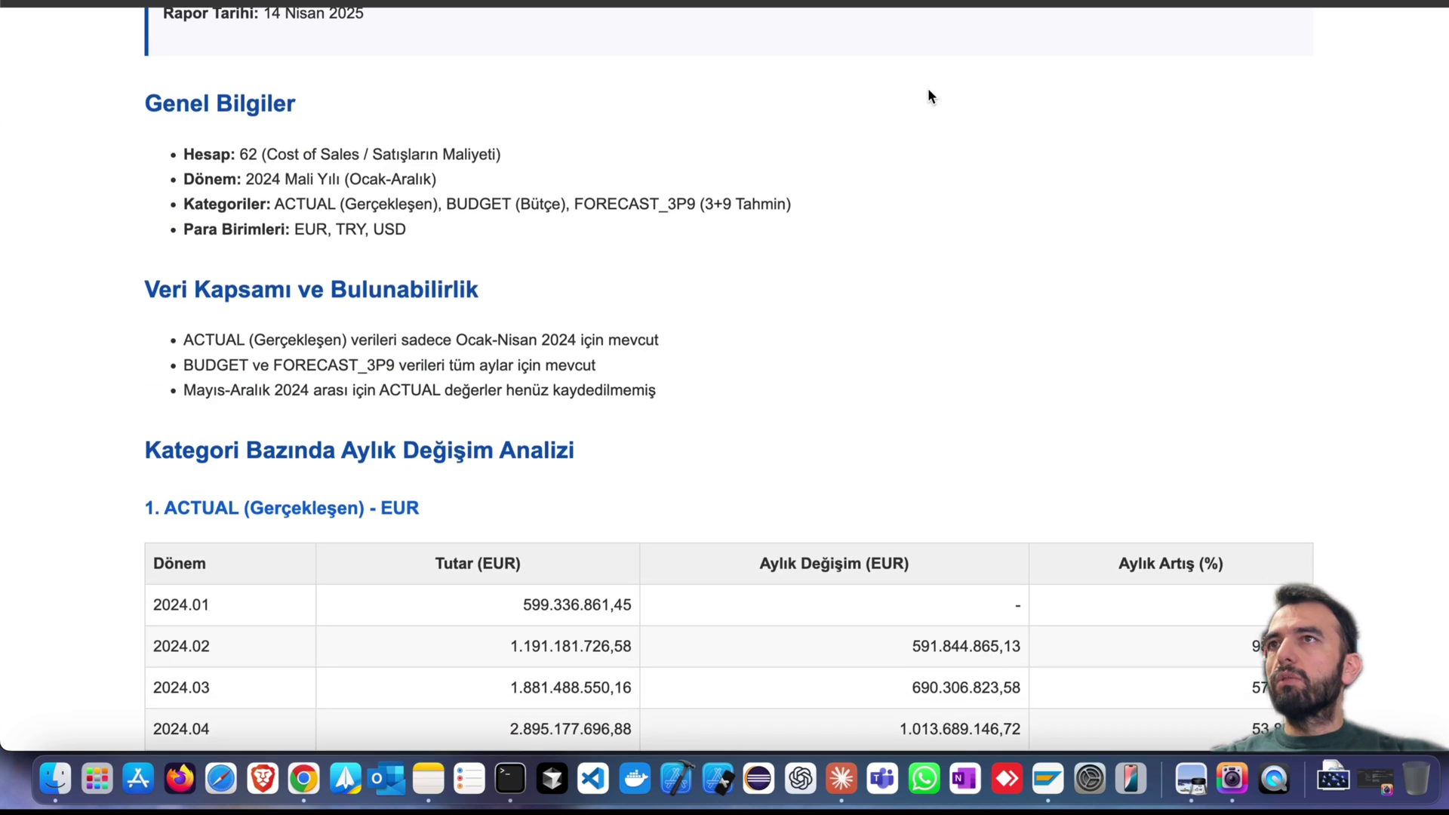
{"action": "left_click_drag", "start_coordinate": [507, 151], "coordinate": [593, 202]}
{"action": "scroll", "coordinate": [573, 219], "scroll_direction": "down", "scroll_amount": 1}
{"action": "left_click_drag", "start_coordinate": [444, 240], "coordinate": [643, 355]}
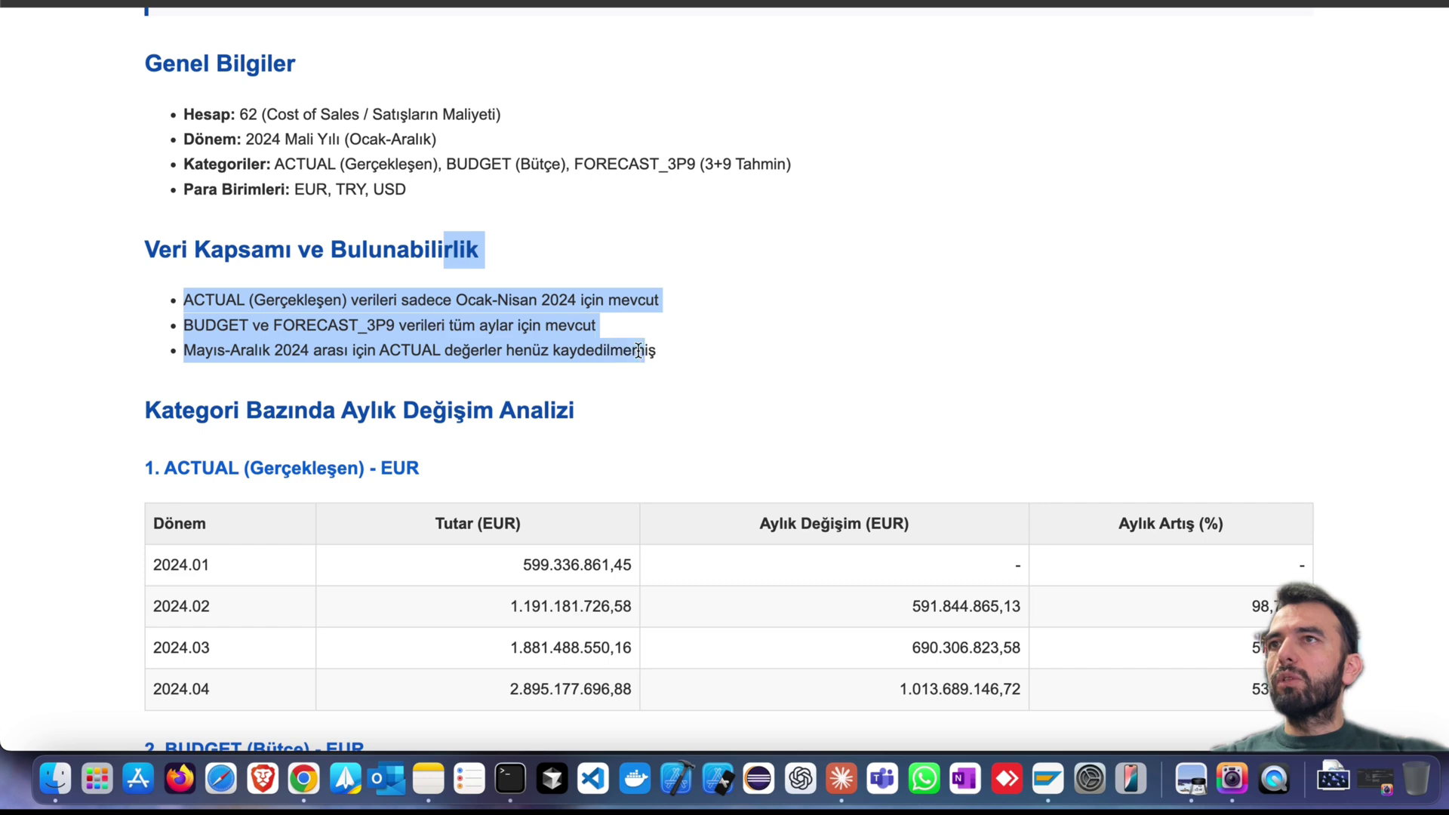
Review the report's monthly ACTUAL and BUDGET tables in EUR and the 'Gerçekleşme Analizi (ACTUAL vs BUDGET)' section.
{"action": "scroll", "coordinate": [640, 317], "scroll_direction": "down", "scroll_amount": 7}
{"action": "left_click", "coordinate": [758, 270]}
{"action": "scroll", "coordinate": [747, 242], "scroll_direction": "down", "scroll_amount": 20}
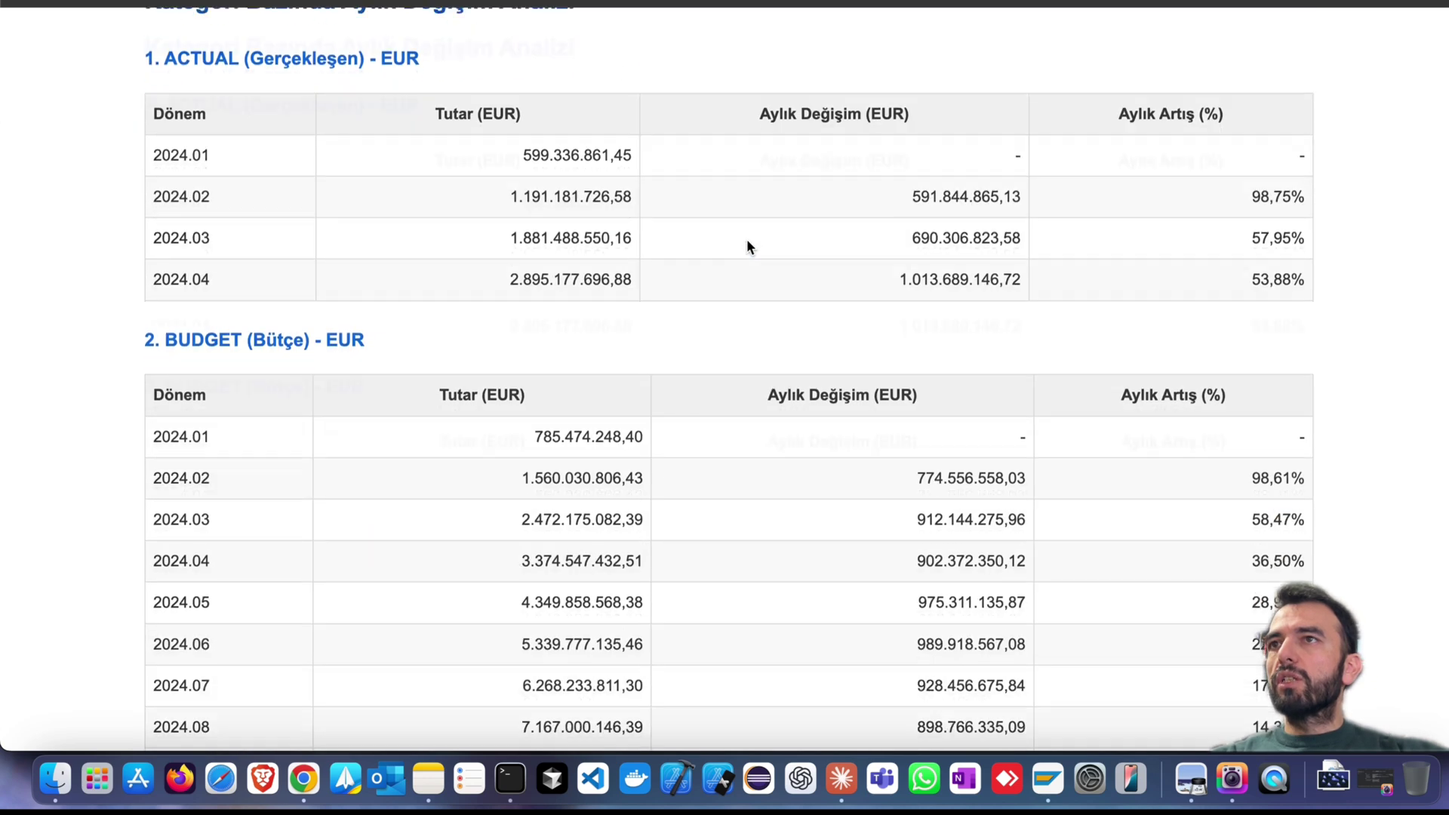
{"action": "scroll", "coordinate": [746, 245], "scroll_direction": "down", "scroll_amount": 6}
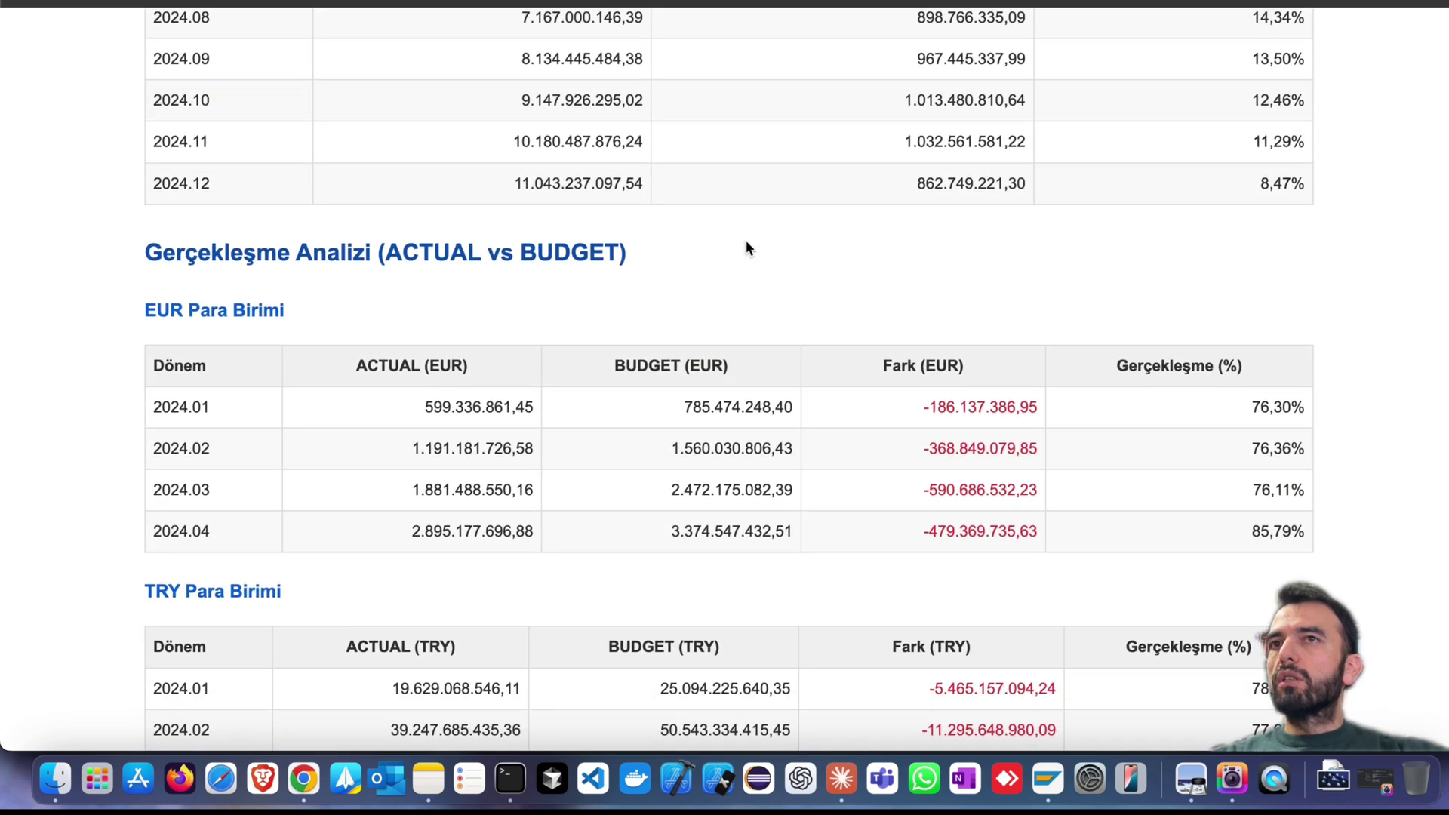
{"action": "left_click_drag", "start_coordinate": [766, 260], "coordinate": [1126, 392]}
Review the BUDGET vs FORECAST_3P9 comparisons, the key findings and the 'Öneriler' recommendations through the end of the HTML report.
{"action": "scroll", "coordinate": [1094, 257], "scroll_direction": "down", "scroll_amount": 20}
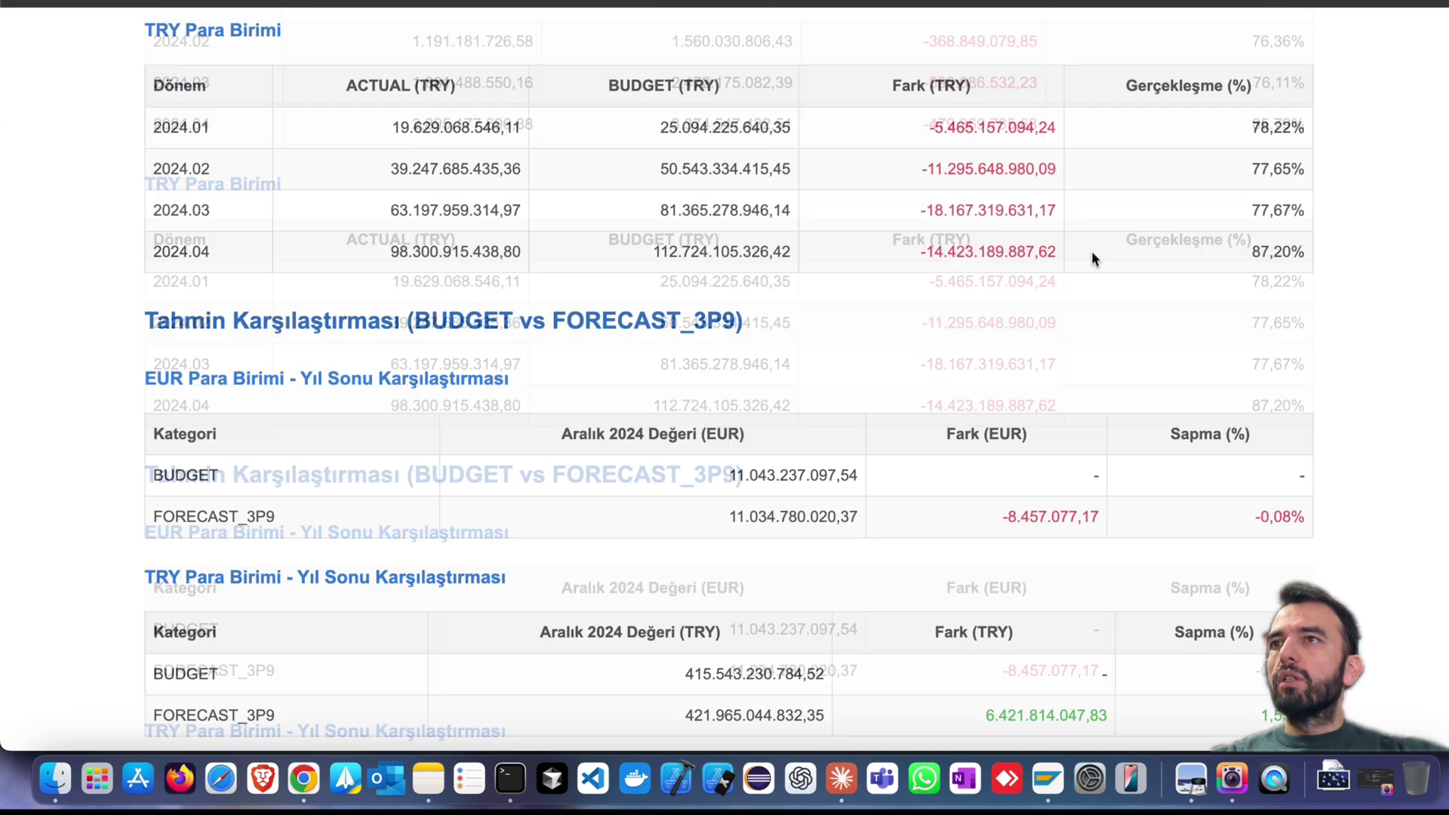
{"action": "scroll", "coordinate": [1091, 250], "scroll_direction": "down", "scroll_amount": 15}
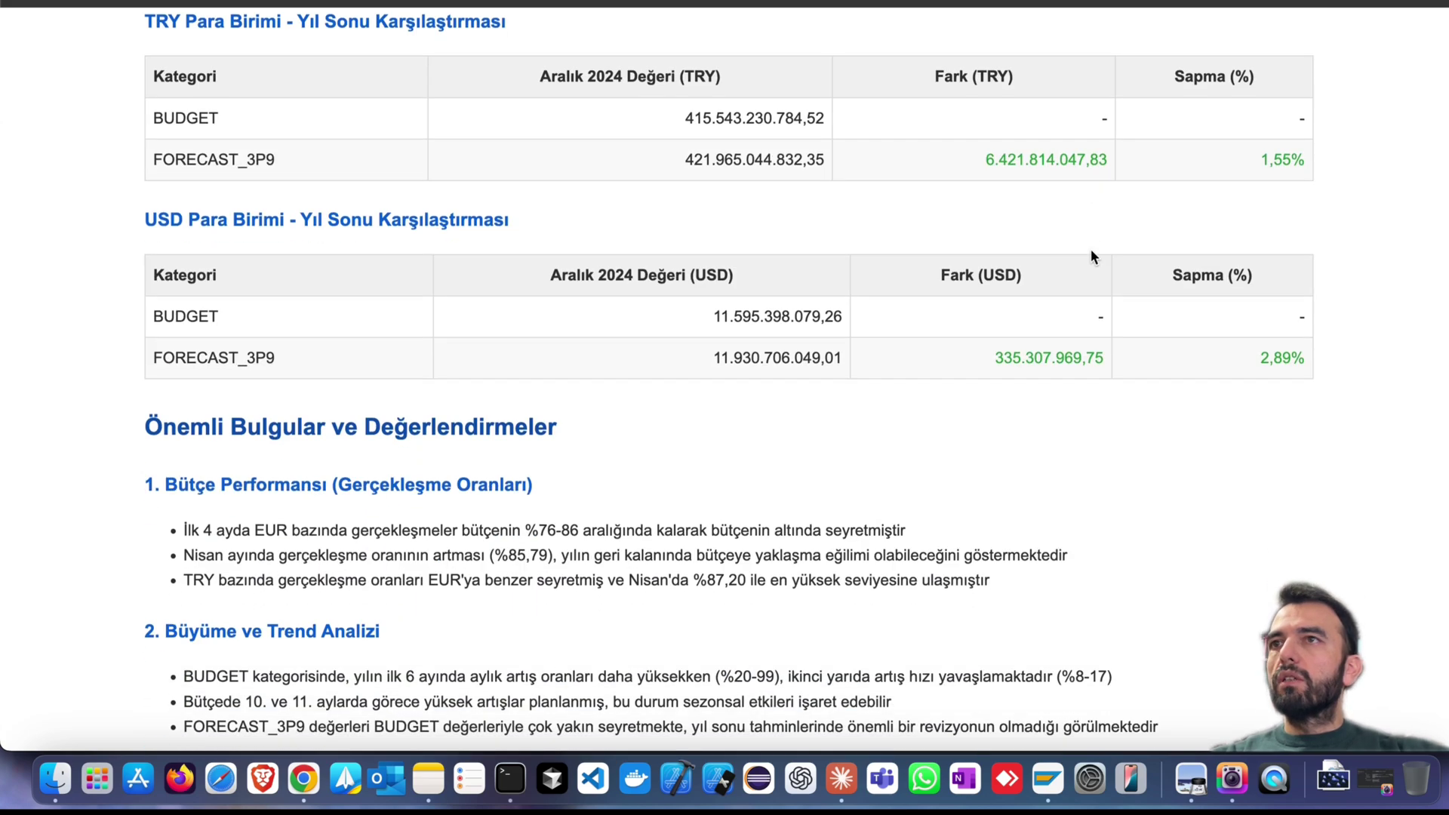
{"action": "scroll", "coordinate": [1091, 258], "scroll_direction": "down", "scroll_amount": 1}
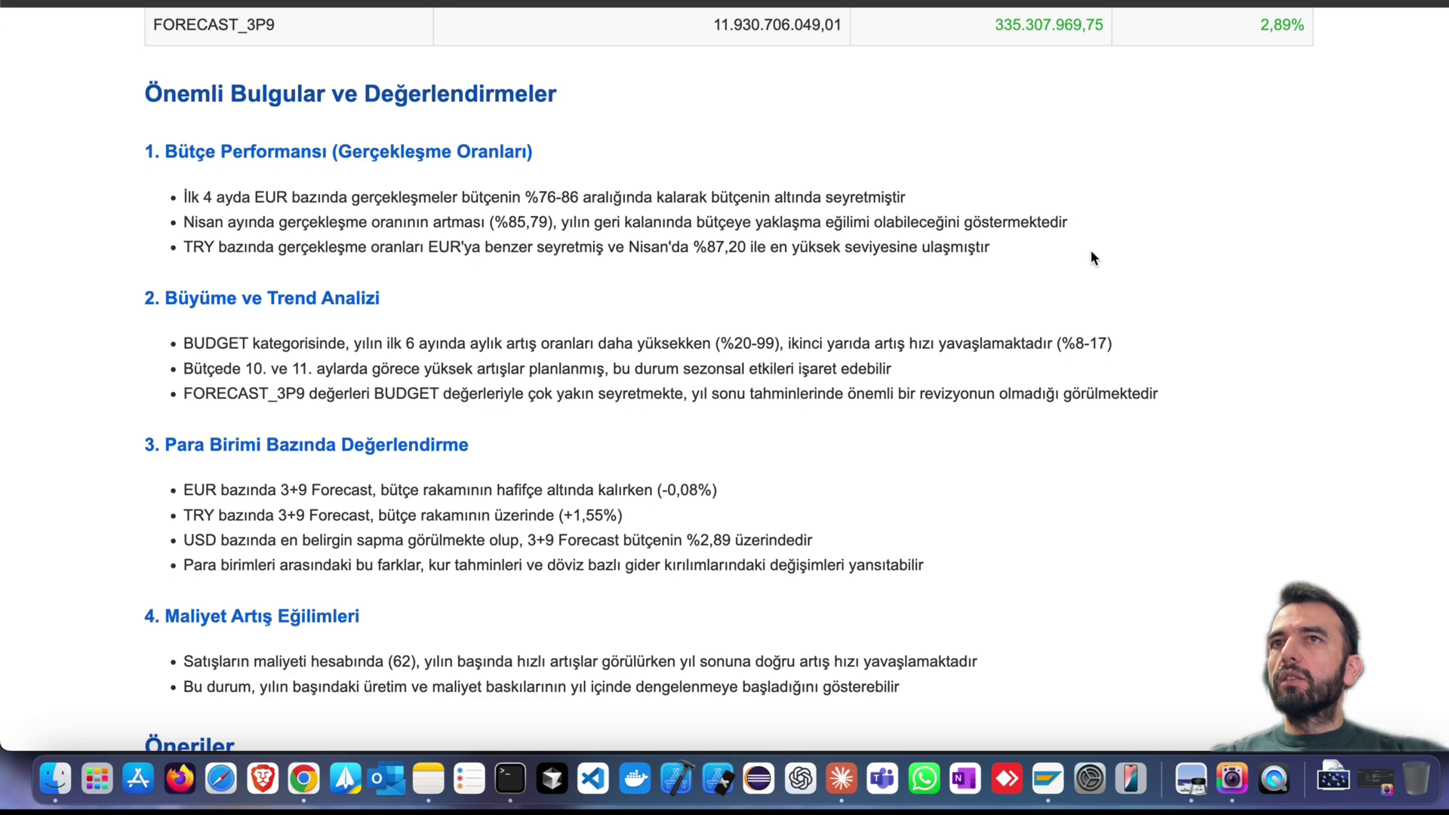
{"action": "scroll", "coordinate": [1083, 248], "scroll_direction": "down", "scroll_amount": 11}
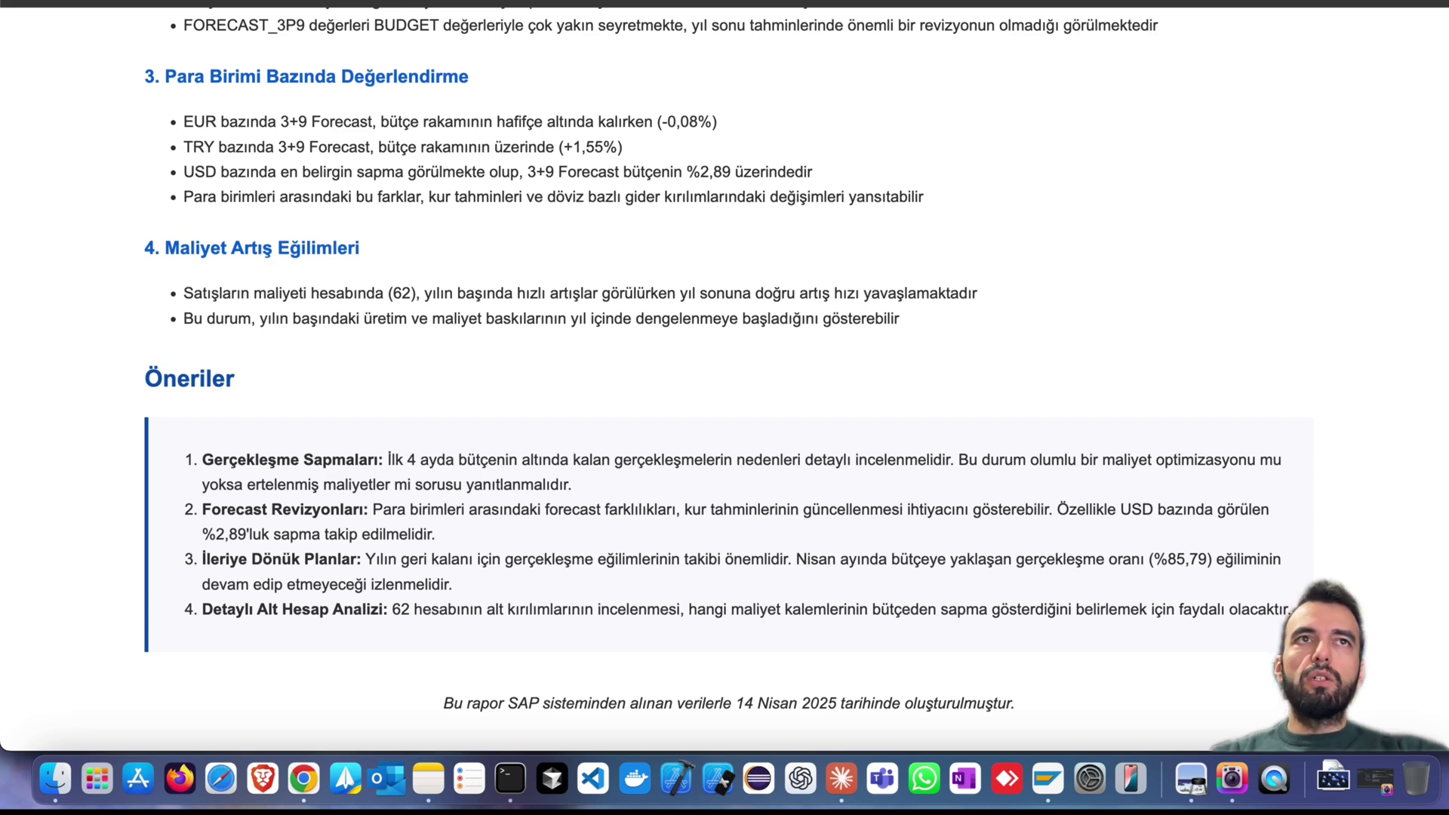
Switch to SAP and open the Data Browser's initial screen.
{"action": "key", "text": "super+Tab"}
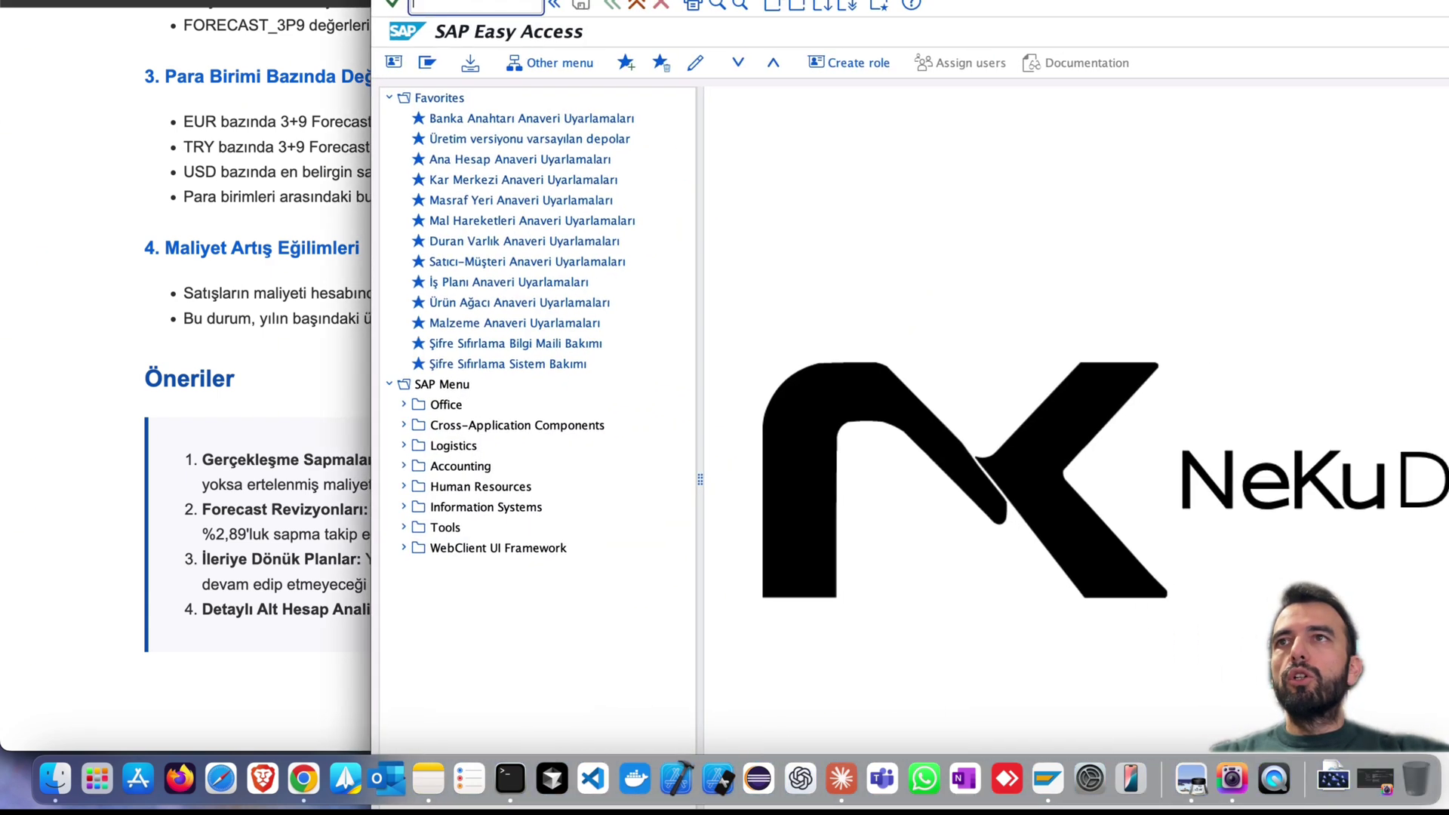
{"action": "type", "text": "se16n"}
{"action": "key", "text": "Return"}
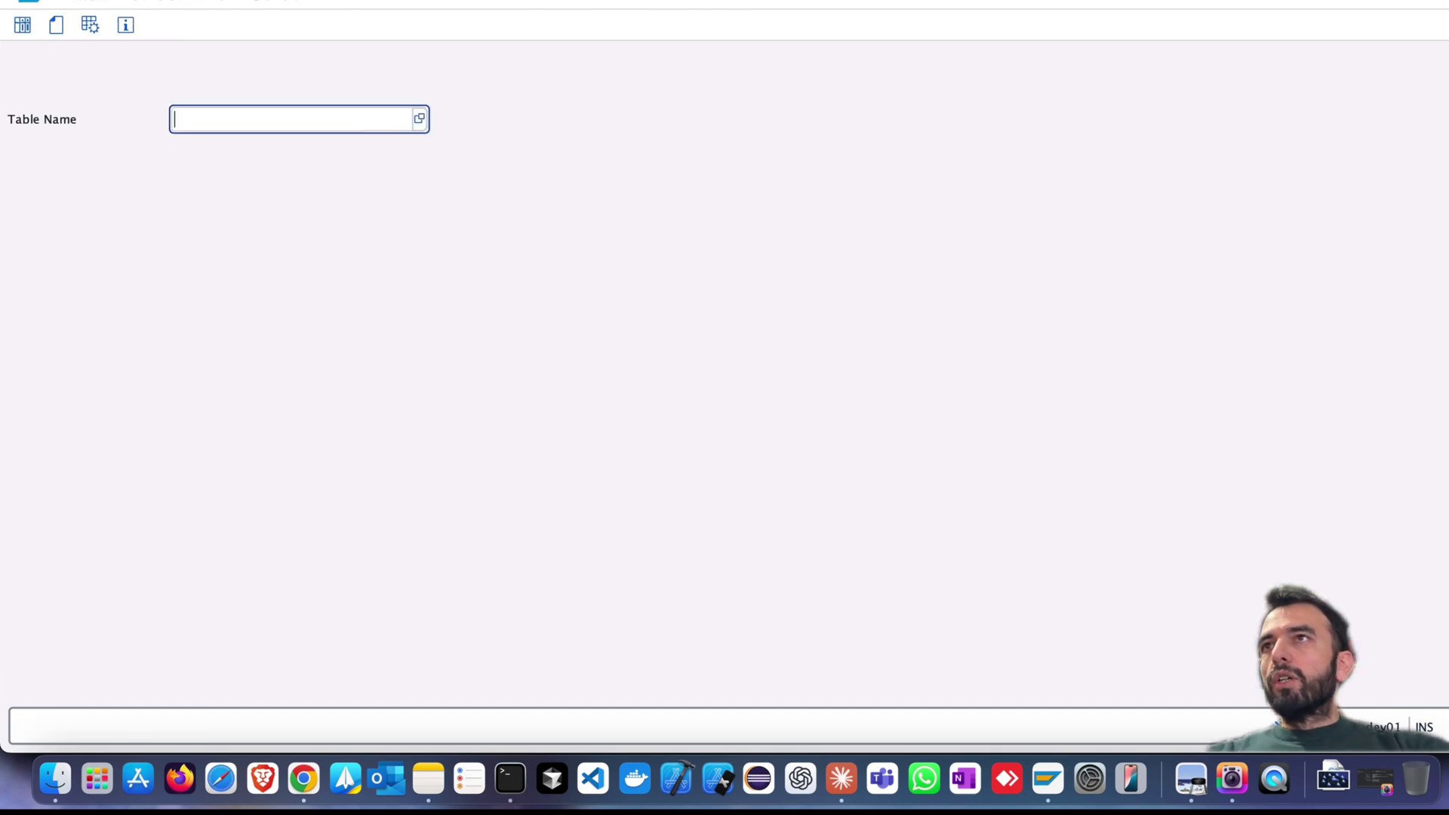
{"action": "mouse_move", "coordinate": [382, 9]}
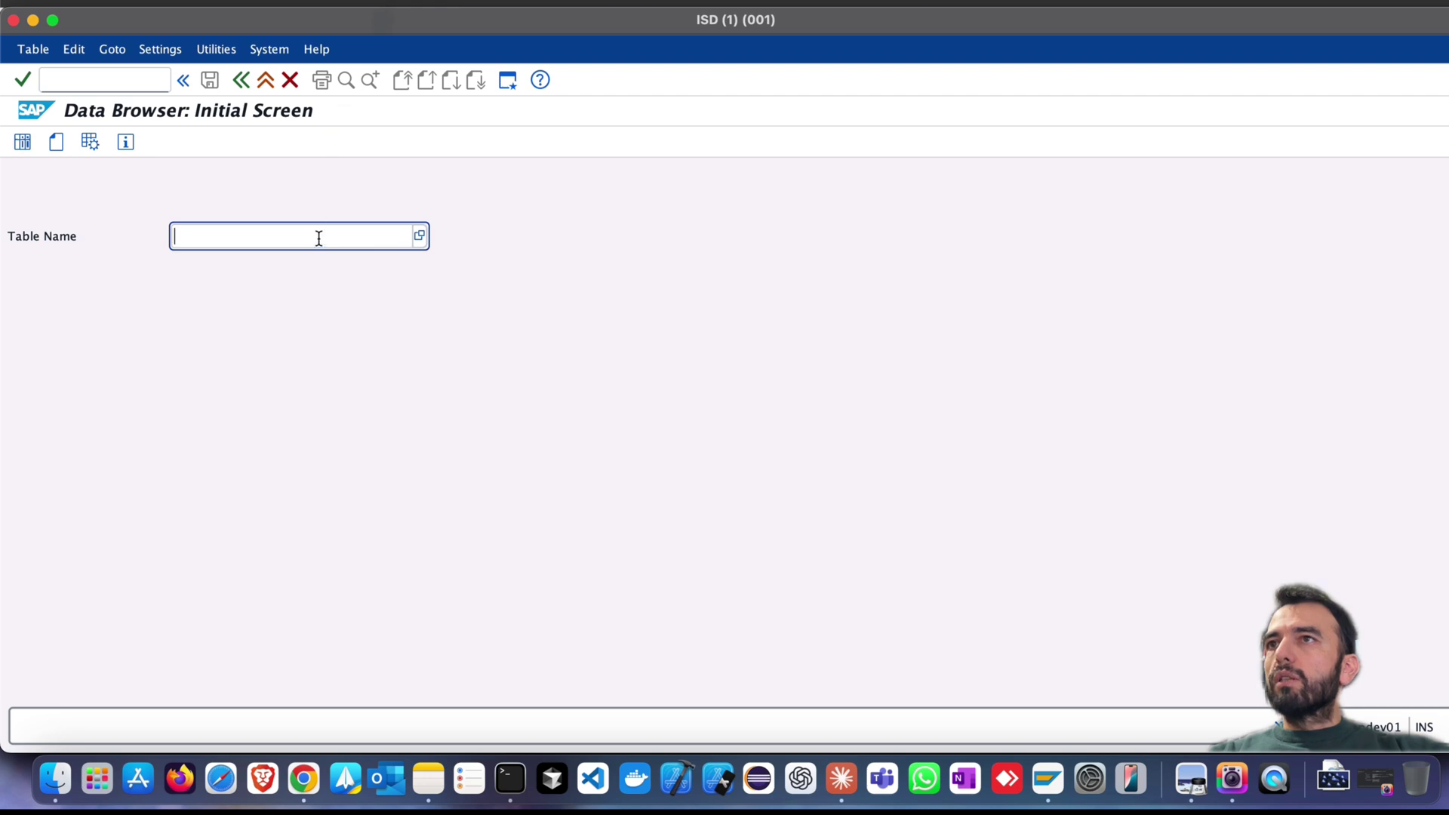
Display the entries of table ZNEKUAI_T_REPORT without any selection restrictions.
{"action": "left_click", "coordinate": [317, 236]}
{"action": "key", "text": "Return"}
{"action": "key", "text": "Return"}
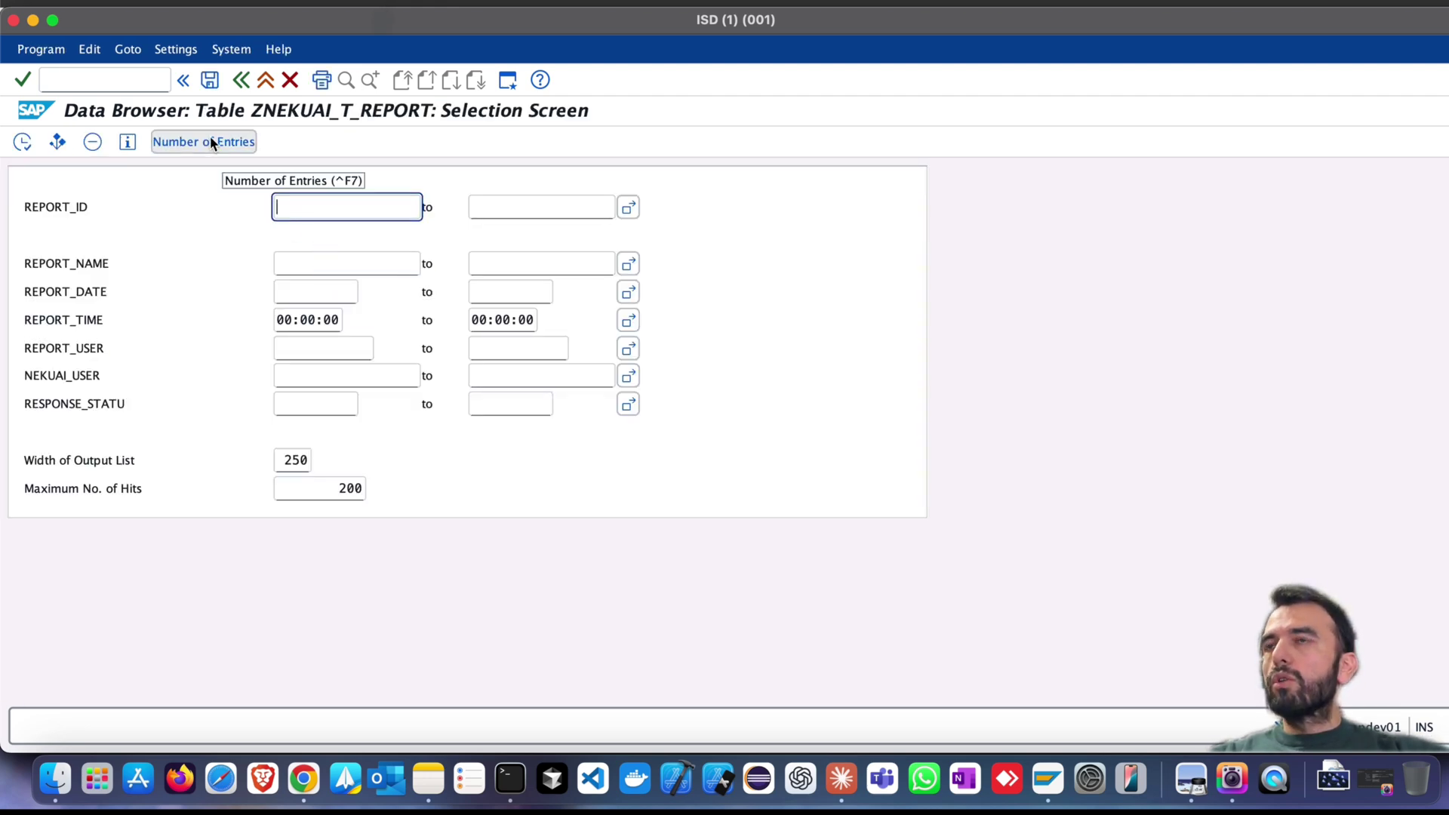
{"action": "left_click", "coordinate": [22, 142]}
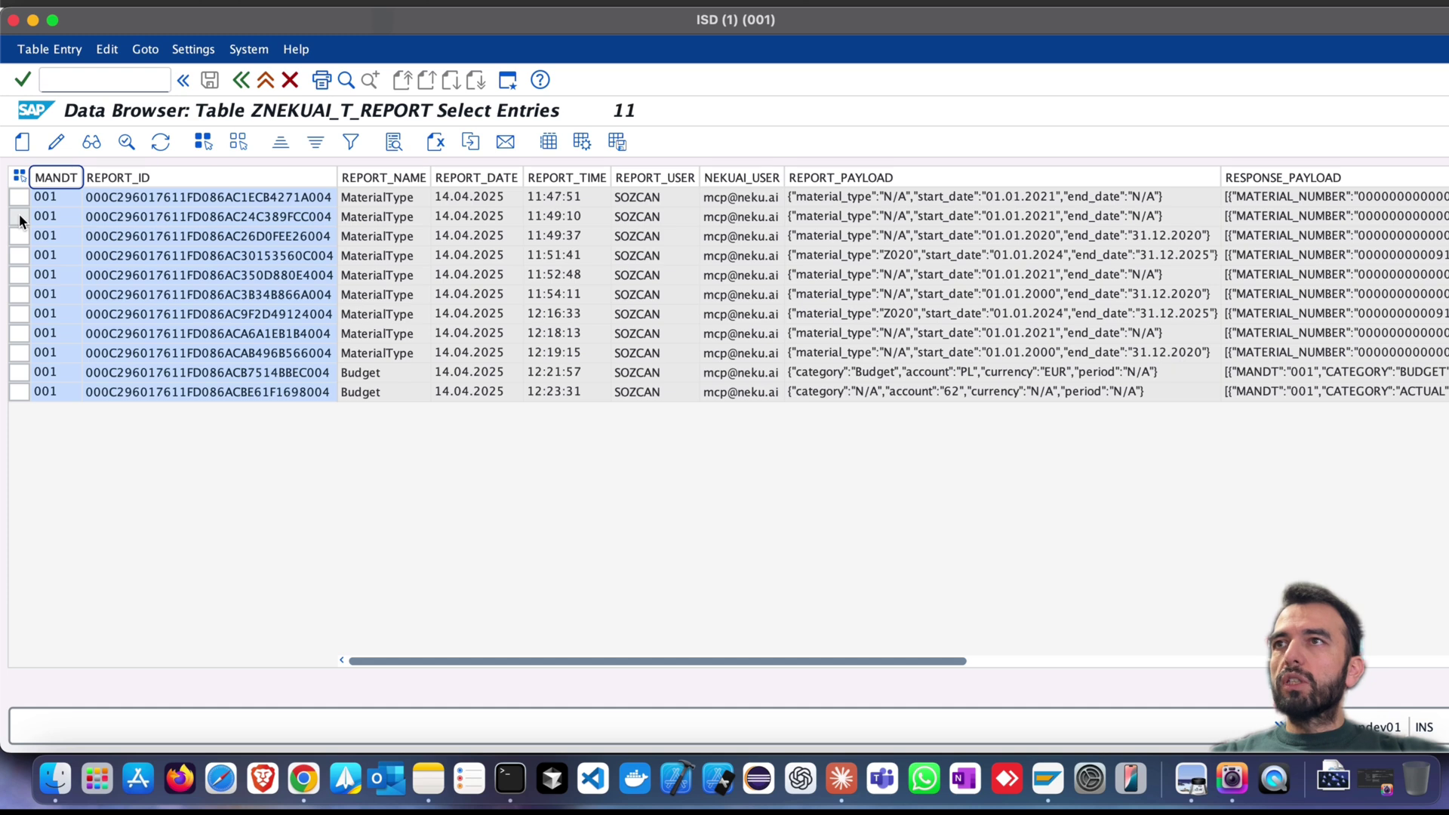
Examine the logged report requests, highlighting the entry rows and the MaterialType and Budget report names.
{"action": "left_click_drag", "start_coordinate": [21, 220], "coordinate": [413, 391]}
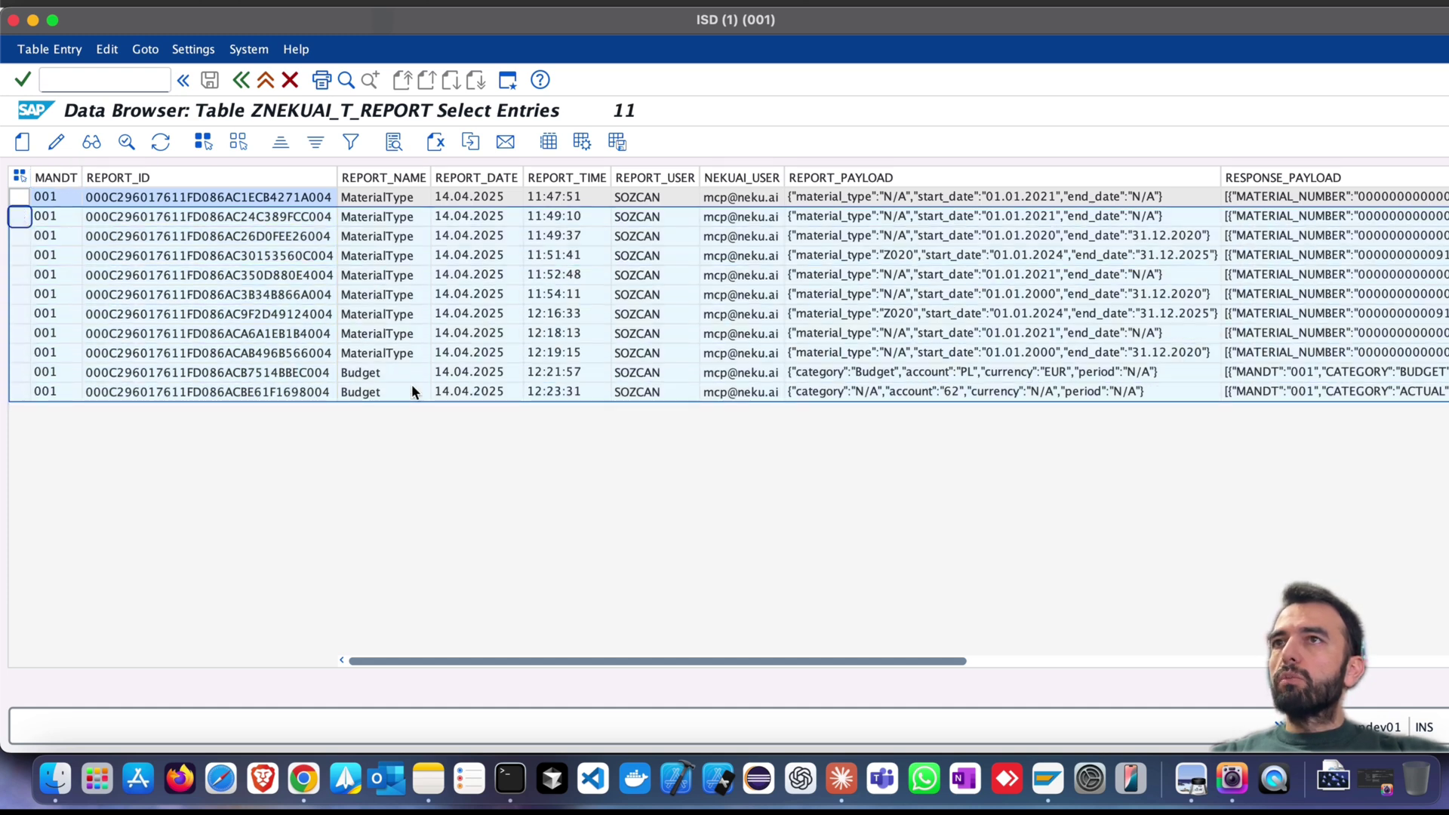
{"action": "left_click", "coordinate": [385, 268]}
{"action": "left_click", "coordinate": [385, 233]}
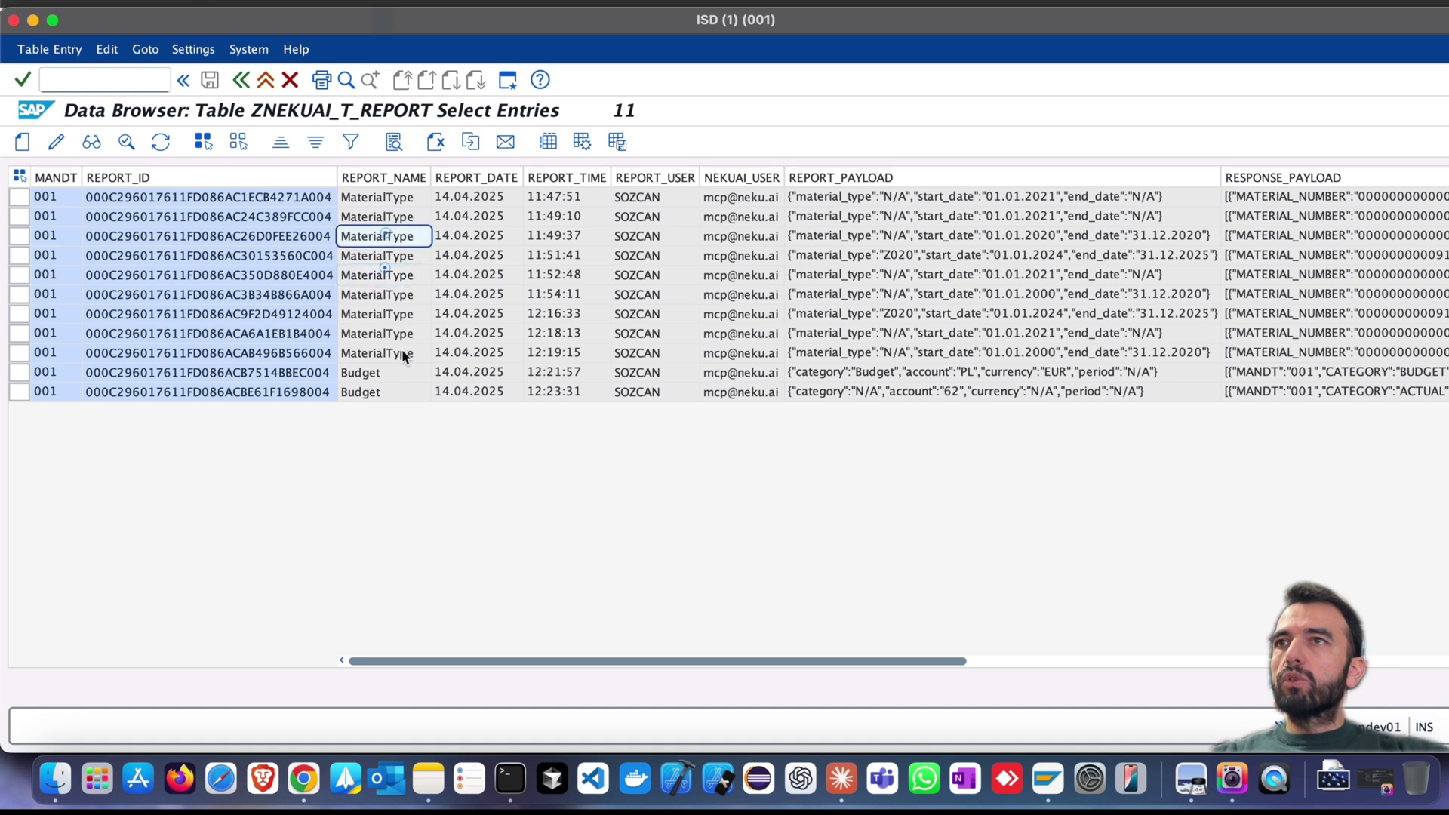
{"action": "left_click", "coordinate": [404, 353]}
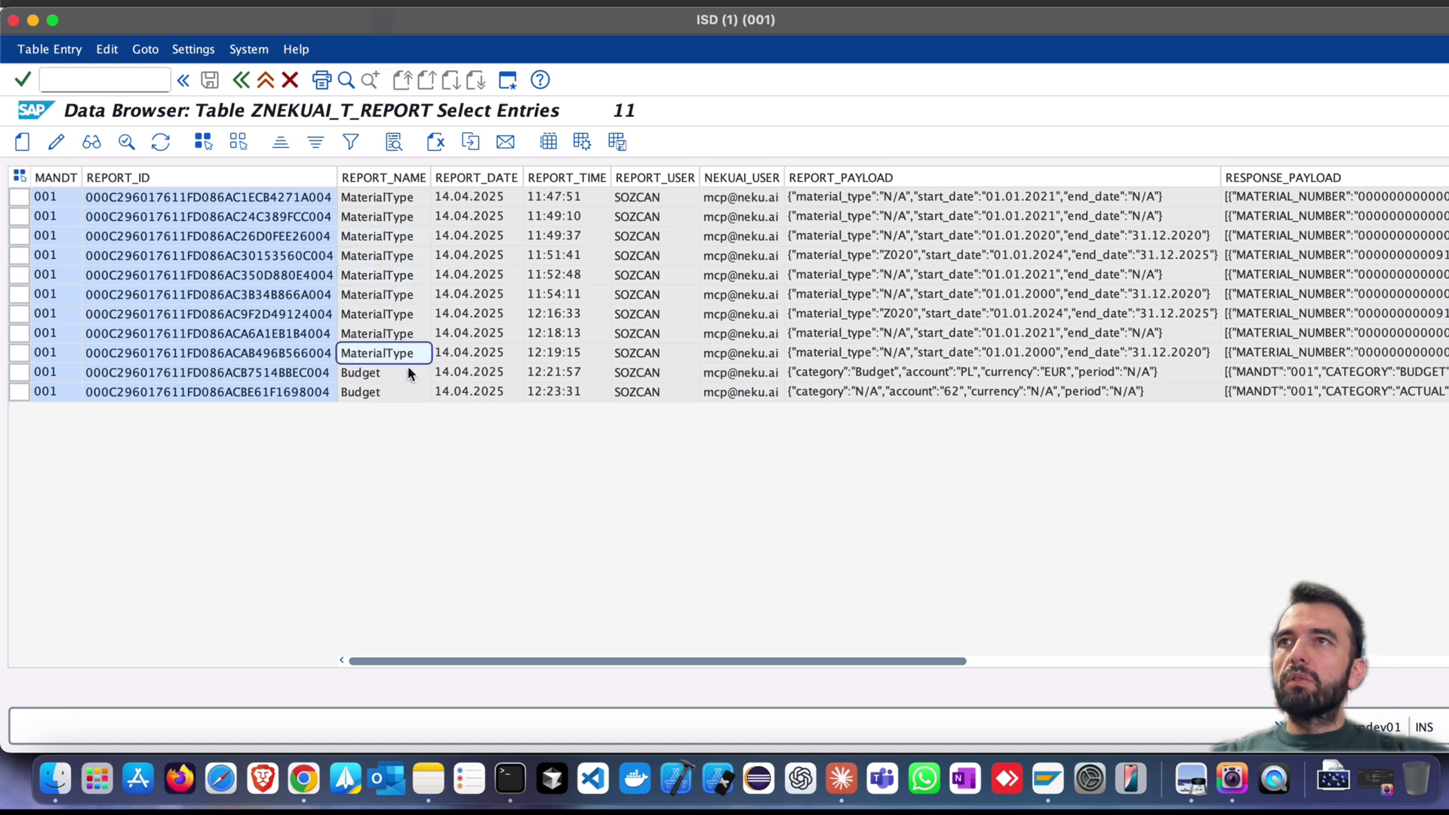
{"action": "left_click", "coordinate": [414, 372]}
{"action": "left_click", "coordinate": [396, 390]}
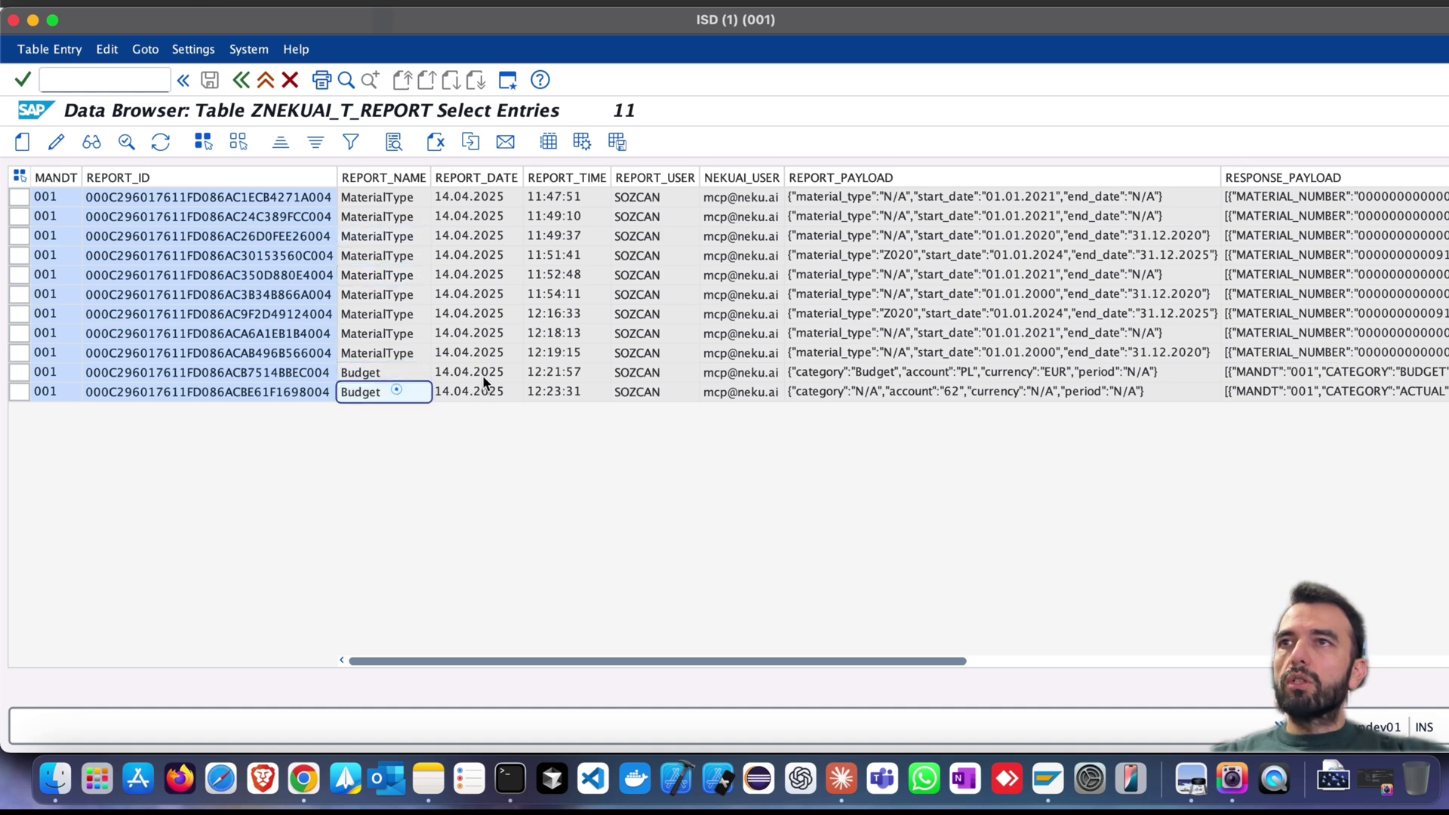
Examine the logged report dates, then highlight the REPORT_USER and NEKUAI_USER columns to check who made each request.
{"action": "left_click", "coordinate": [483, 374]}
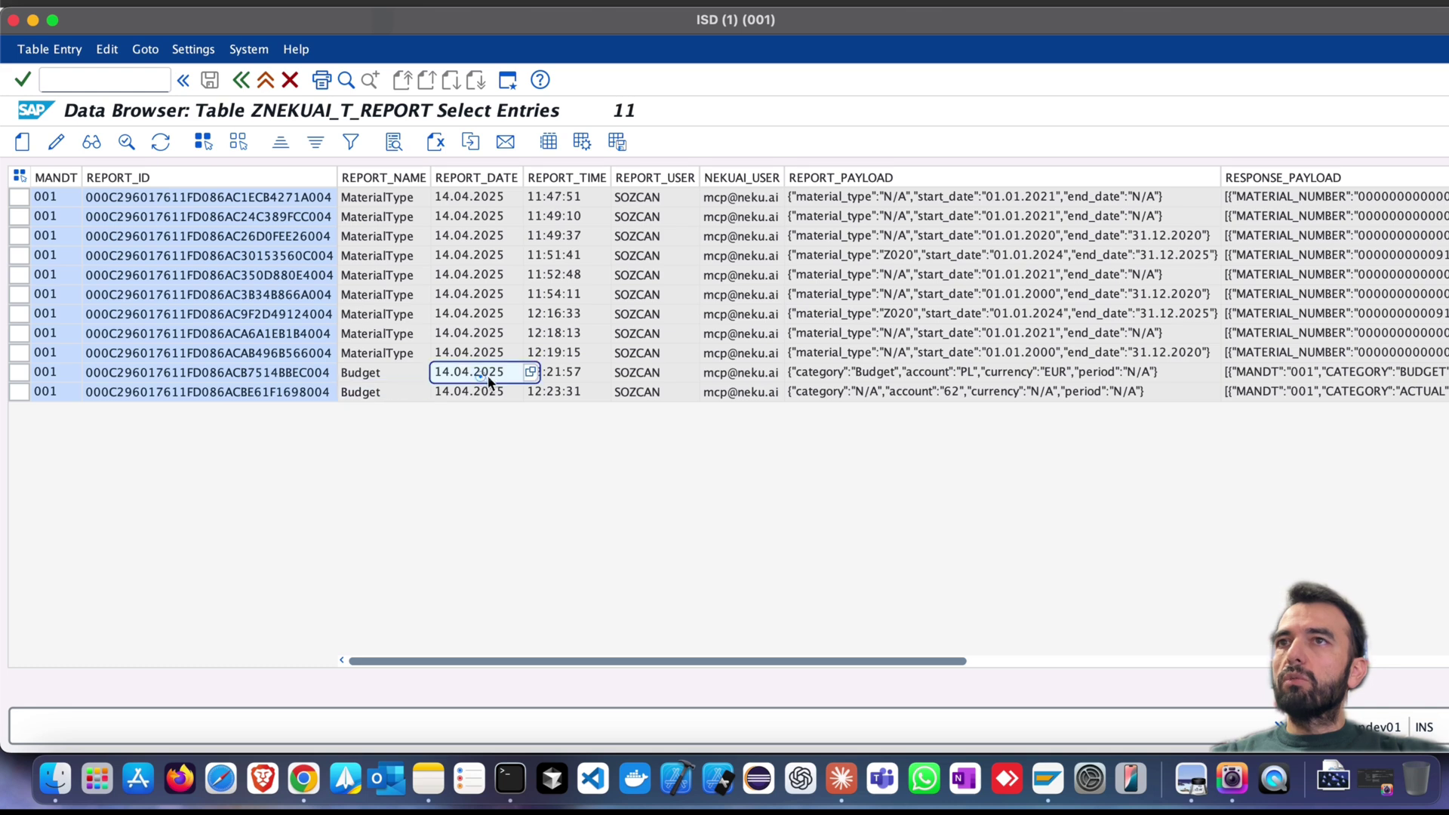
{"action": "left_click", "coordinate": [646, 375]}
{"action": "left_click", "coordinate": [676, 178]}
{"action": "left_click", "coordinate": [757, 178]}
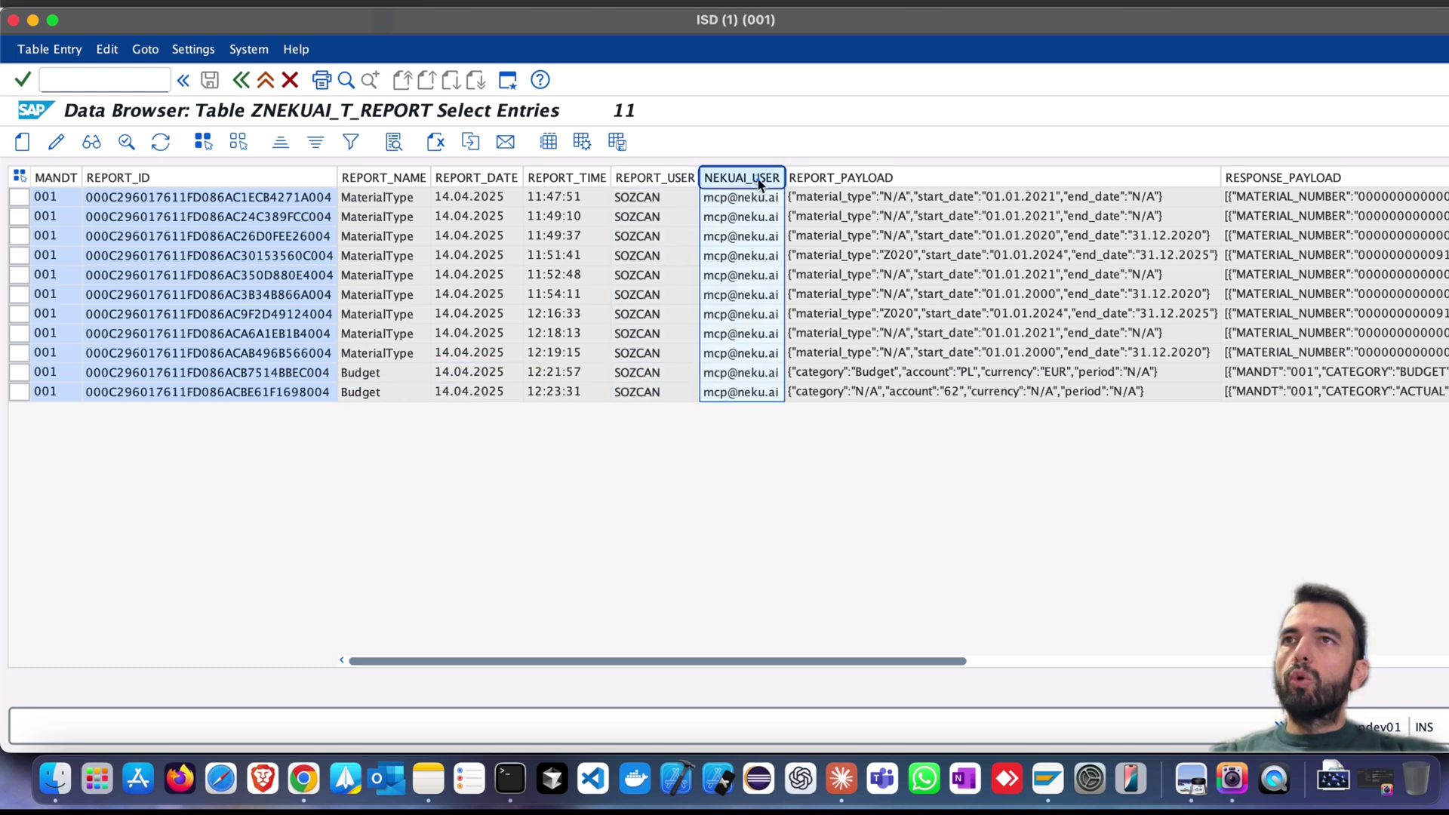
{"action": "left_click", "coordinate": [742, 335]}
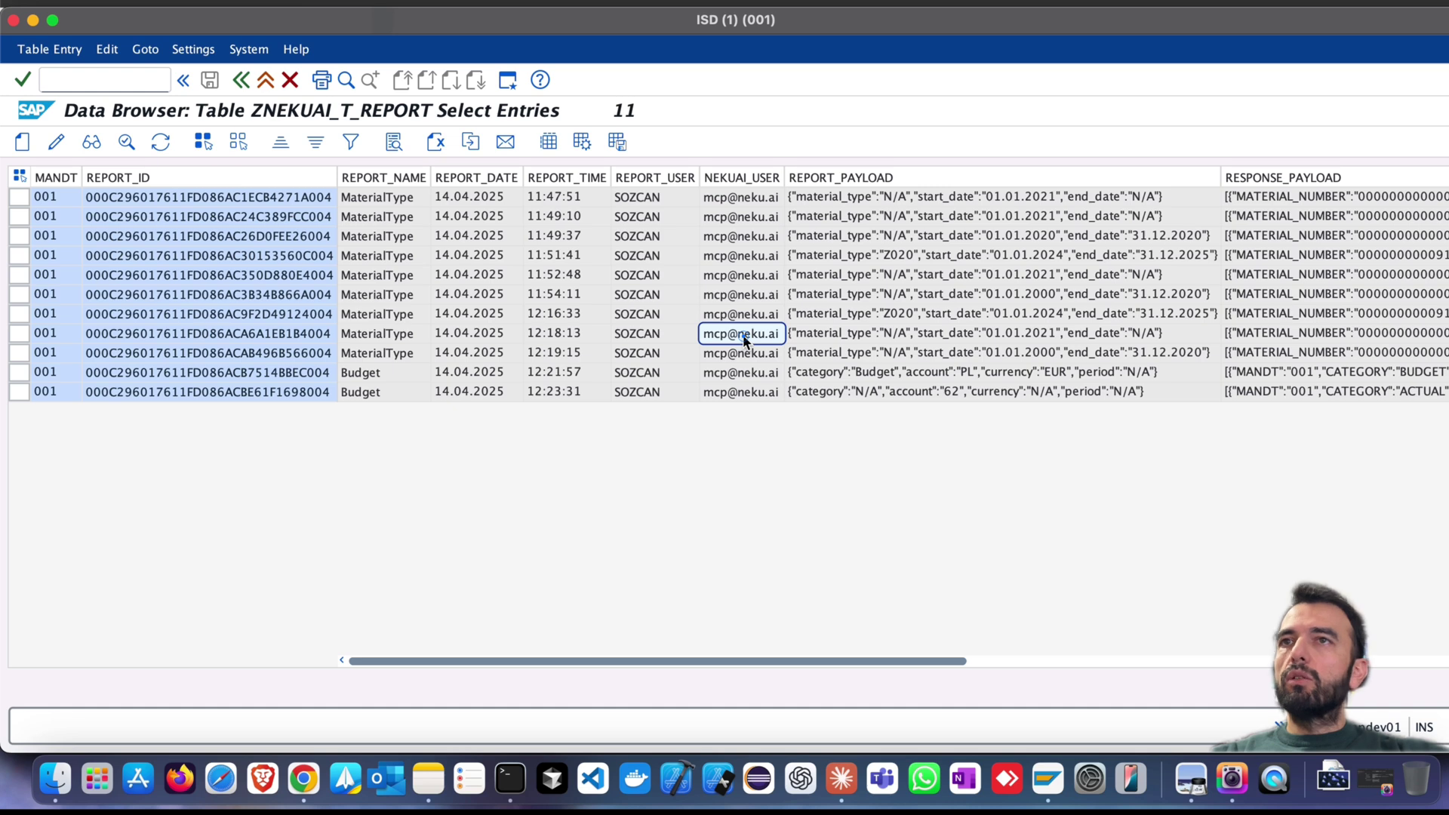
Examine the logged request and response data by highlighting the REPORT_PAYLOAD, RESPONSE_PAYLOAD and response status columns.
{"action": "left_click", "coordinate": [913, 179]}
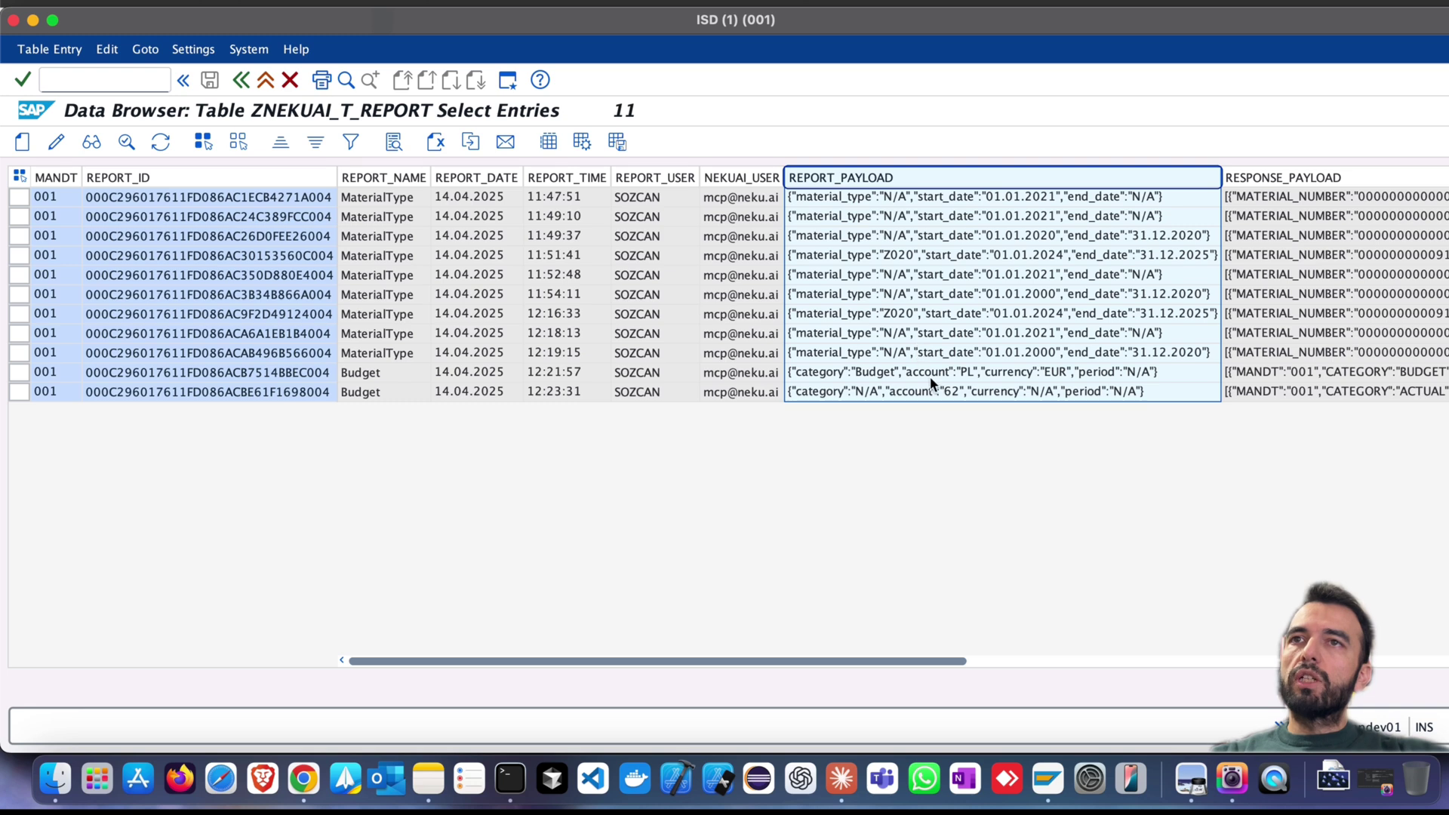
{"action": "left_click", "coordinate": [1285, 178]}
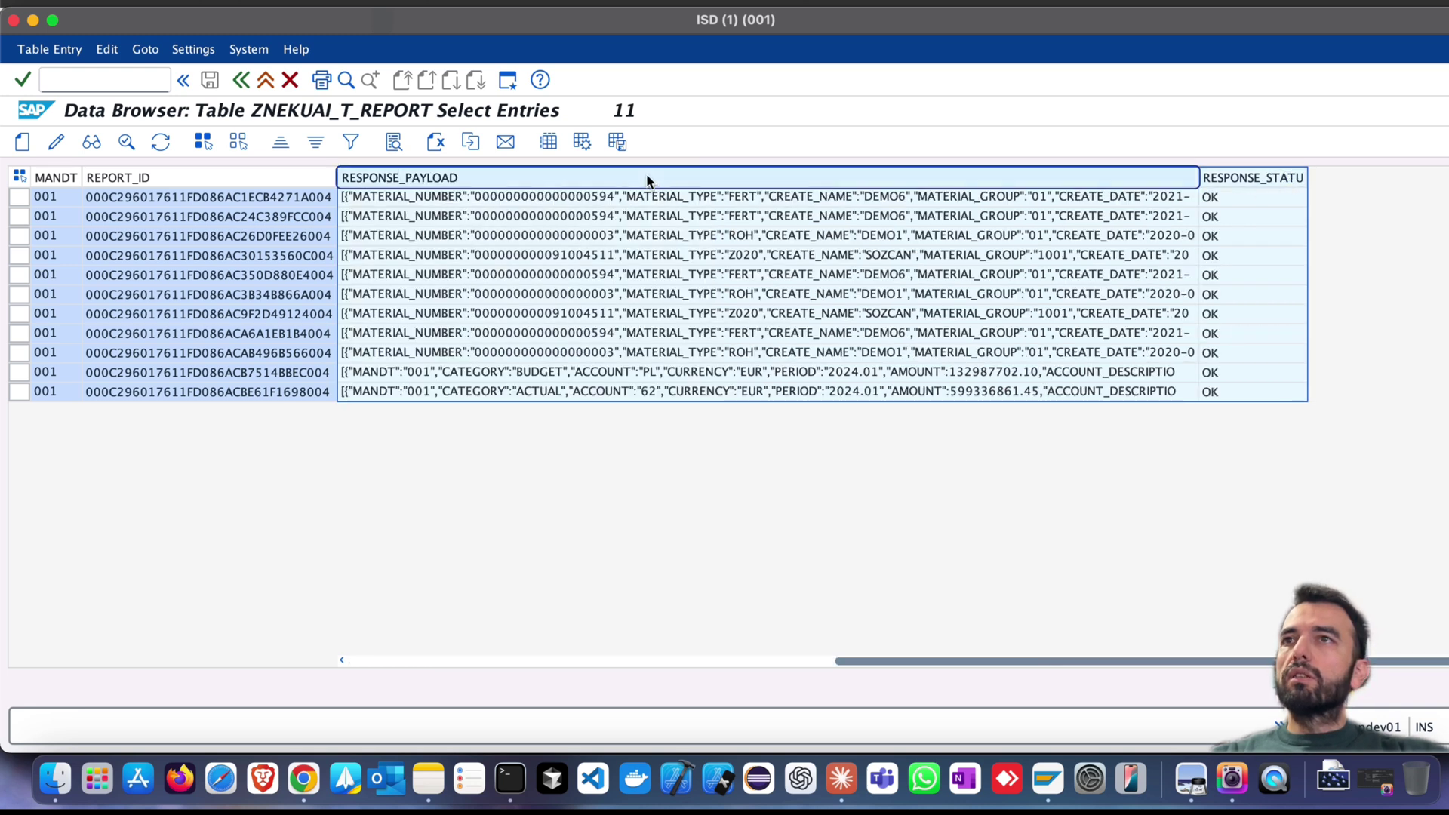
{"action": "left_click", "coordinate": [732, 240]}
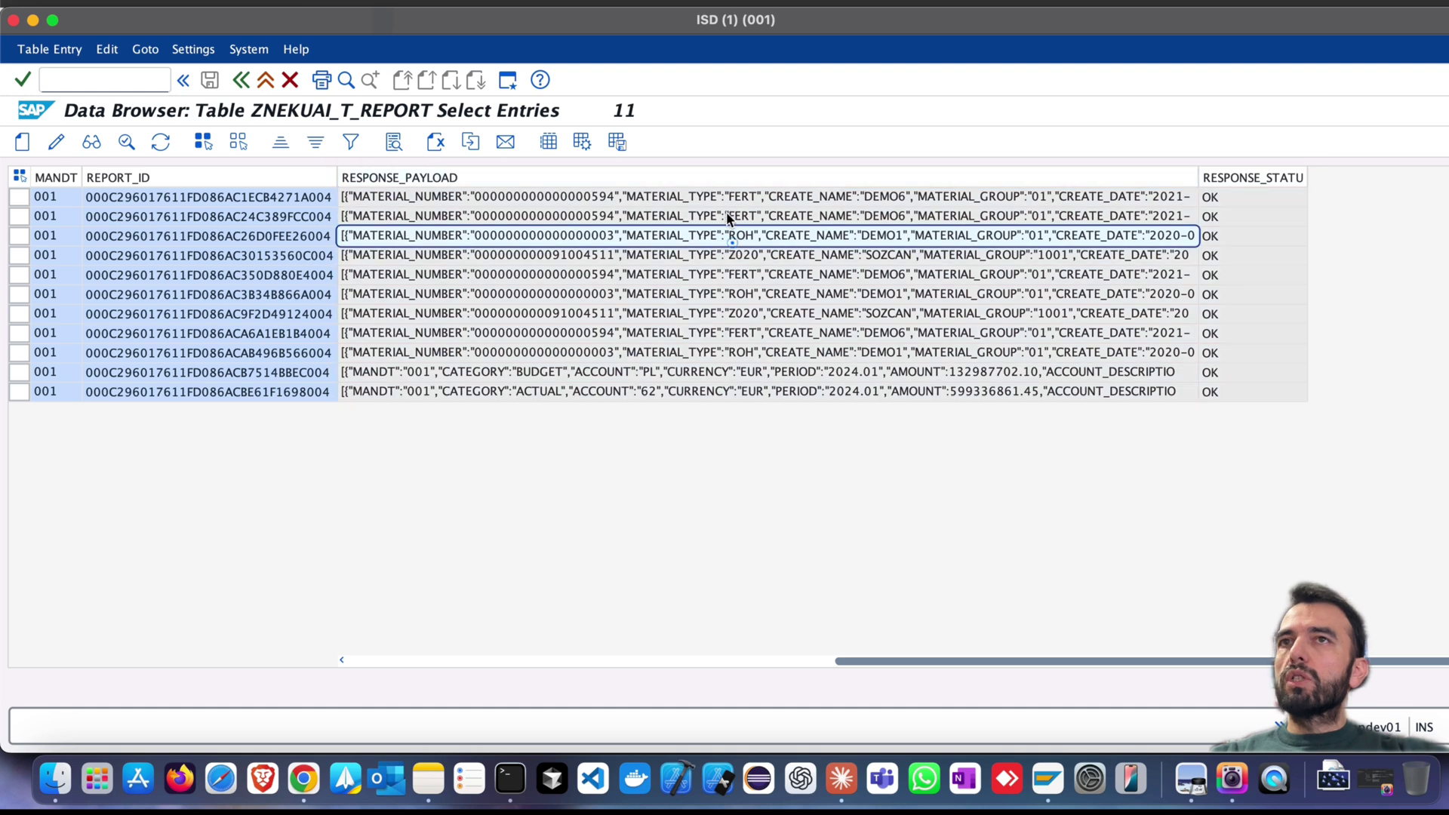
{"action": "left_click", "coordinate": [720, 178]}
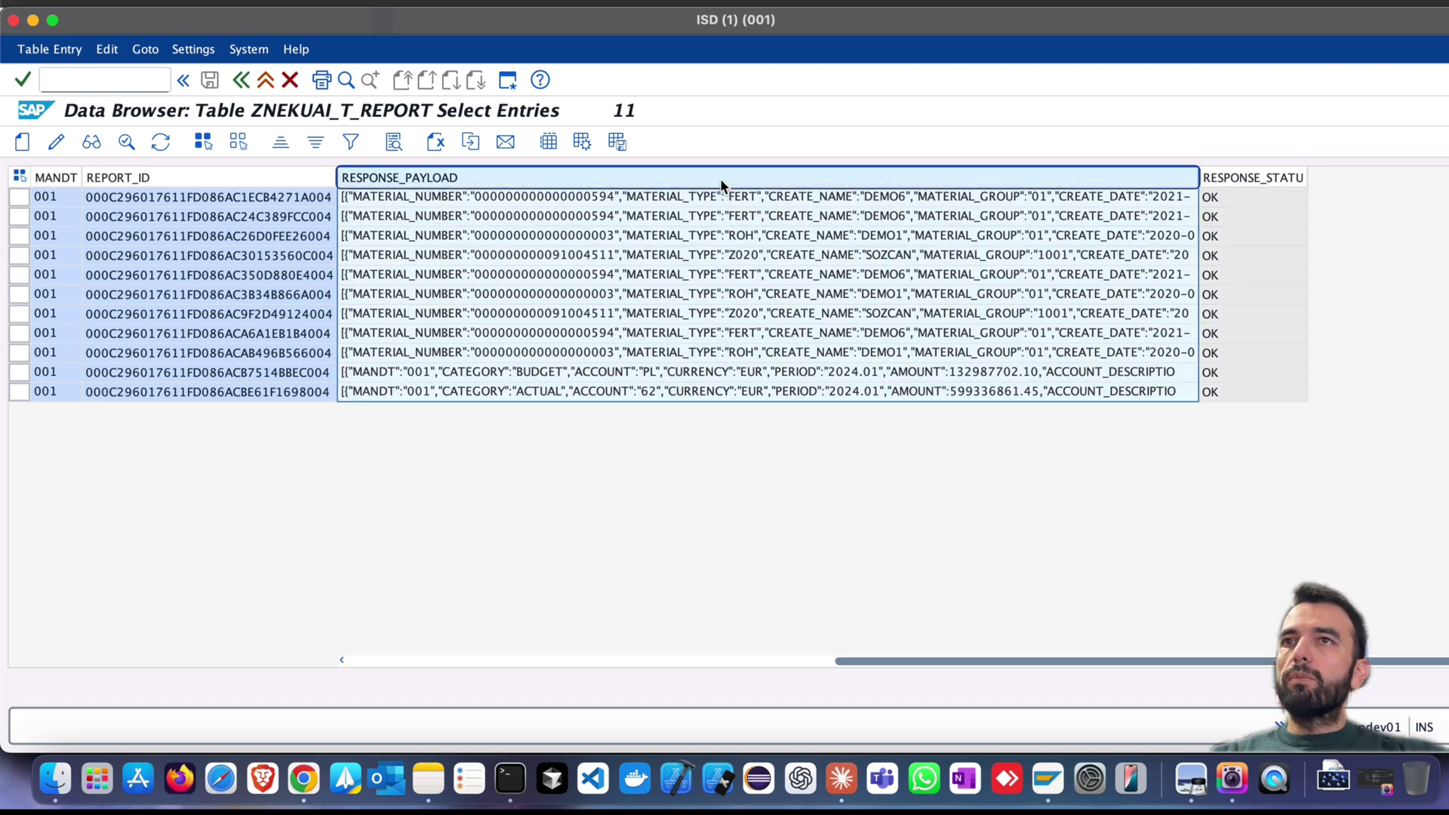
{"action": "left_click", "coordinate": [1226, 181]}
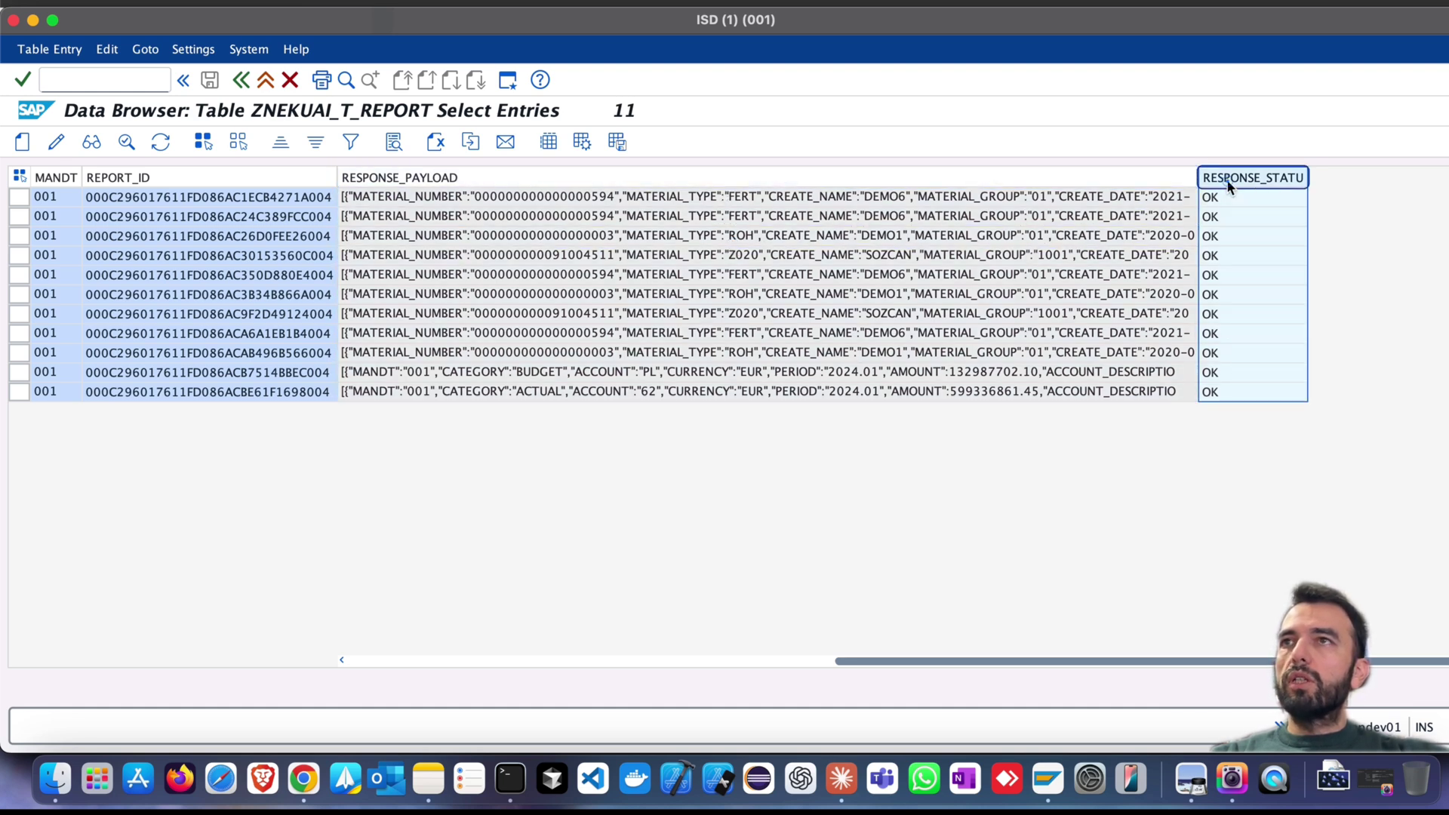